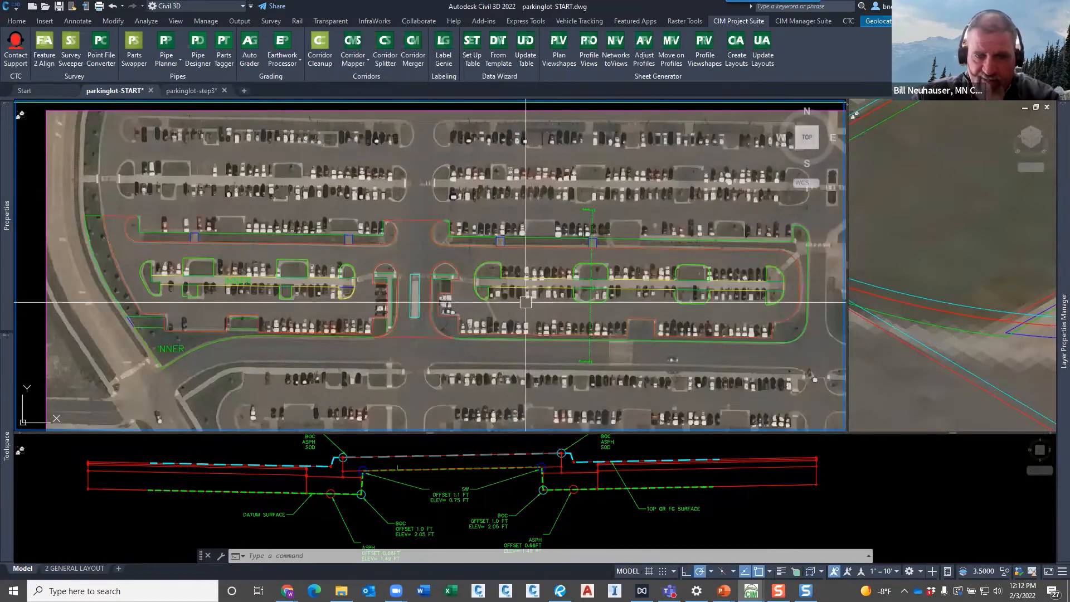
# - Freeze the 99-AERIAL layer to hide the aerial image
pyautogui.scroll(-3, 525, 303)
pyautogui.scroll(3, 459, 303)
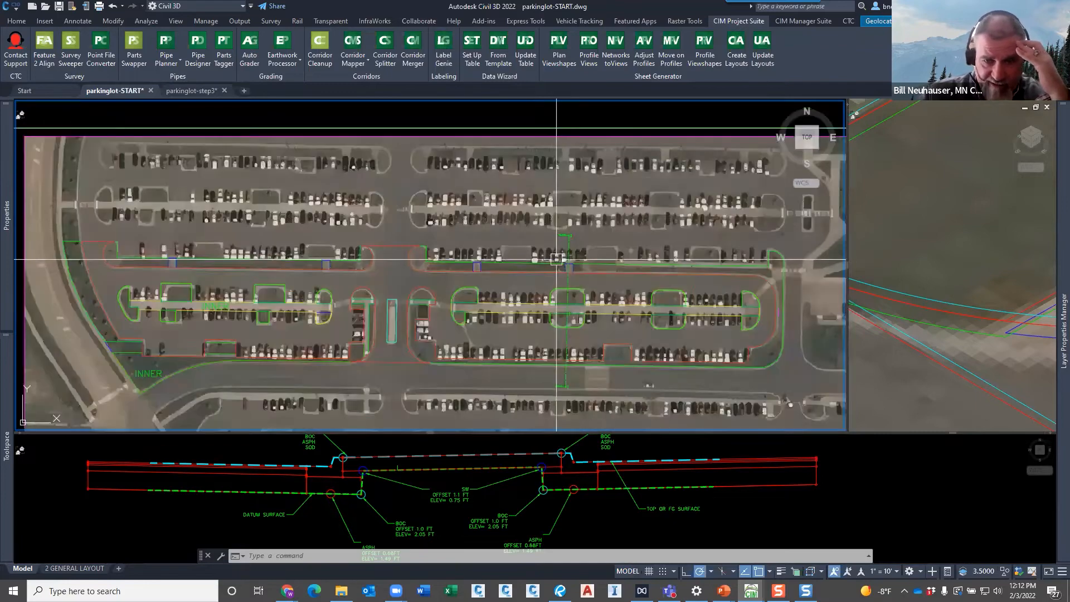
pyautogui.moveTo(530, 308)
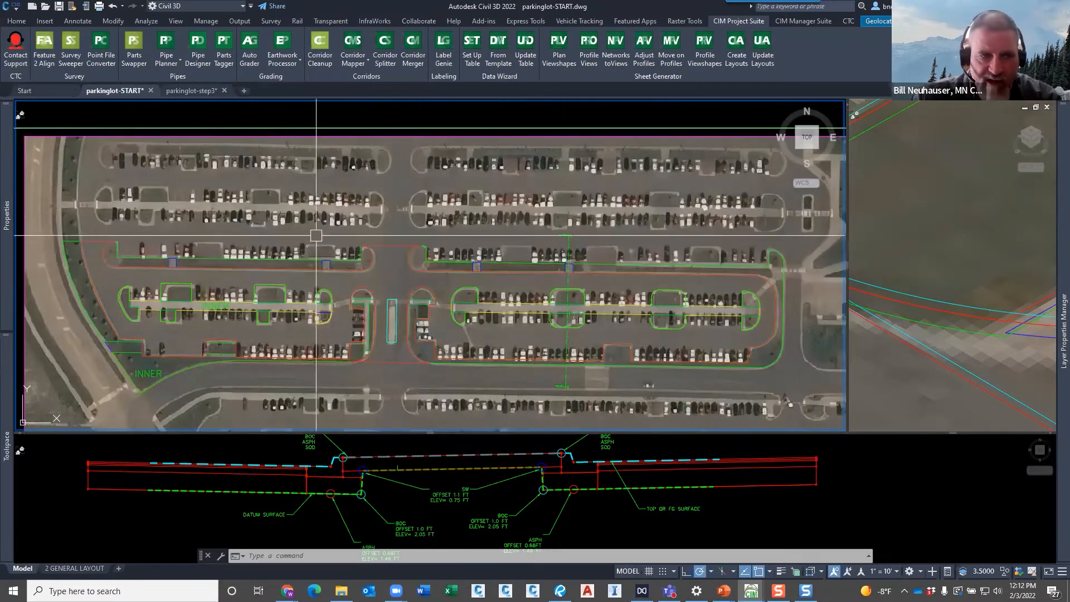
pyautogui.moveTo(7, 215)
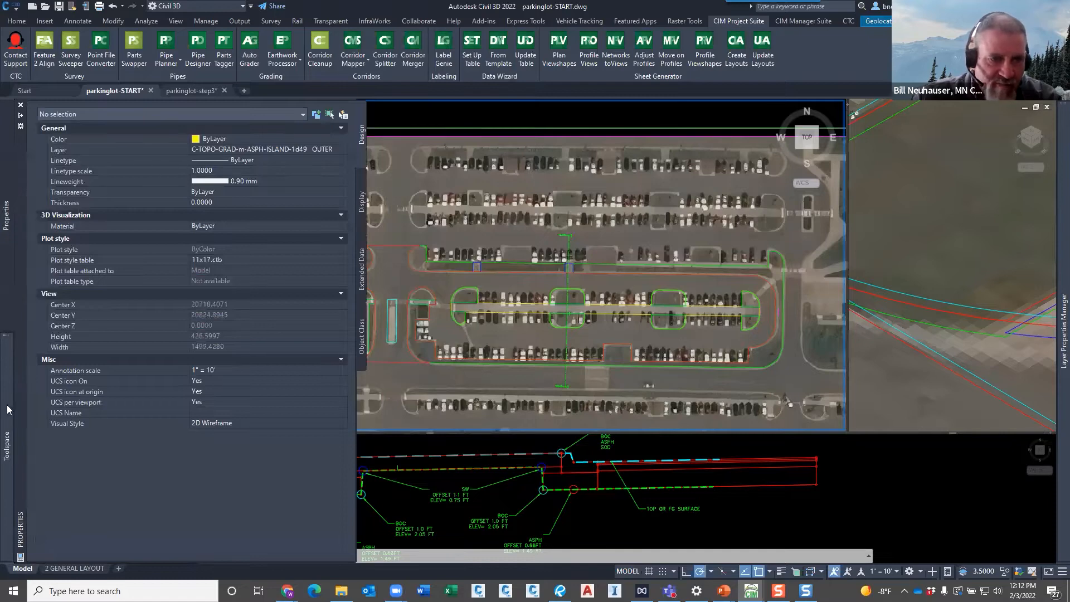
pyautogui.moveTo(7, 410)
pyautogui.moveTo(1063, 245)
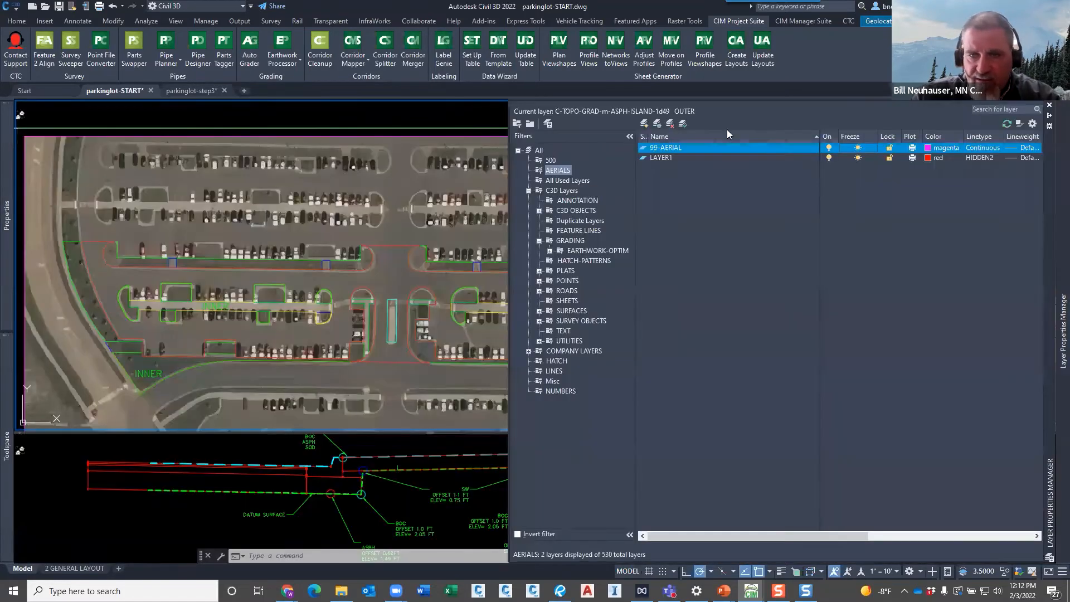
pyautogui.click(859, 148)
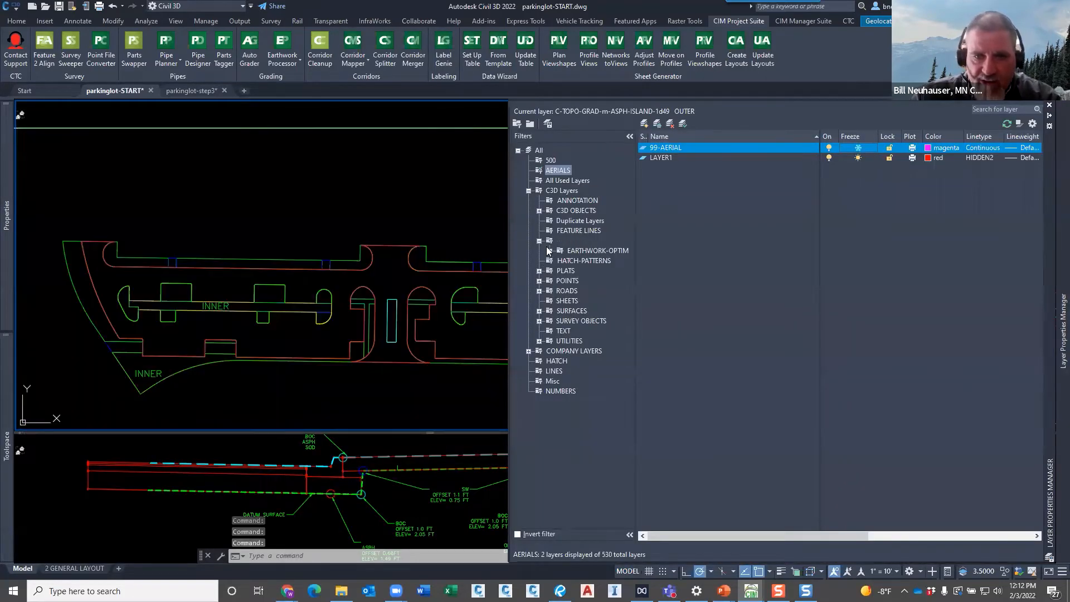
# - Thaw the ASPH, SOD and SW hatch layers in the EARTH HATCH layer filter
pyautogui.click(587, 252)
pyautogui.click(550, 251)
pyautogui.click(584, 261)
pyautogui.keyDown('shift'); pyautogui.click(712, 167); pyautogui.keyUp('shift')
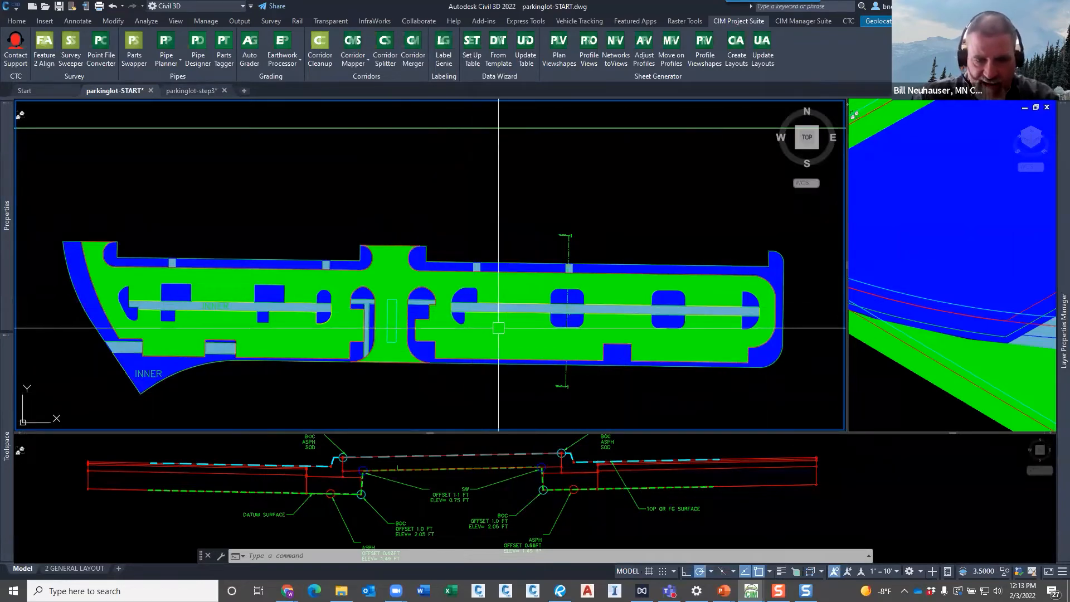
# - Enlarge the section detail viewport upward and make it the active viewport
pyautogui.scroll(5, 502, 306)
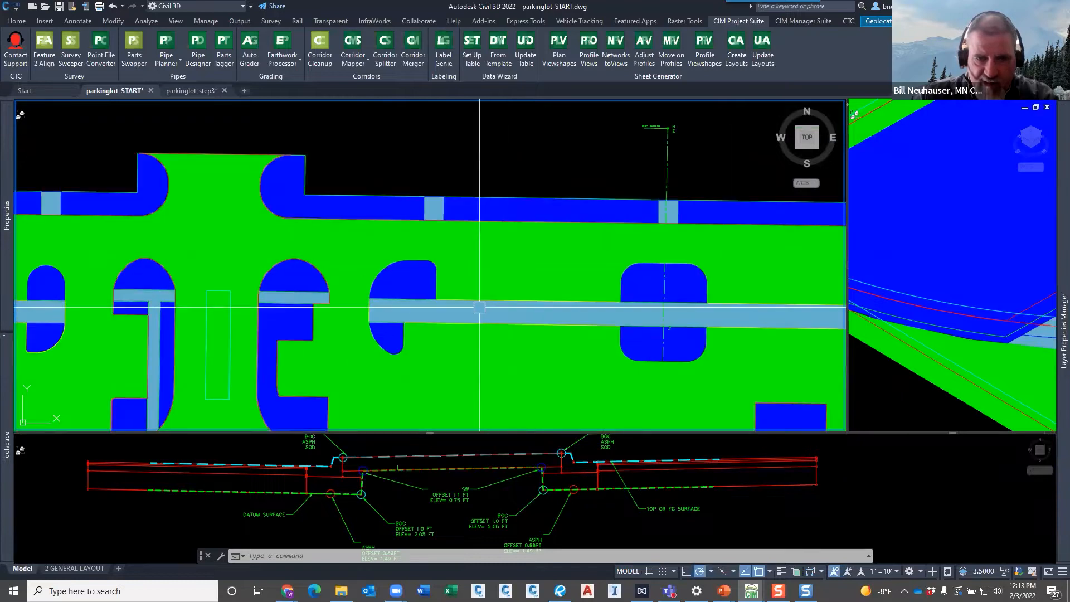
pyautogui.scroll(-3, 482, 302)
pyautogui.scroll(2, 362, 315)
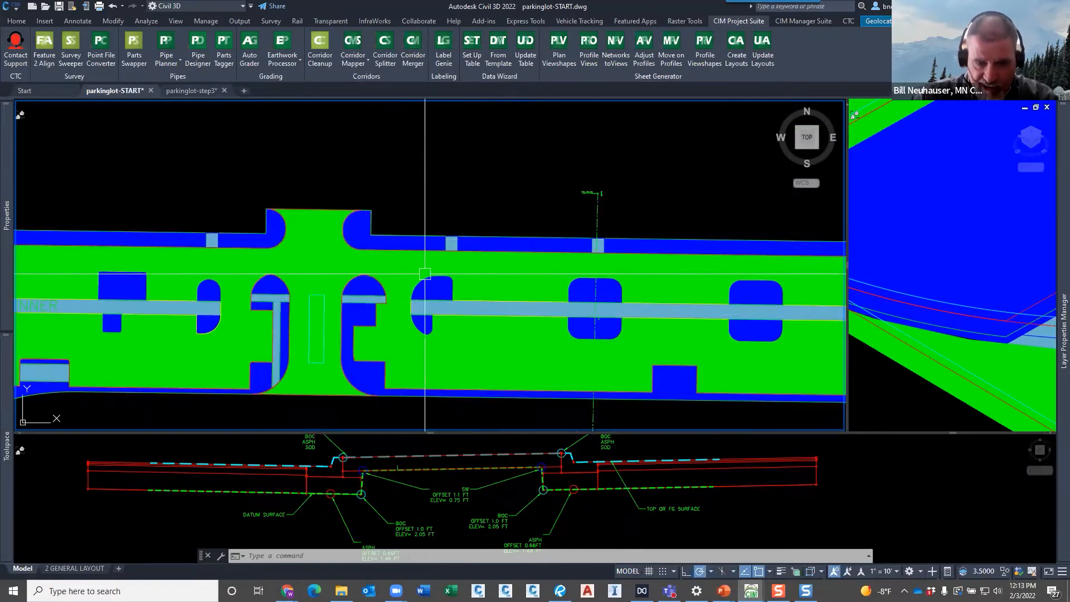
pyautogui.scroll(-2, 427, 325)
pyautogui.moveTo(427, 325); pyautogui.dragTo(481, 321, button='middle')
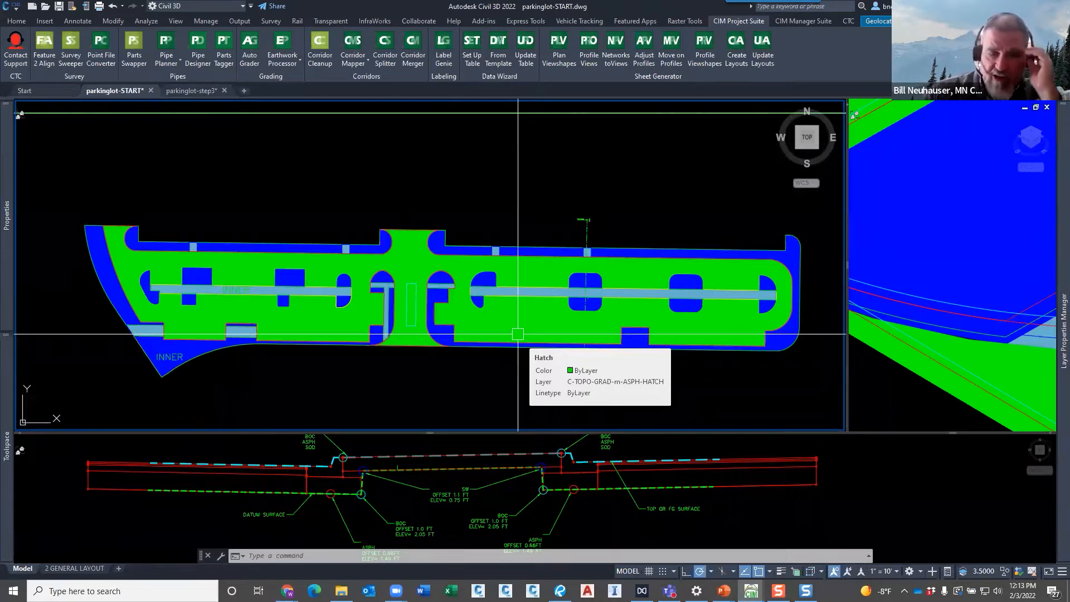
pyautogui.moveTo(430, 433); pyautogui.dragTo(448, 361)
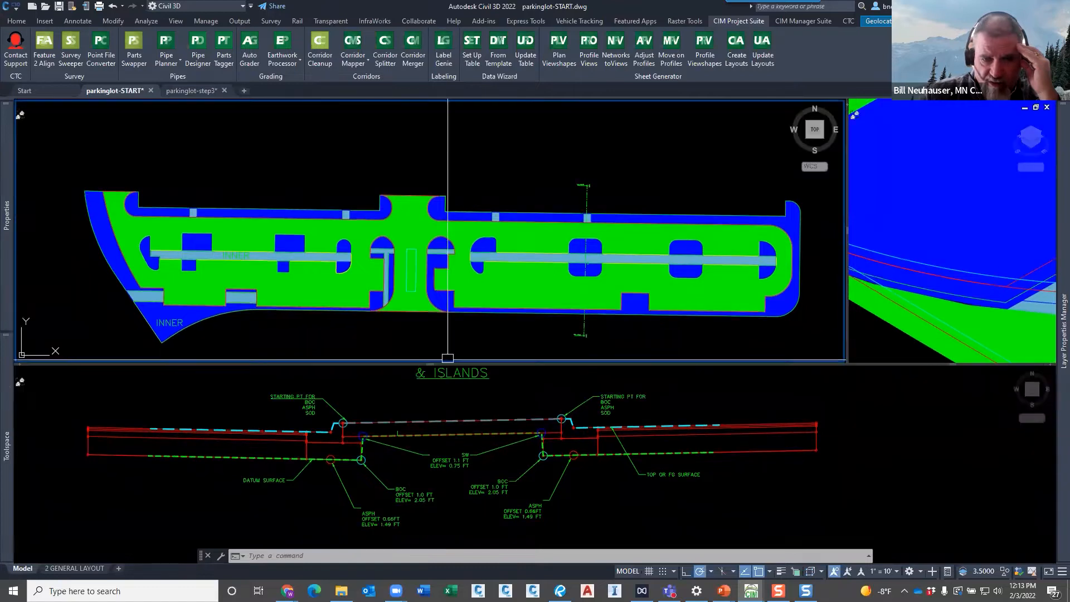
pyautogui.click(496, 465)
# - Draw a vertical polyline straight down from the right-hand curb's BOC, ASPH and SOD starting point, past the datum surface
pyautogui.scroll(3, 498, 466)
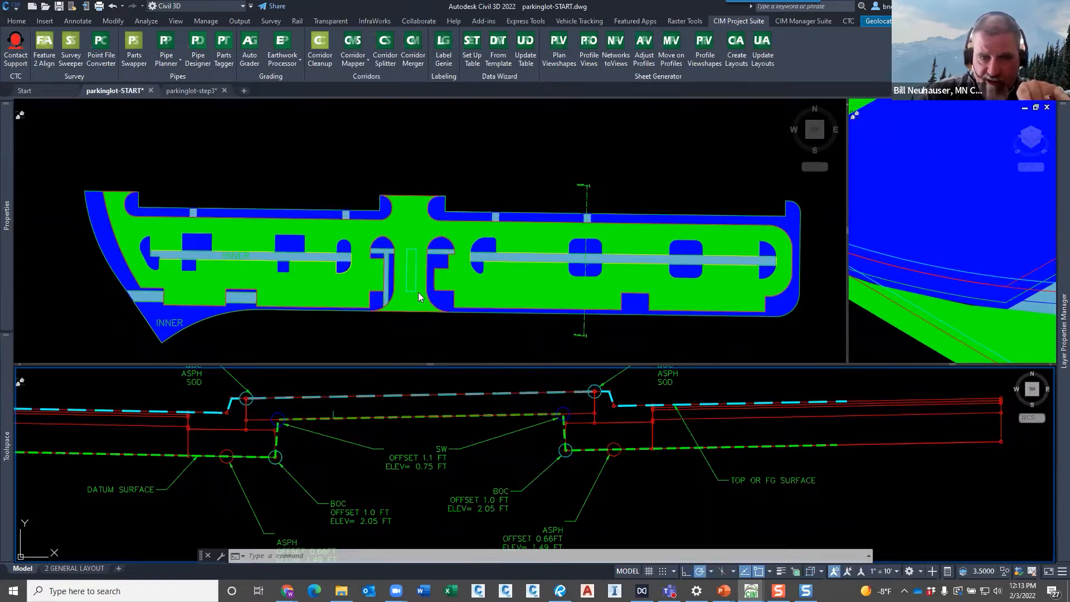
pyautogui.scroll(3, 597, 394)
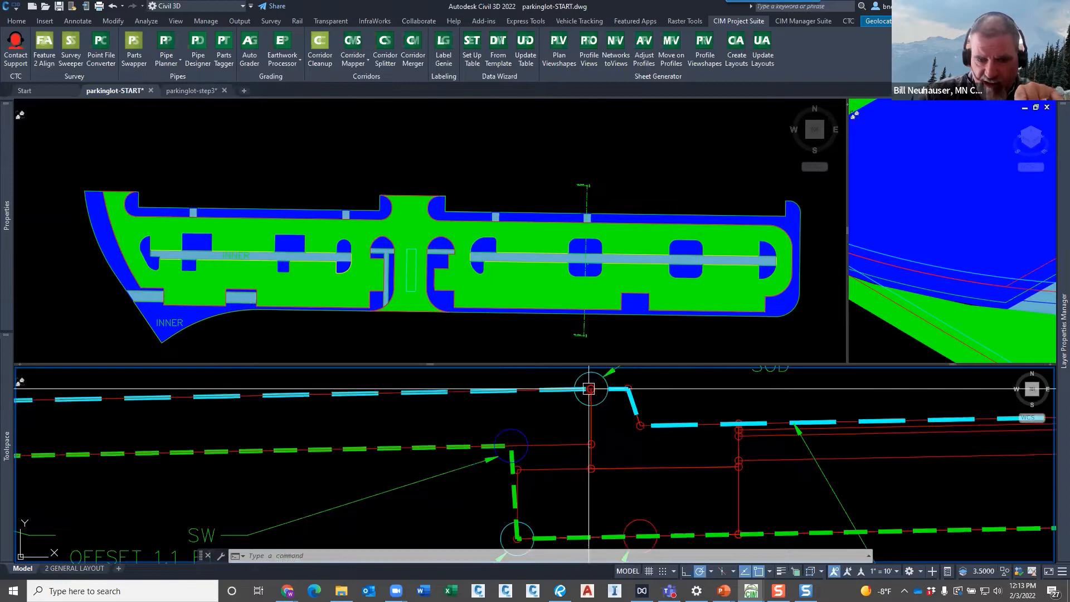
pyautogui.write('pl')
pyautogui.press('Return')
pyautogui.scroll(-2, 589, 398)
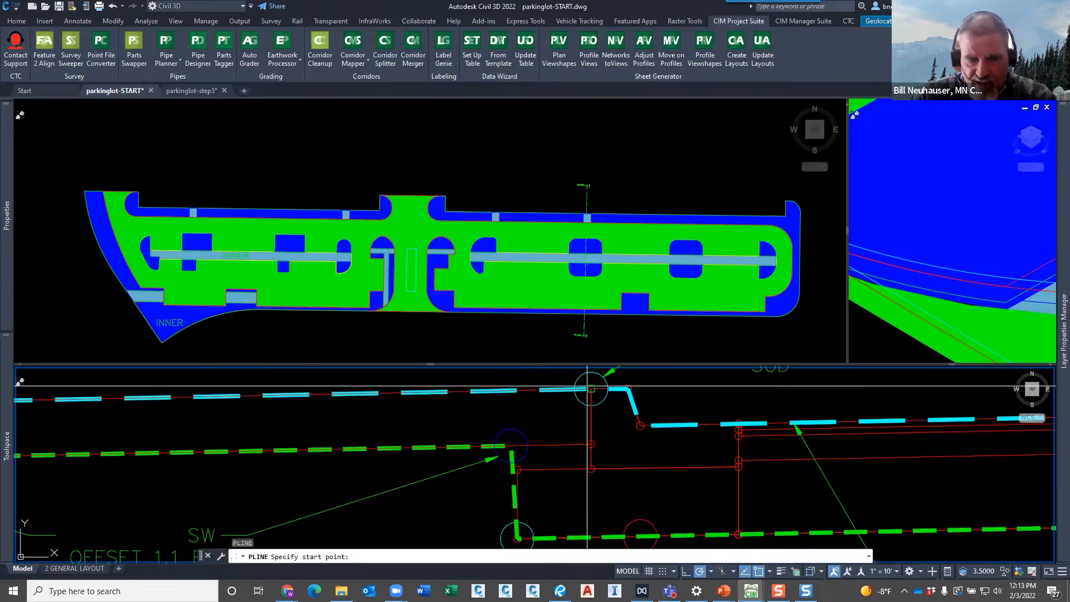
pyautogui.click(592, 403)
pyautogui.scroll(-2, 593, 424)
pyautogui.click(592, 539)
pyautogui.press('Escape')
# - Copy the right-hand SW circle from its centre to the sidewalk subgrade point on the vertical reference line
pyautogui.scroll(2, 629, 508)
pyautogui.scroll(-2, 614, 468)
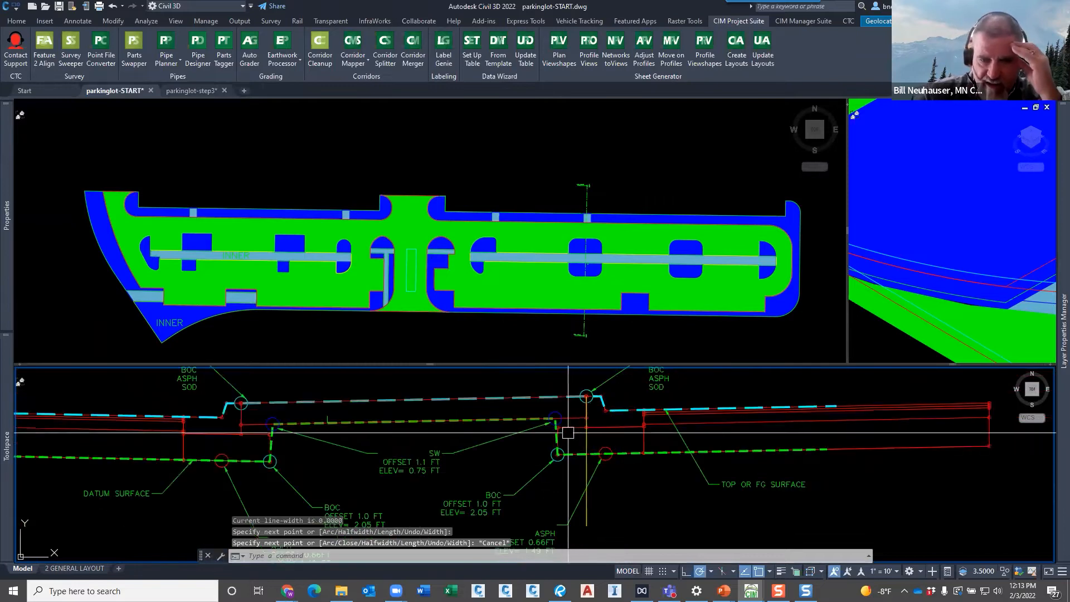
pyautogui.scroll(2, 577, 429)
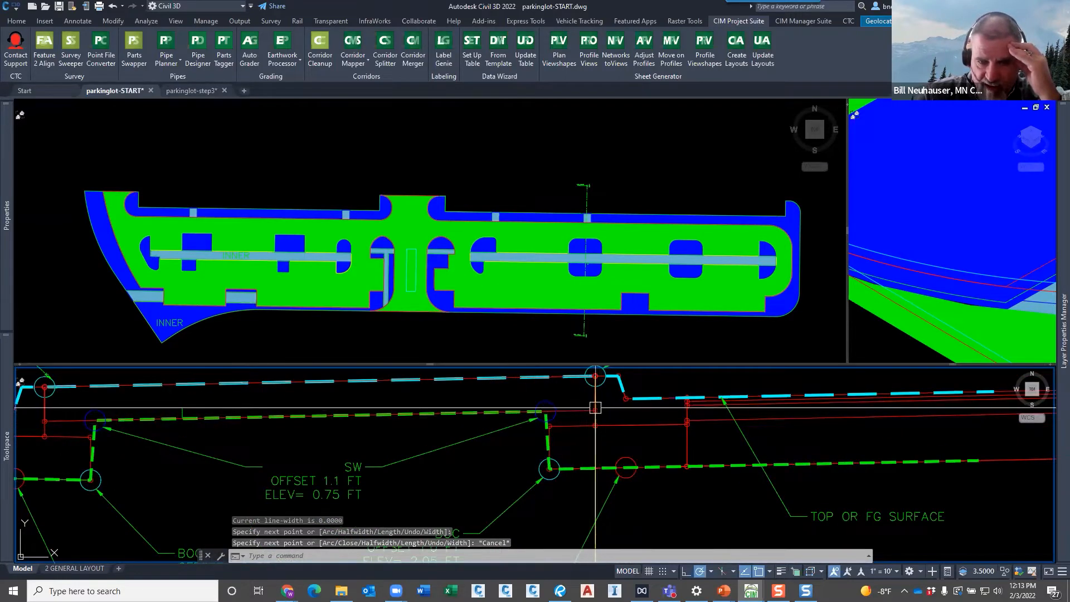
pyautogui.scroll(2, 513, 418)
pyautogui.scroll(-2, 557, 401)
pyautogui.scroll(2, 531, 393)
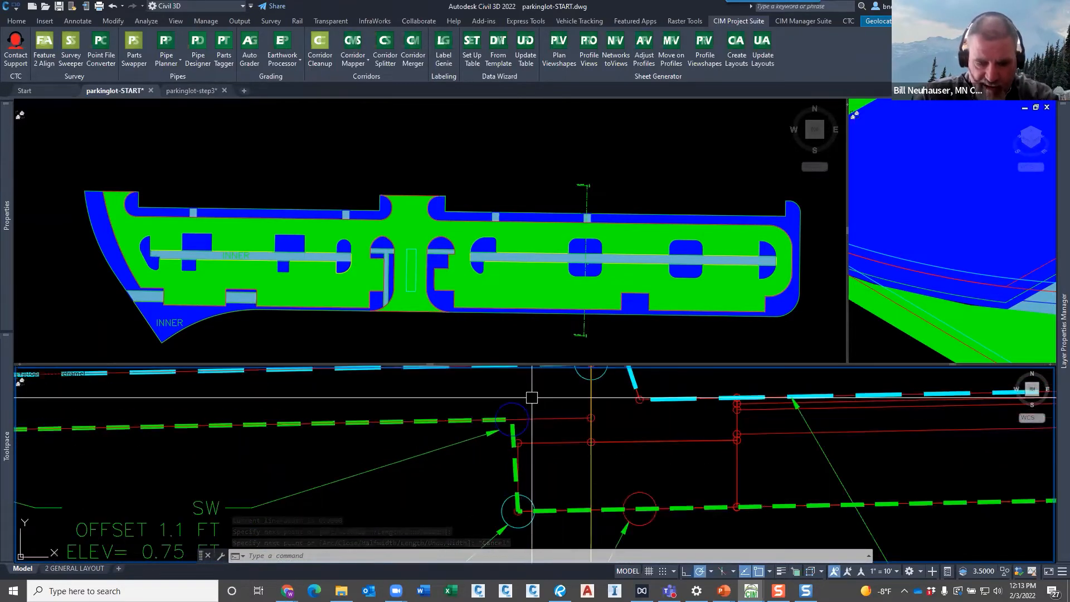
pyautogui.write('co')
pyautogui.press('Return')
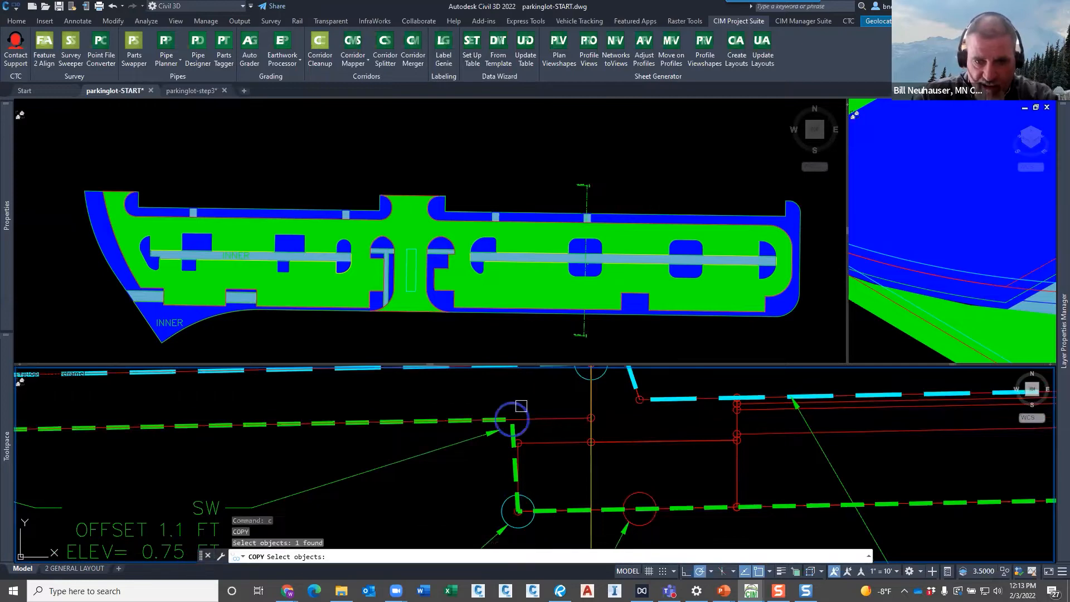
pyautogui.press('Return')
pyautogui.click(512, 419)
pyautogui.click(591, 418)
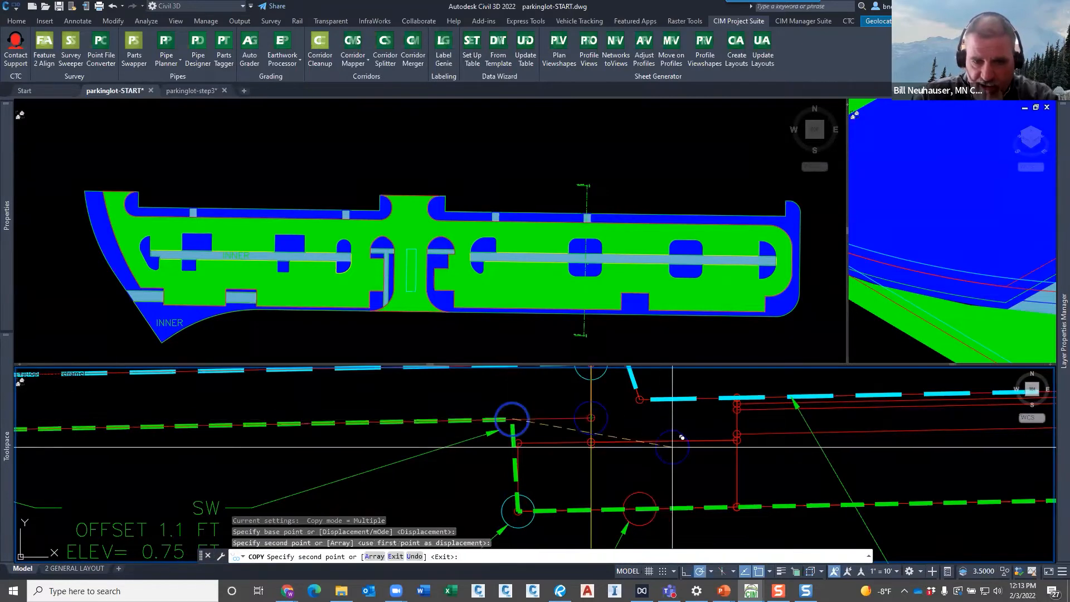
pyautogui.press('Escape')
# - Copy the right-hand BOC circle from its centre perpendicular to the vertical reference line
pyautogui.scroll(-2, 658, 442)
pyautogui.scroll(2, 587, 480)
pyautogui.moveTo(597, 467); pyautogui.dragTo(578, 415, button='middle')
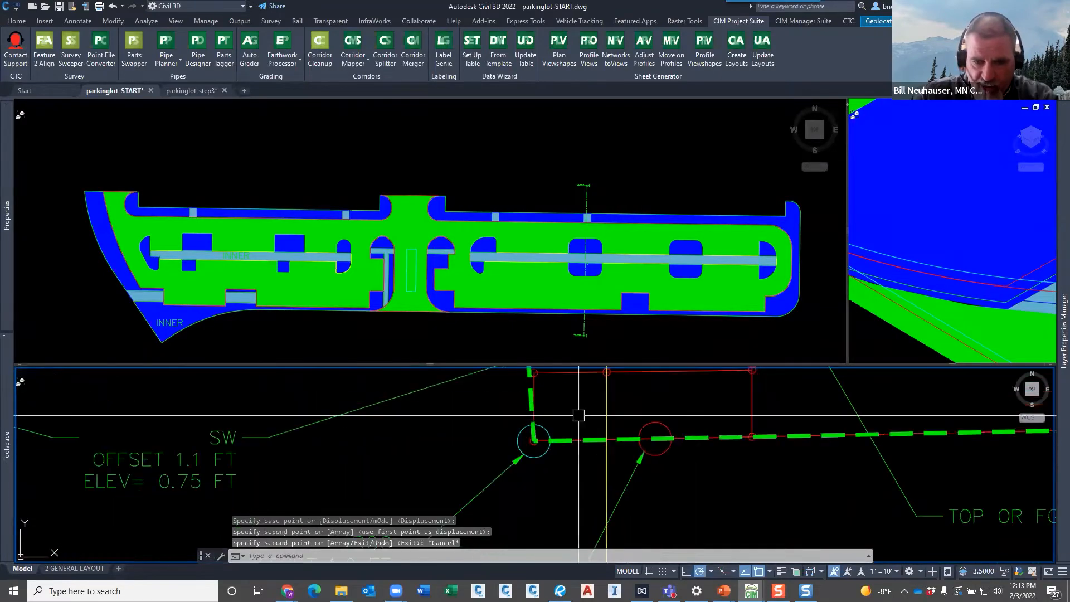
pyautogui.press('Return')
pyautogui.click(543, 430)
pyautogui.press('Return')
pyautogui.click(534, 441)
pyautogui.press('Return')
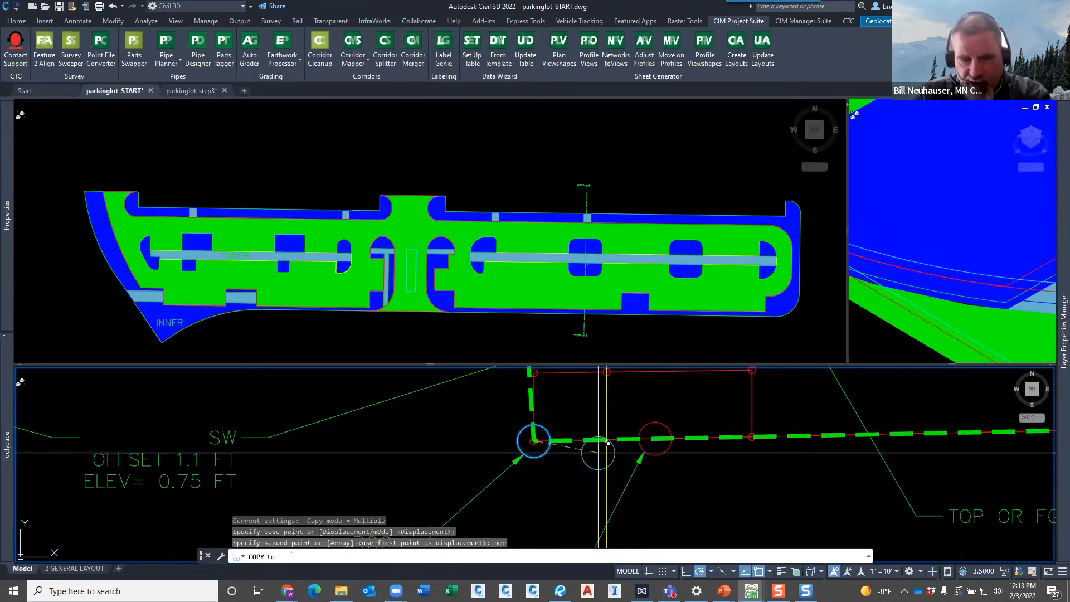
pyautogui.click(606, 443)
pyautogui.press('Escape')
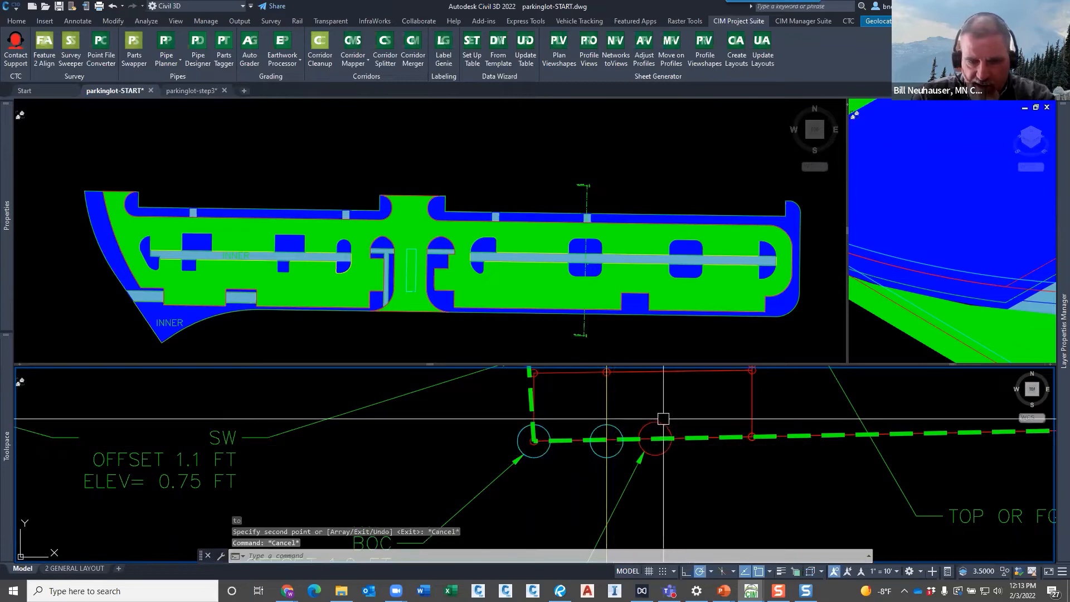
# - Copy the red ASPH circle from its centre perpendicular to the vertical reference line
pyautogui.press('Return')
pyautogui.press('Return')
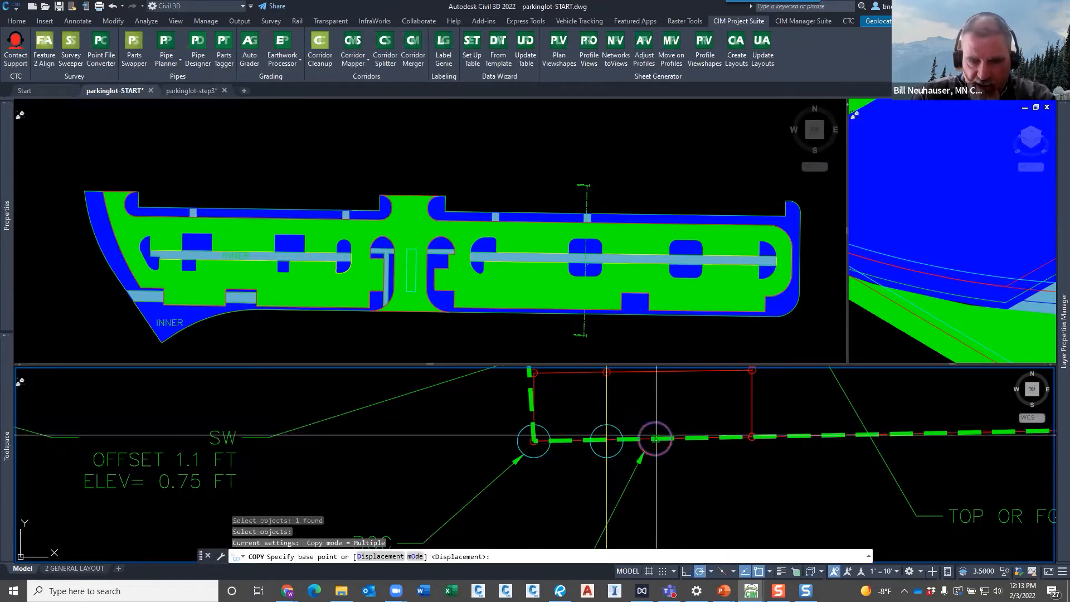
pyautogui.write('cen')
pyautogui.press('Return')
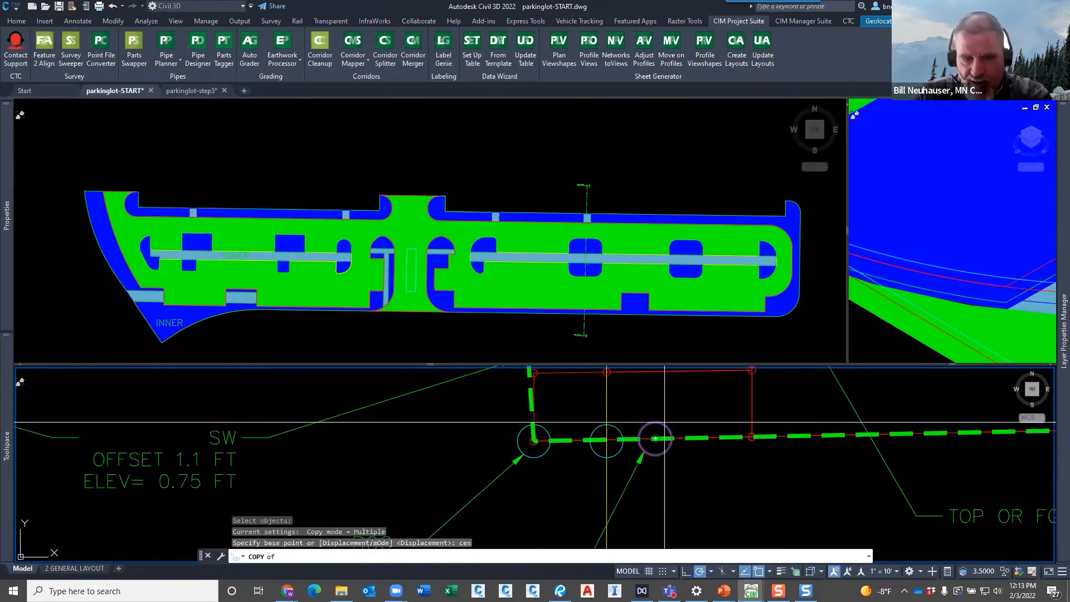
pyautogui.click(613, 429)
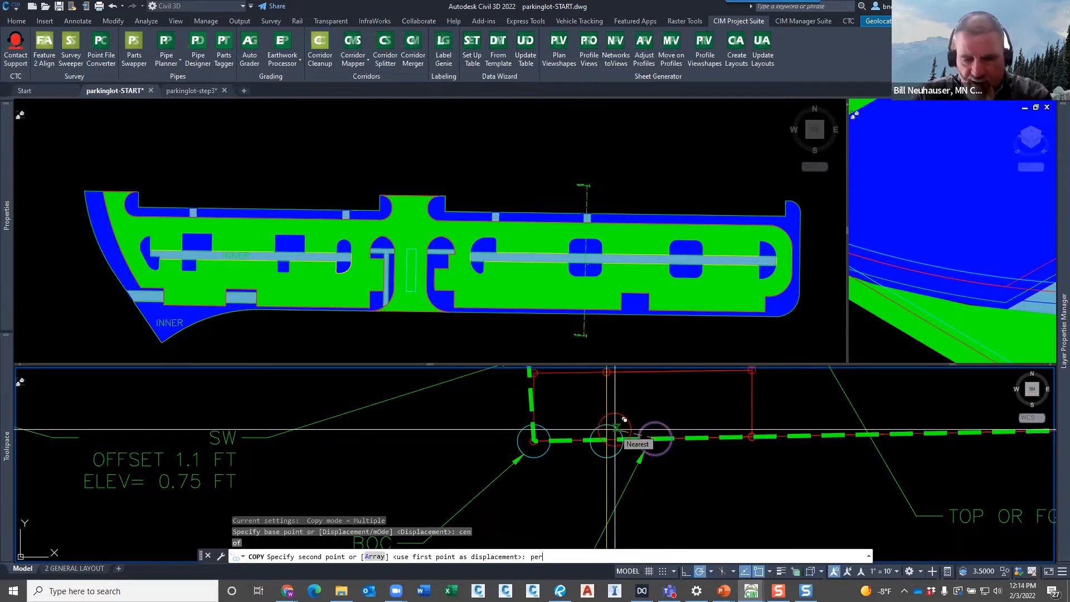
pyautogui.write('per')
pyautogui.press('Return')
pyautogui.click(641, 455)
pyautogui.press('Escape')
pyautogui.scroll(-2, 645, 456)
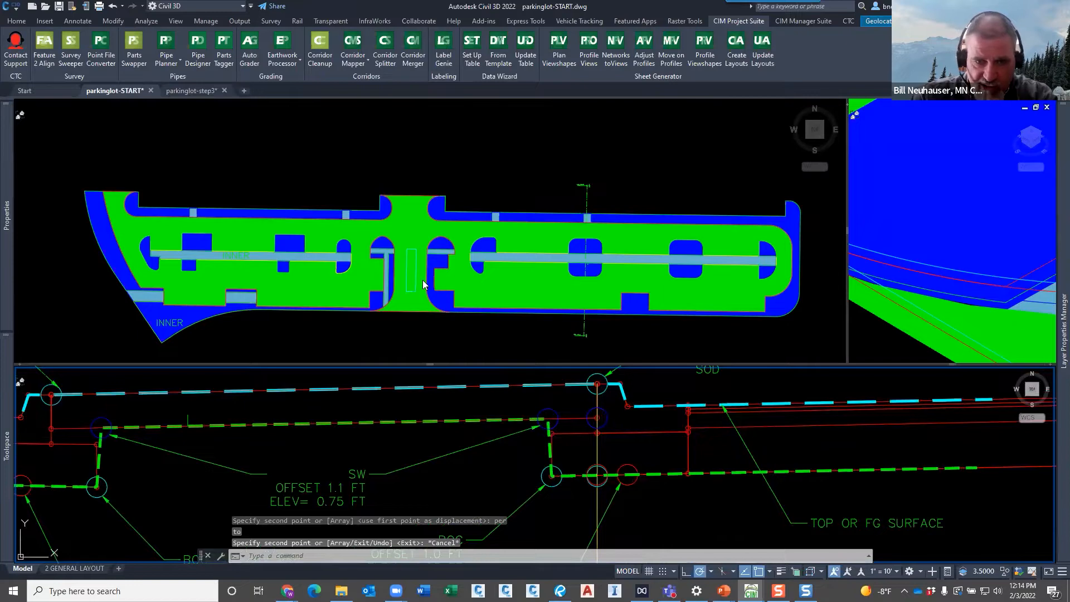
# - Freeze the C-TOPO-GRAD-m ASPH-HATCH, SOD-HATCH and SW-HATCH layers
pyautogui.scroll(8, 423, 284)
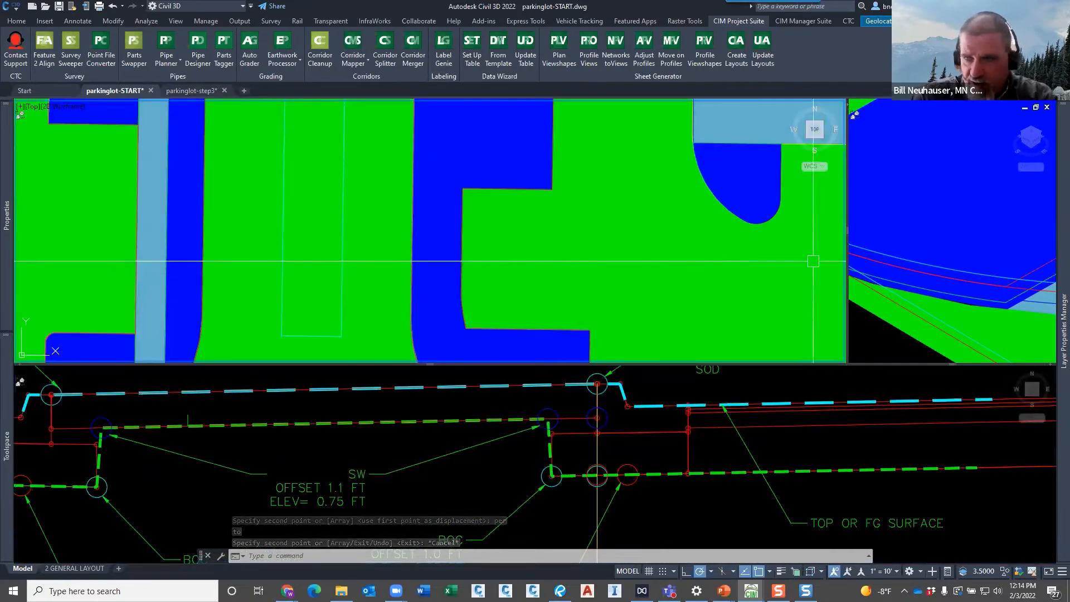
pyautogui.moveTo(1062, 312)
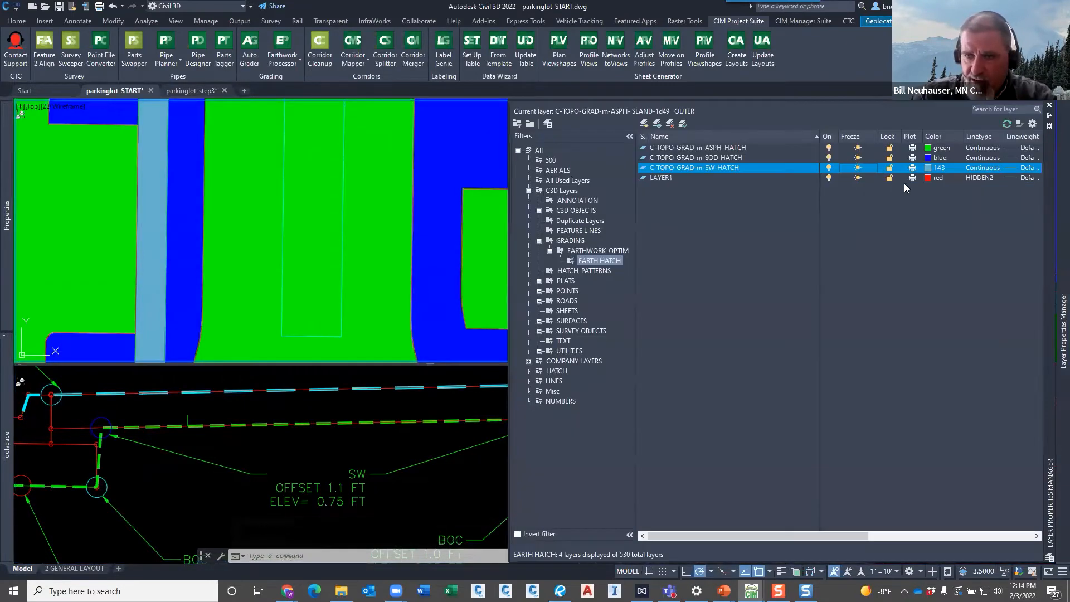
pyautogui.keyDown('shift'); pyautogui.click(743, 148); pyautogui.keyUp('shift')
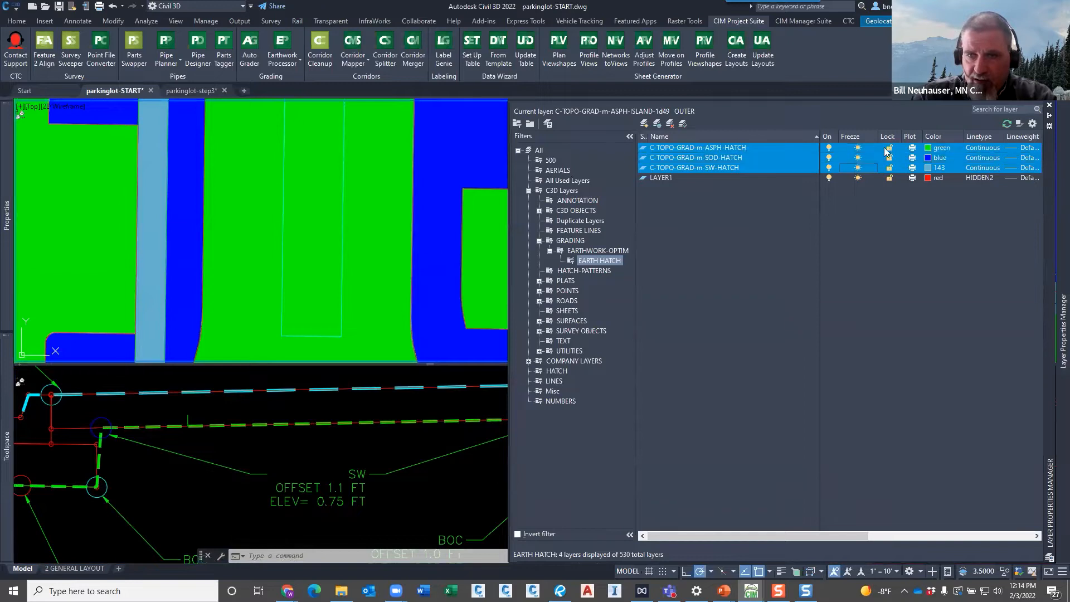
pyautogui.click(858, 150)
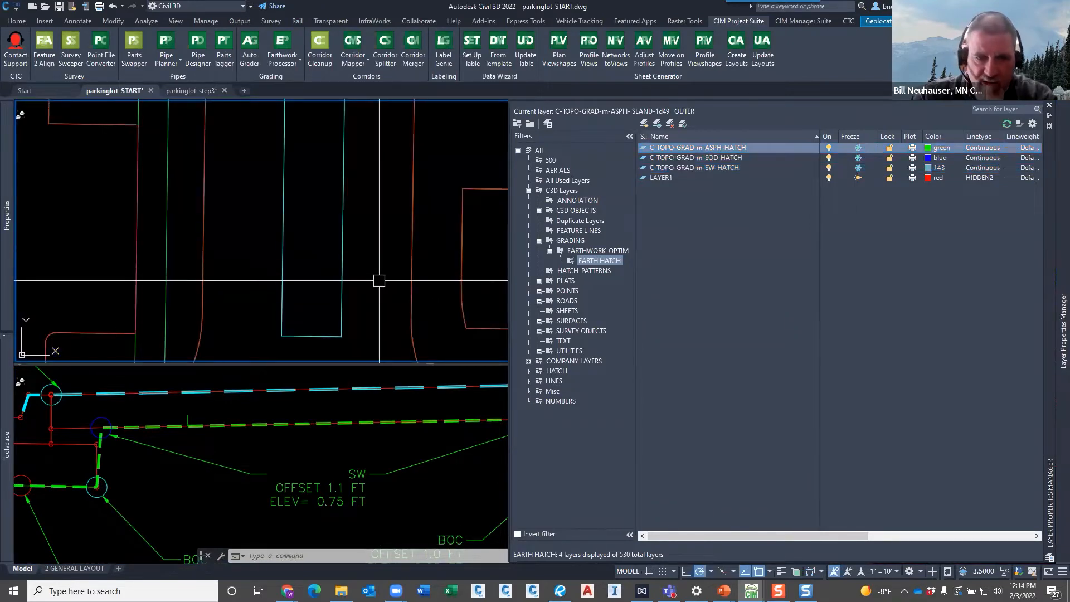
# - Widen the 3D viewport and frame the central parking islands in both the 3D and plan viewports
pyautogui.scroll(2, 377, 310)
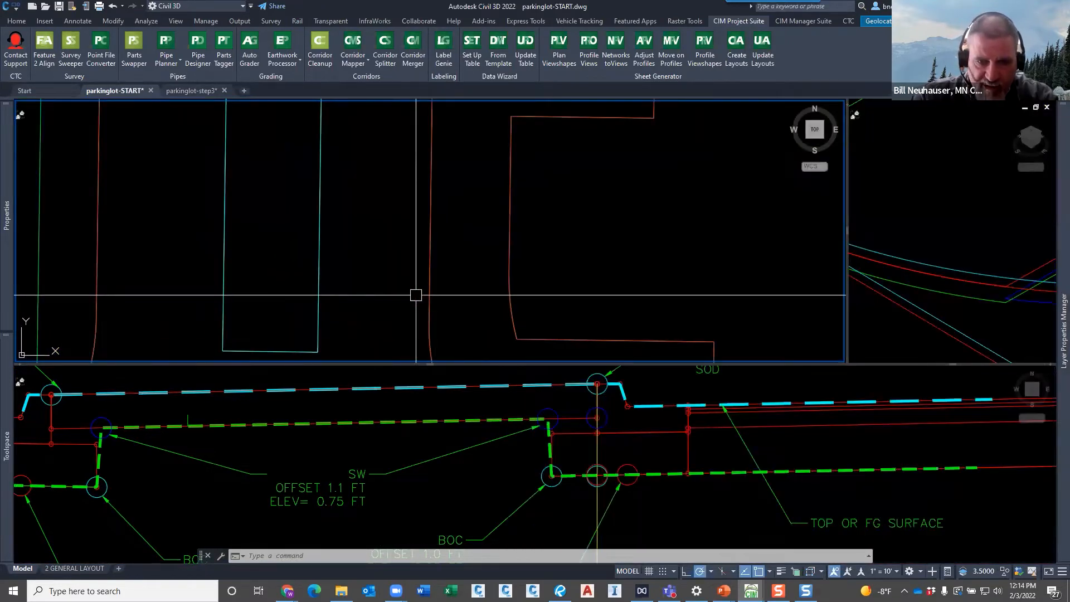
pyautogui.scroll(-4, 425, 297)
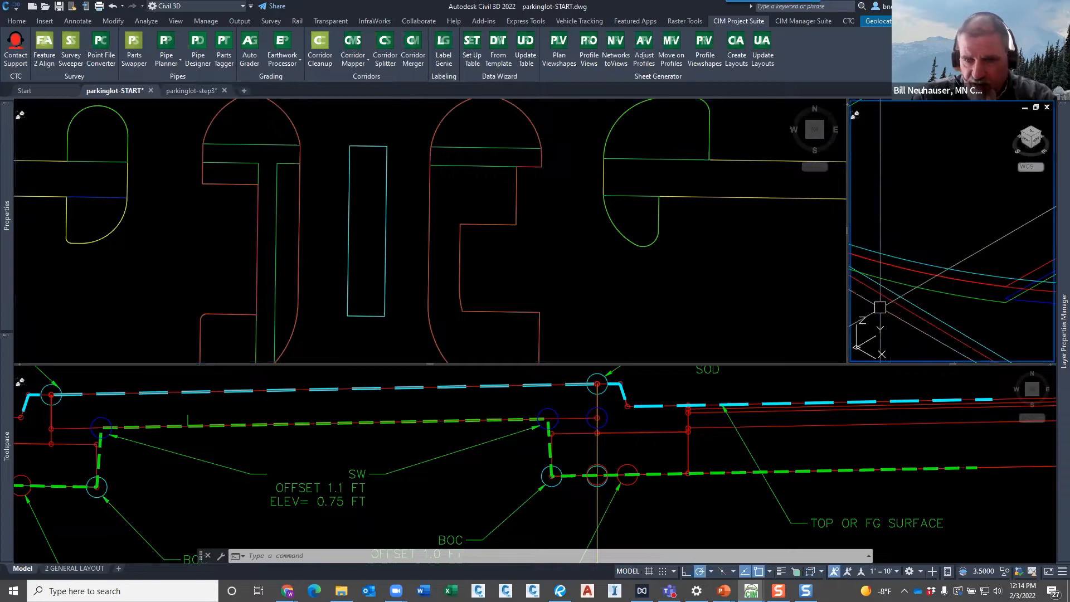
pyautogui.moveTo(844, 303); pyautogui.dragTo(638, 303)
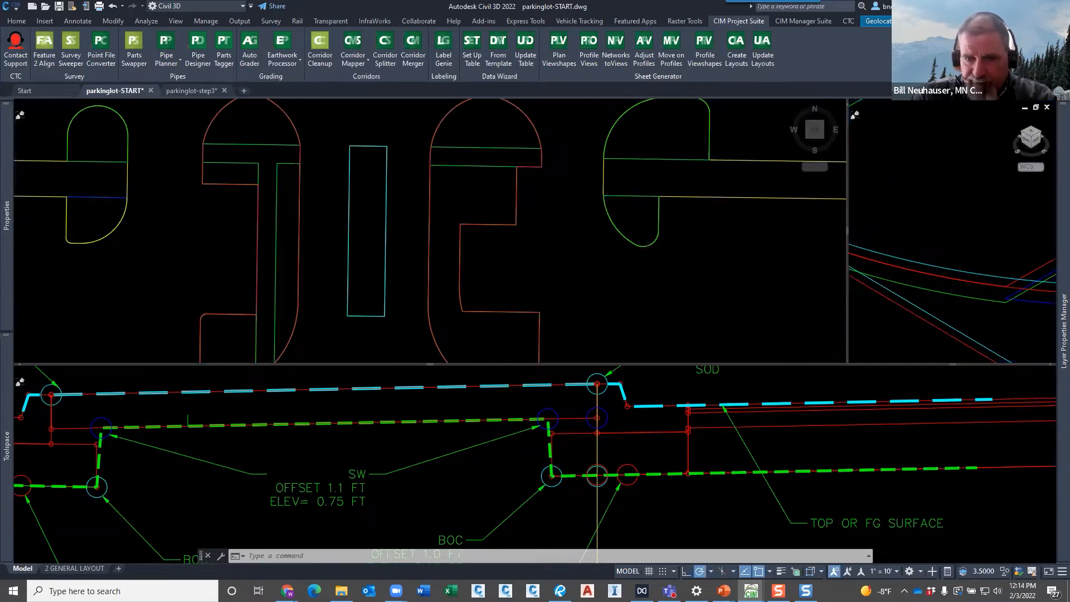
pyautogui.click(738, 289)
pyautogui.scroll(-4, 738, 290)
pyautogui.moveTo(748, 298); pyautogui.dragTo(802, 306, button='middle')
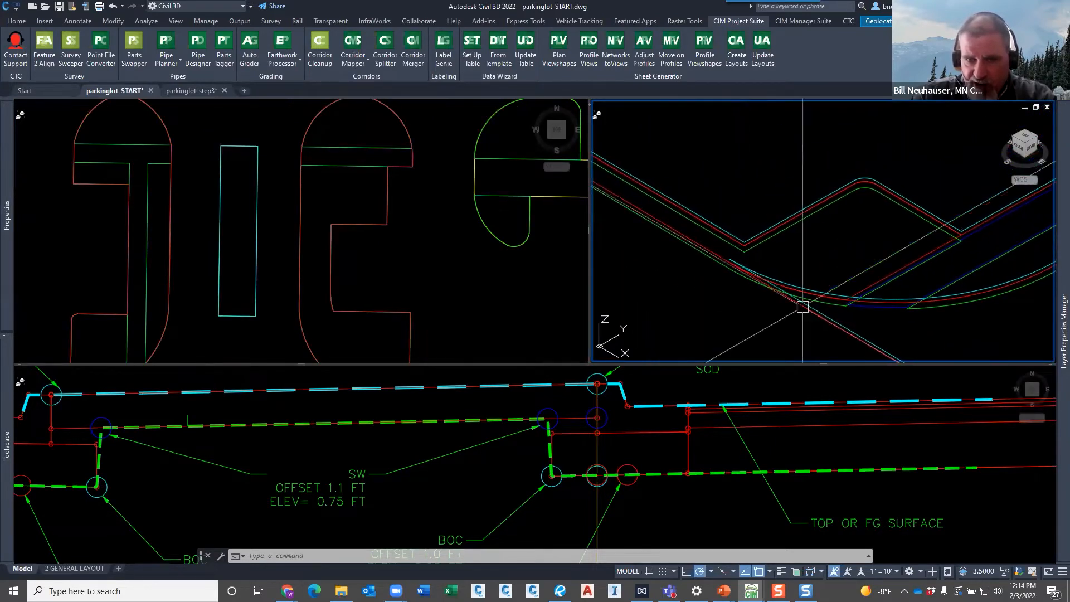
pyautogui.scroll(-4, 891, 271)
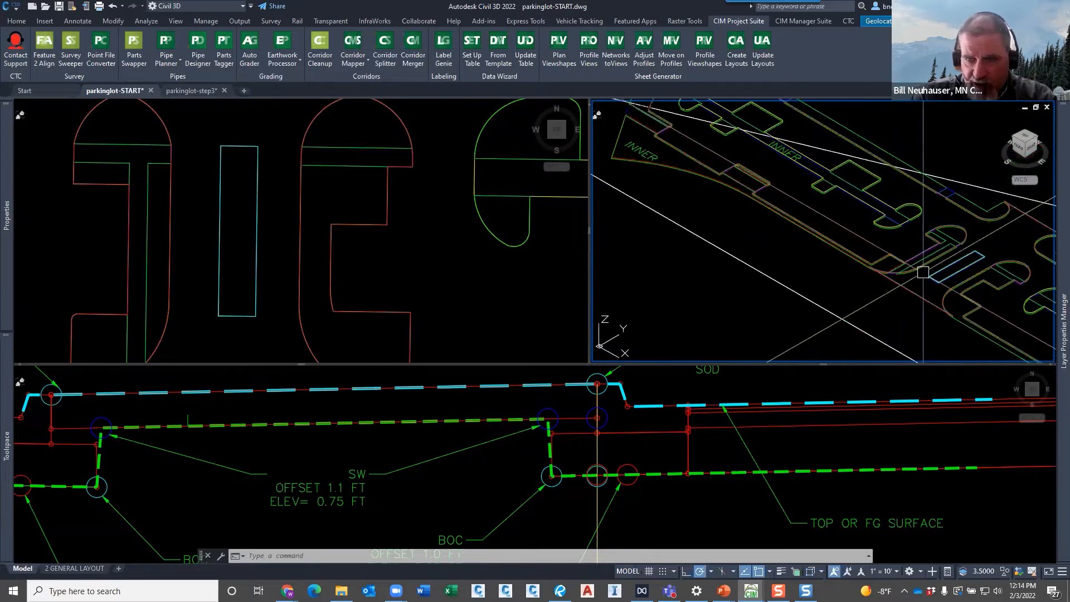
pyautogui.scroll(4, 924, 272)
pyautogui.click(460, 282)
pyautogui.scroll(-4, 449, 264)
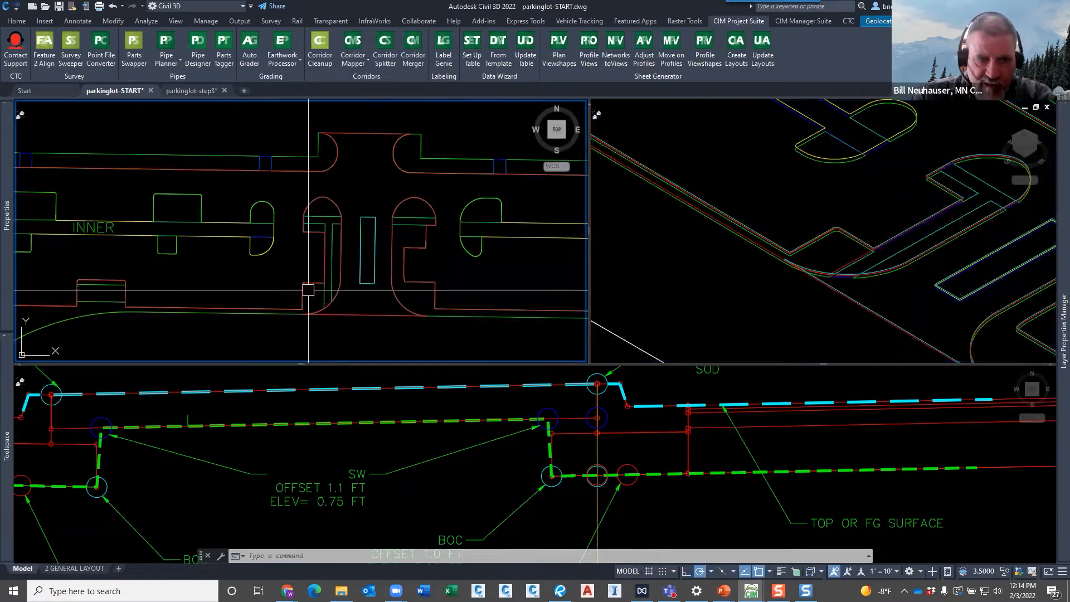
# - Check the layer and elevation of the cyan curb polyline along the driveway curve in the 3D view
pyautogui.click(836, 271)
pyautogui.scroll(5, 836, 272)
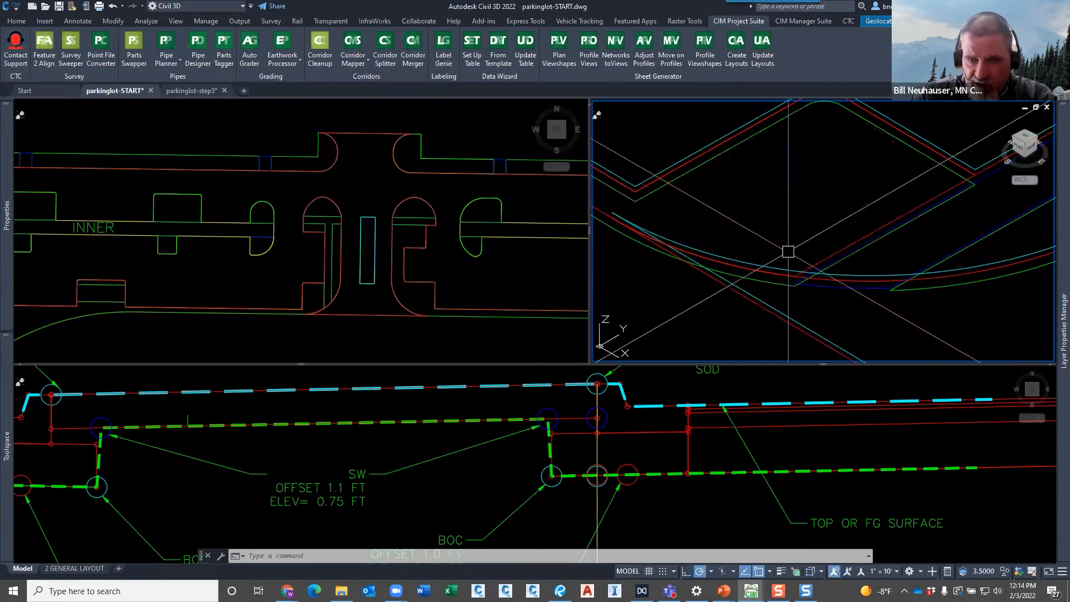
pyautogui.press('Escape')
pyautogui.press('Escape')
pyautogui.click(767, 264)
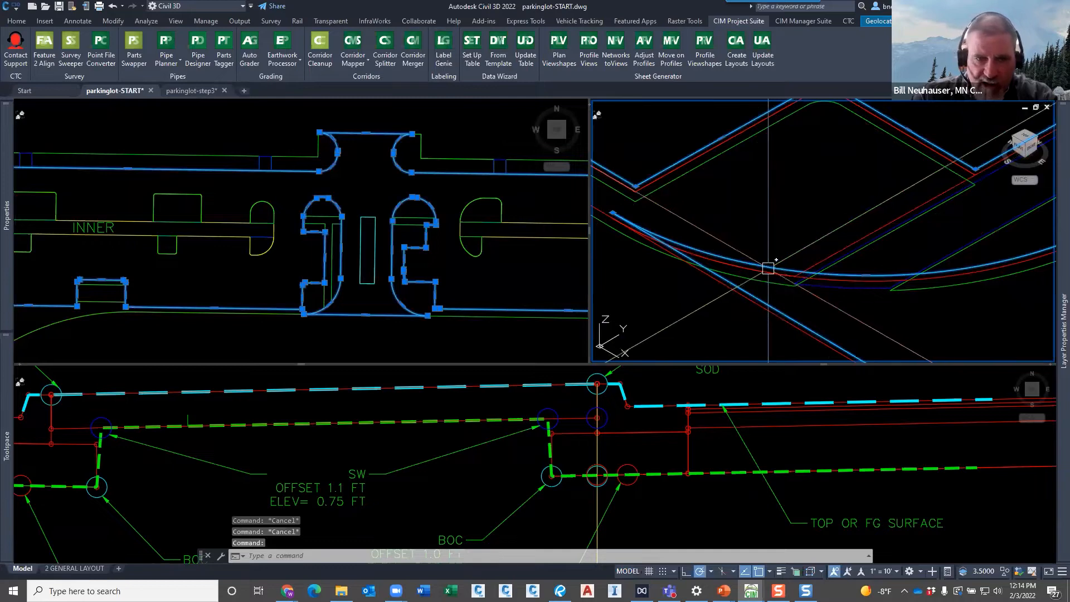
pyautogui.moveTo(6, 231)
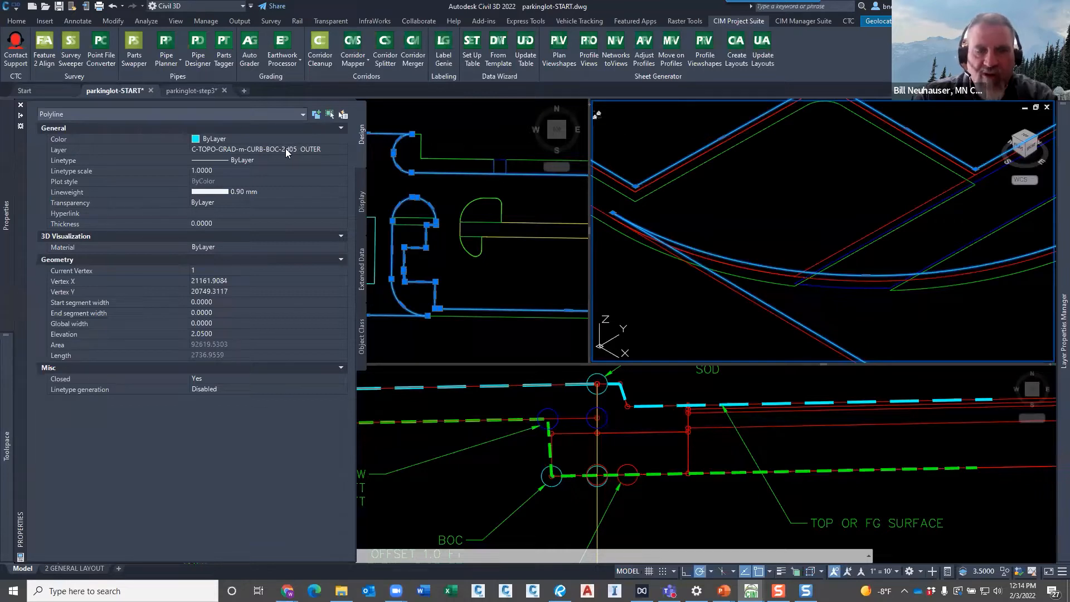
pyautogui.press('Escape')
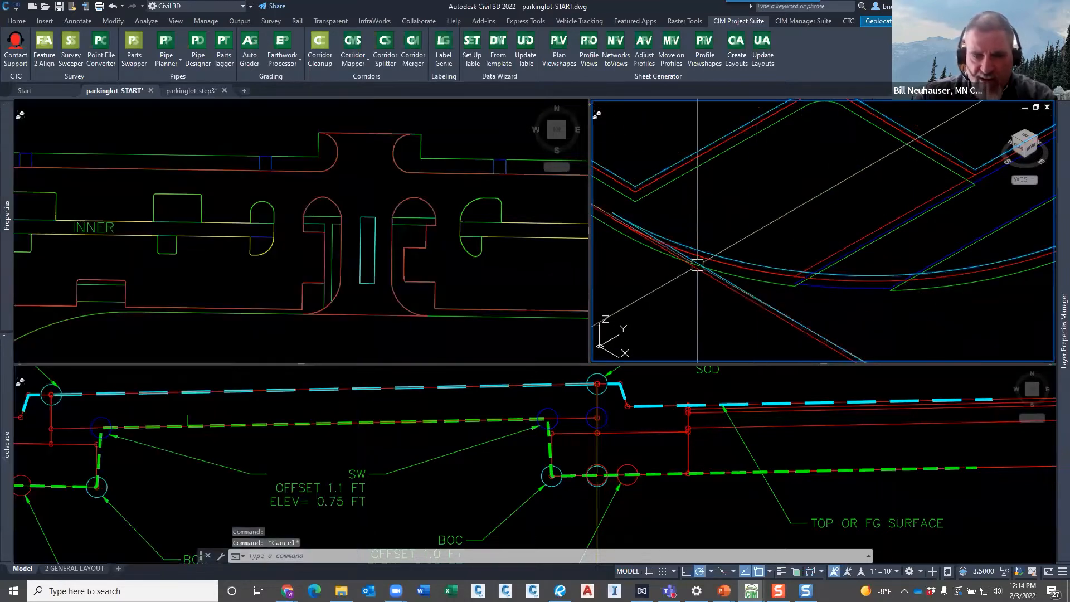
# - Examine the curved curb corner at the bottom of the driveway entrance in the plan view
pyautogui.click(325, 329)
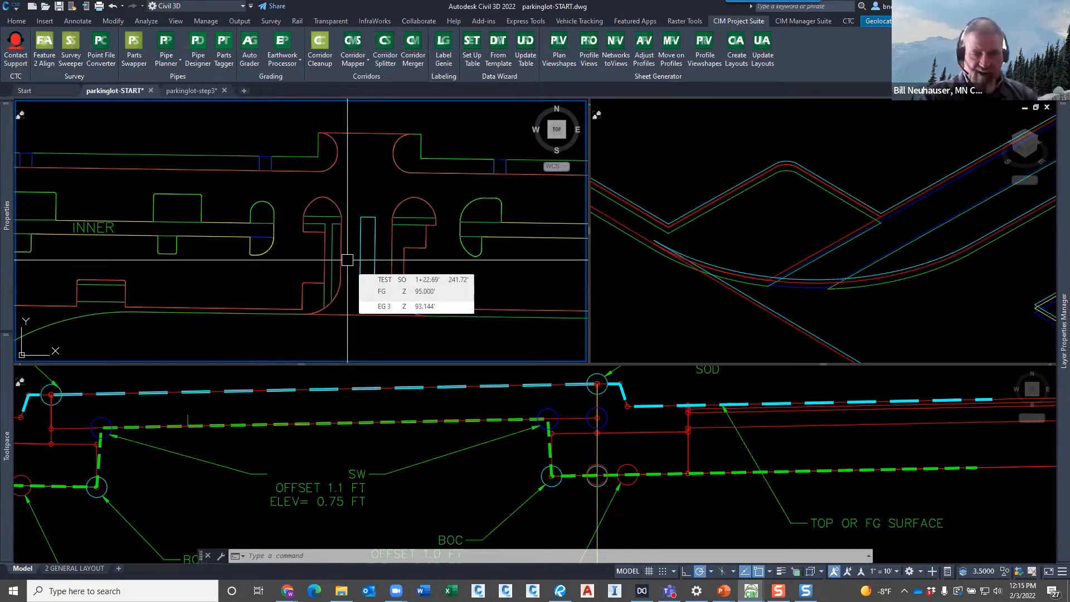
pyautogui.click(313, 283)
pyautogui.press('Escape')
pyautogui.press('Escape')
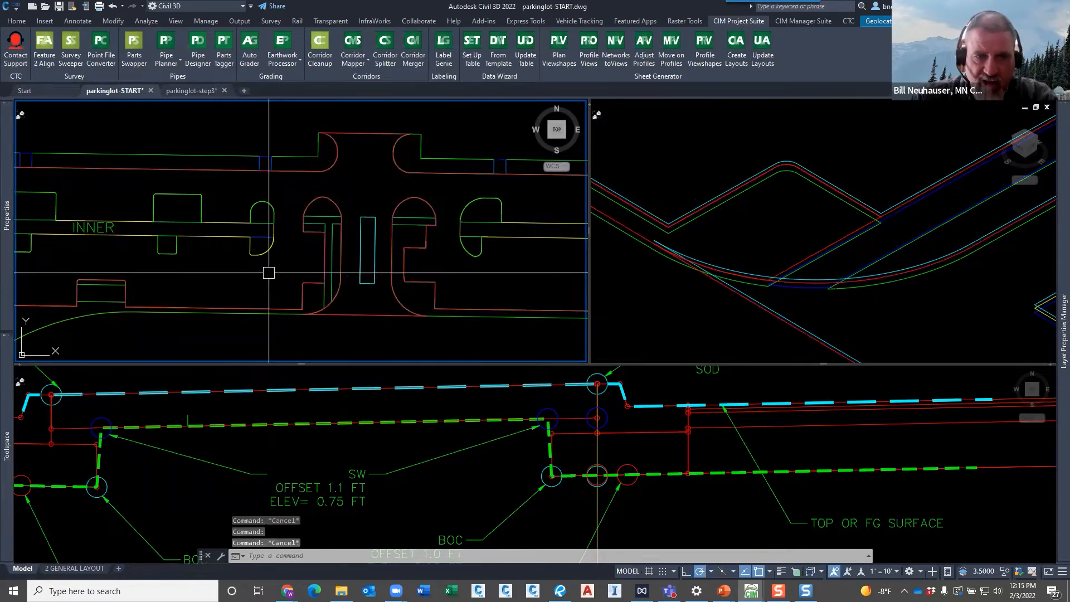
pyautogui.moveTo(269, 273); pyautogui.dragTo(385, 284, button='middle')
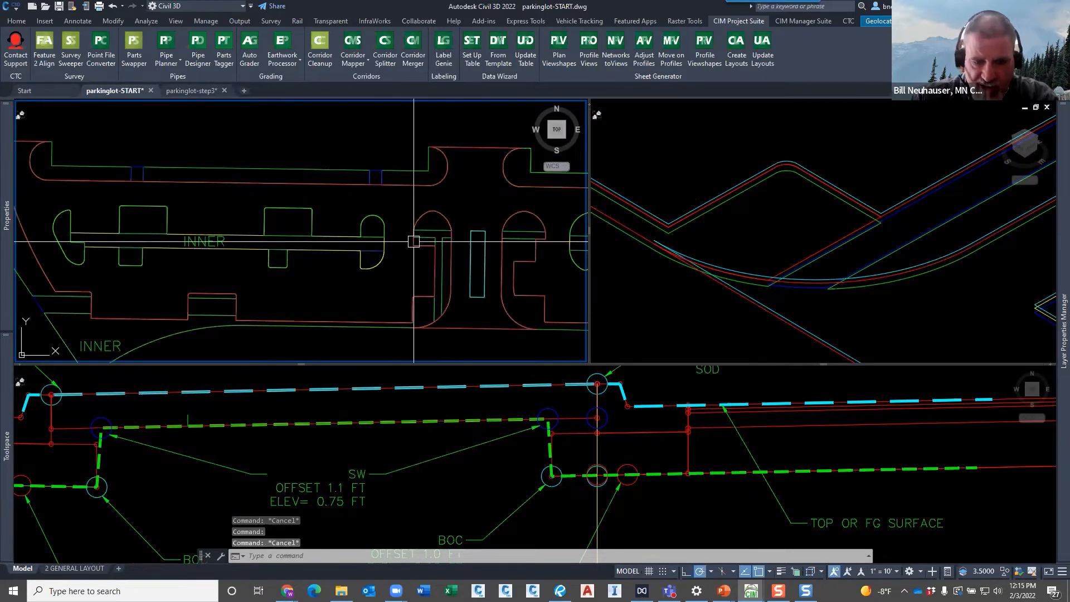
pyautogui.scroll(4, 428, 287)
pyautogui.moveTo(442, 297); pyautogui.dragTo(377, 239, button='middle')
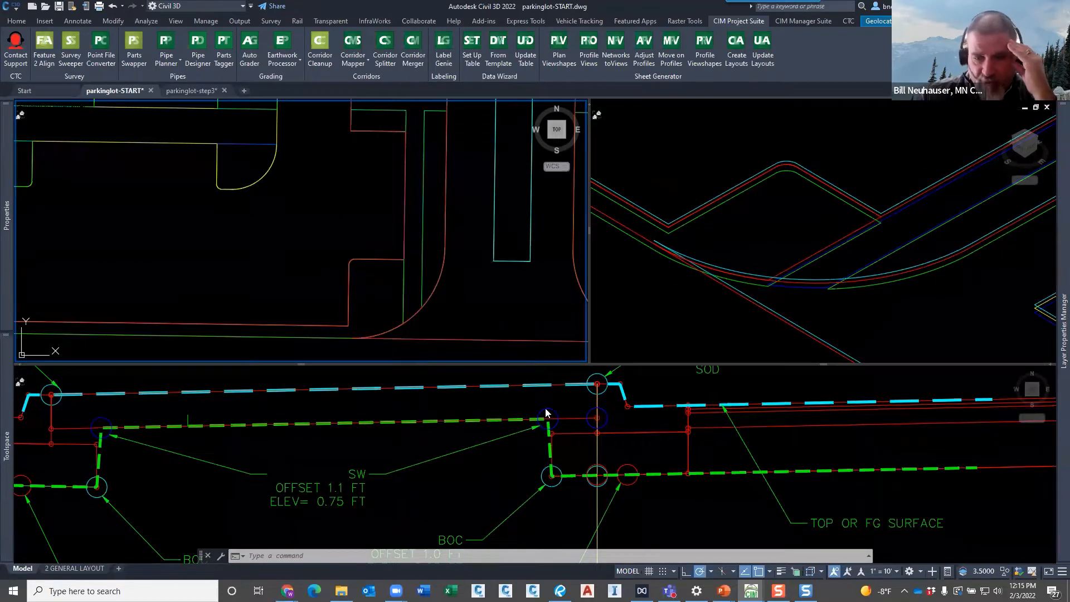
# - Draw a stepped polyline from below the datum surface up to the datum line and back past the right-hand BOC circle
pyautogui.click(624, 457)
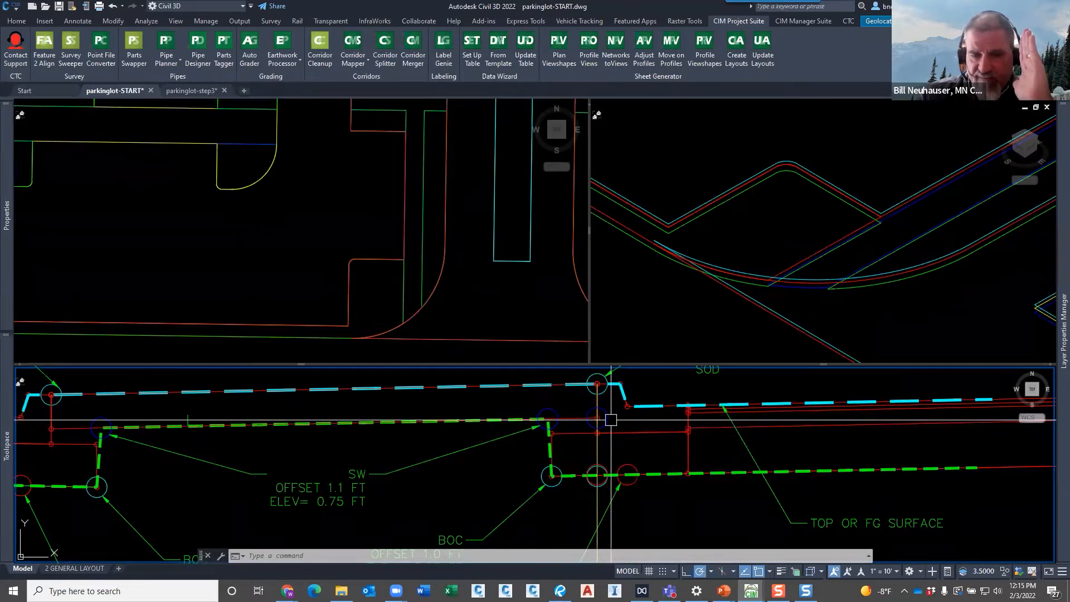
pyautogui.moveTo(611, 419)
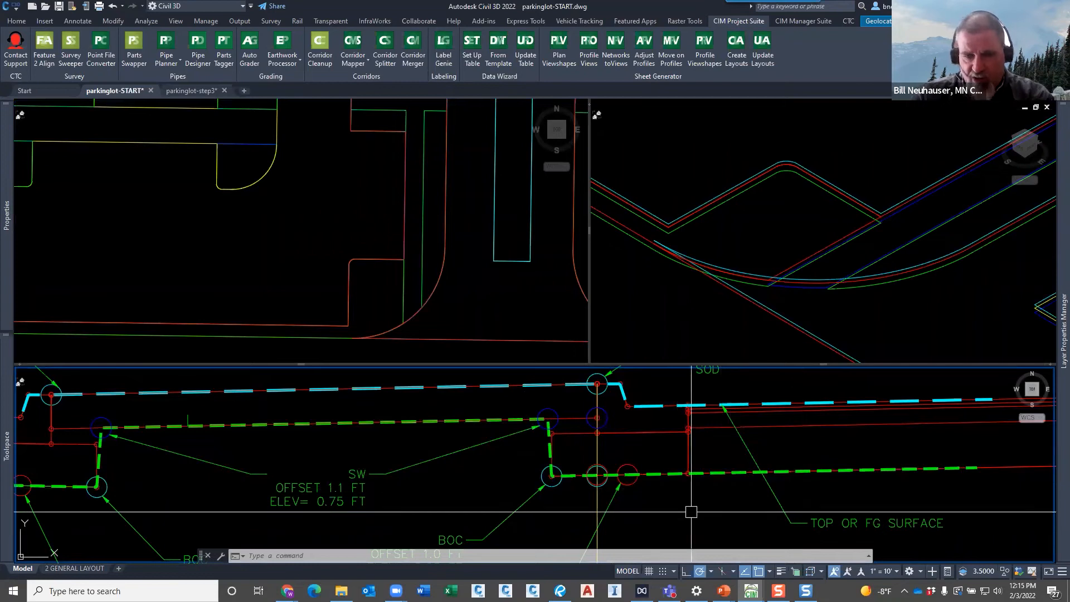
pyautogui.write('pl')
pyautogui.press('Return')
pyautogui.click(721, 511)
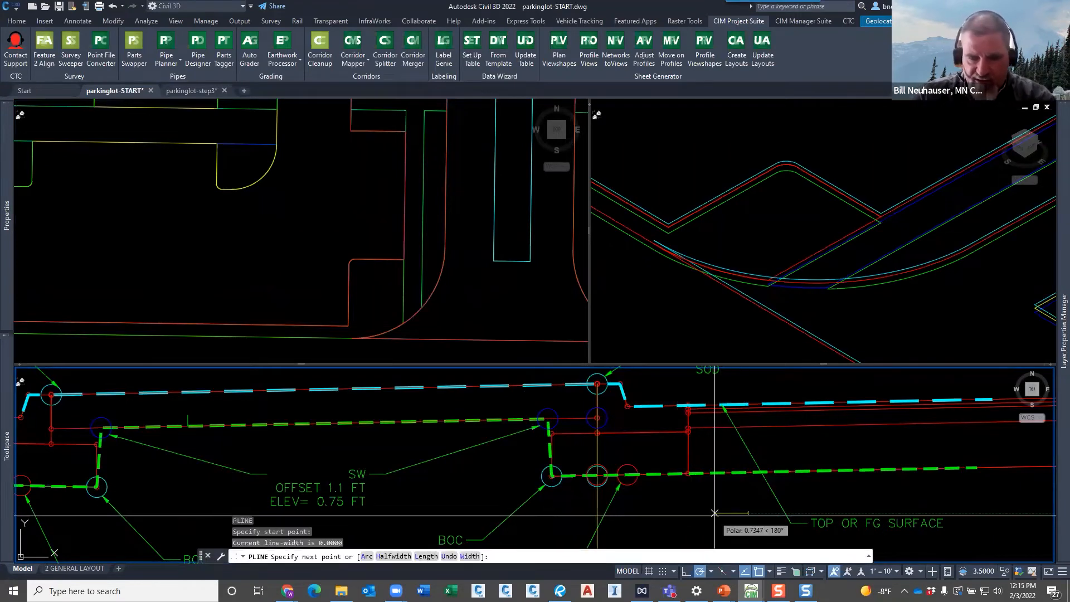
pyautogui.click(651, 513)
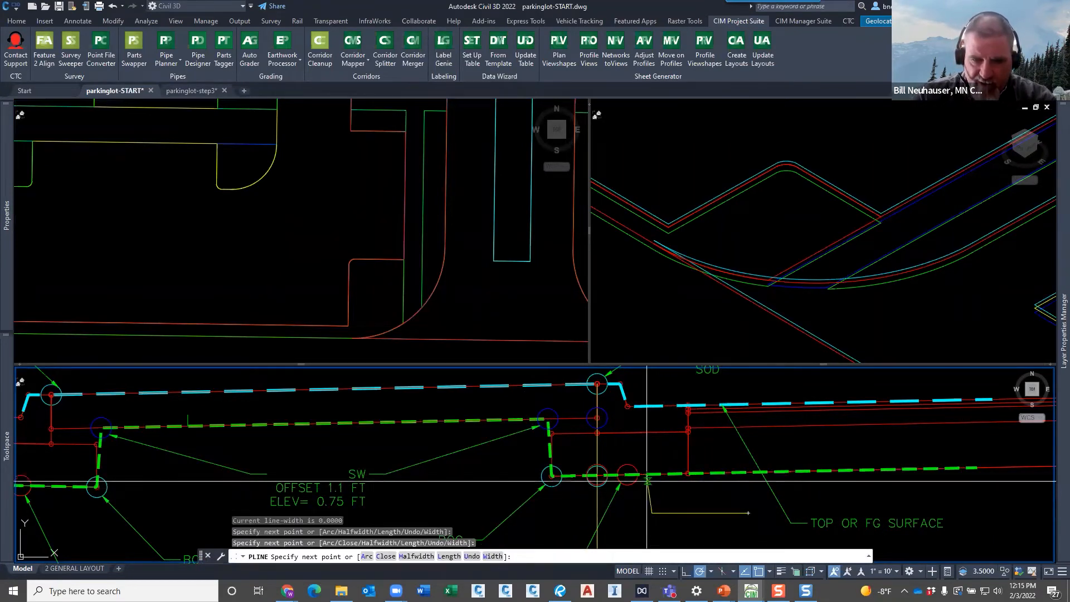
pyautogui.click(646, 474)
pyautogui.press('Escape')
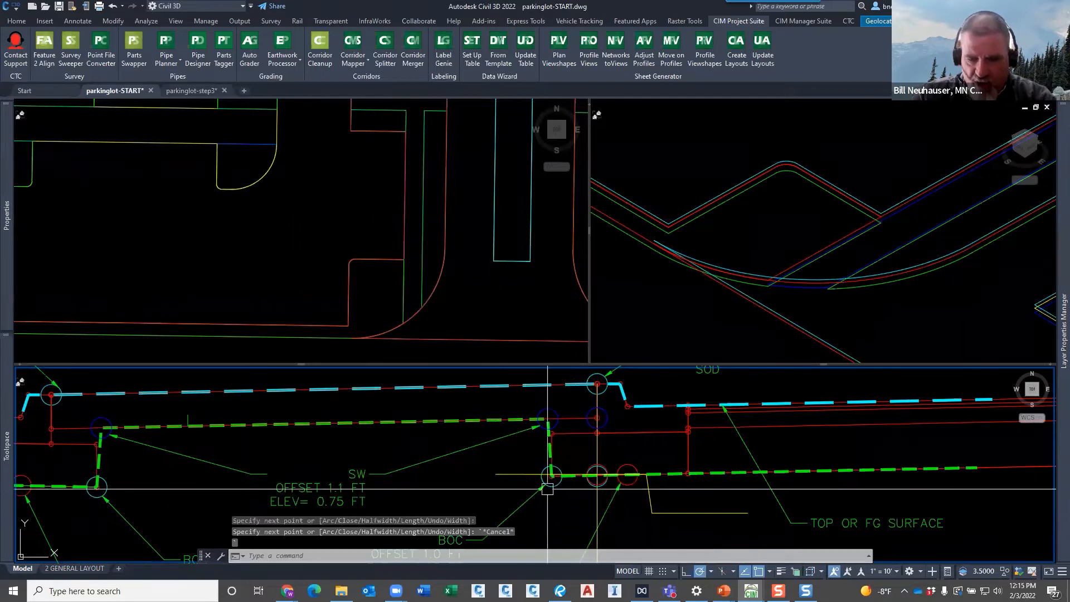
# - Draw a second polyline with diagonals joining the ends of the stepped polyline to its opposite corners
pyautogui.press('Return')
pyautogui.click(506, 477)
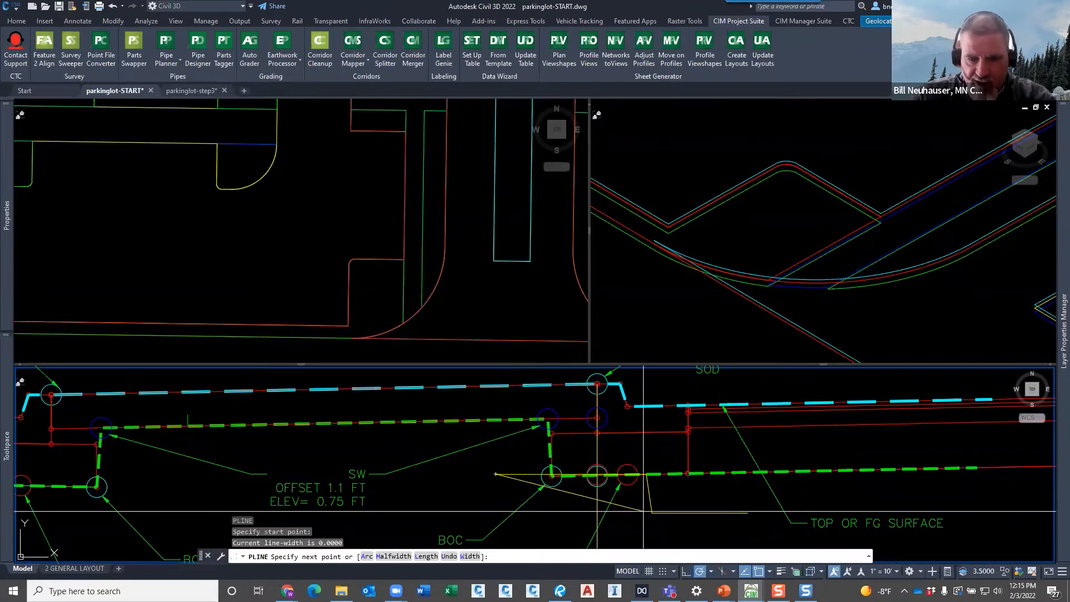
pyautogui.click(647, 475)
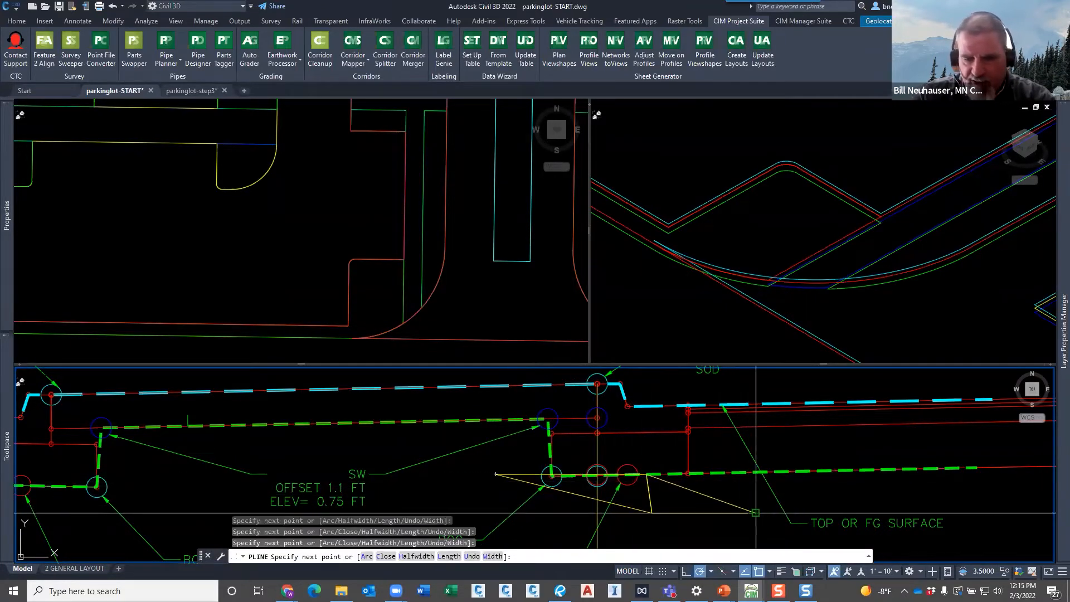
pyautogui.press('Escape')
# - Erase both sketched polylines beside the right-hand BOC and ASPH circles in the section
pyautogui.click(673, 505)
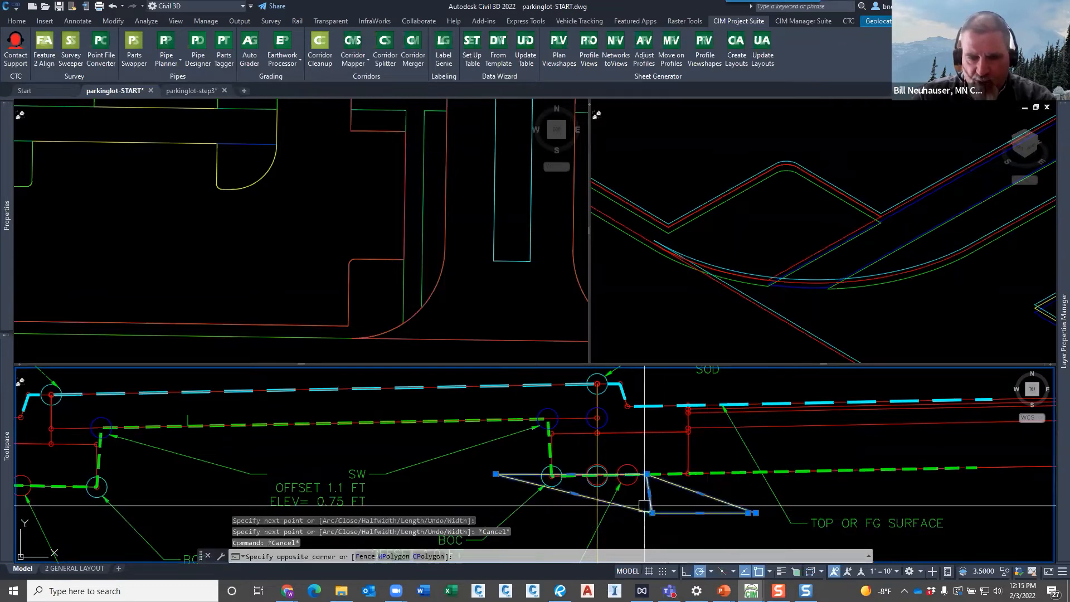
pyautogui.click(646, 516)
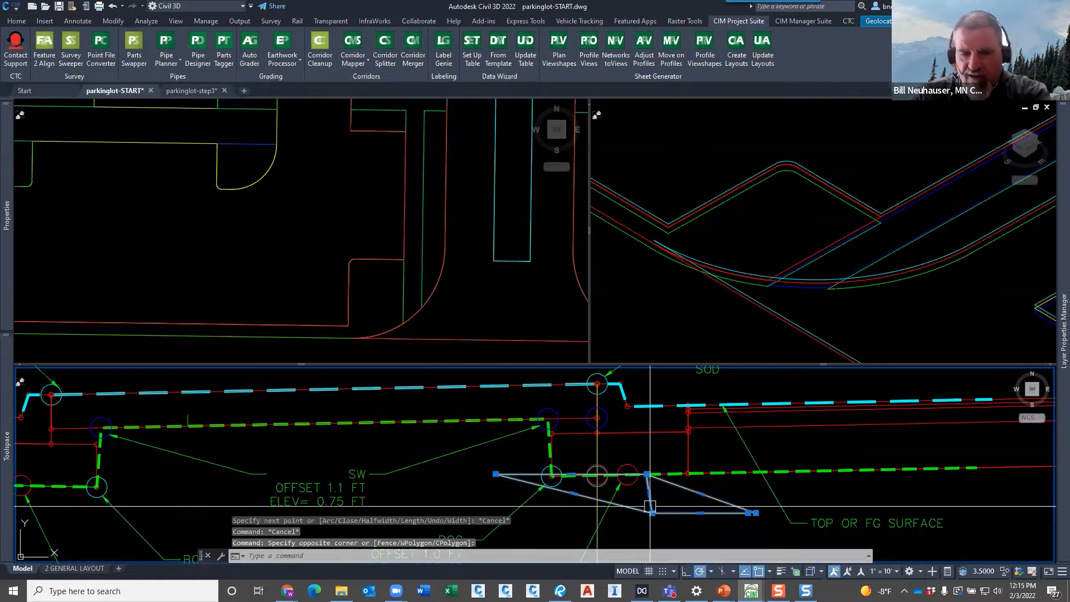
pyautogui.press('Delete')
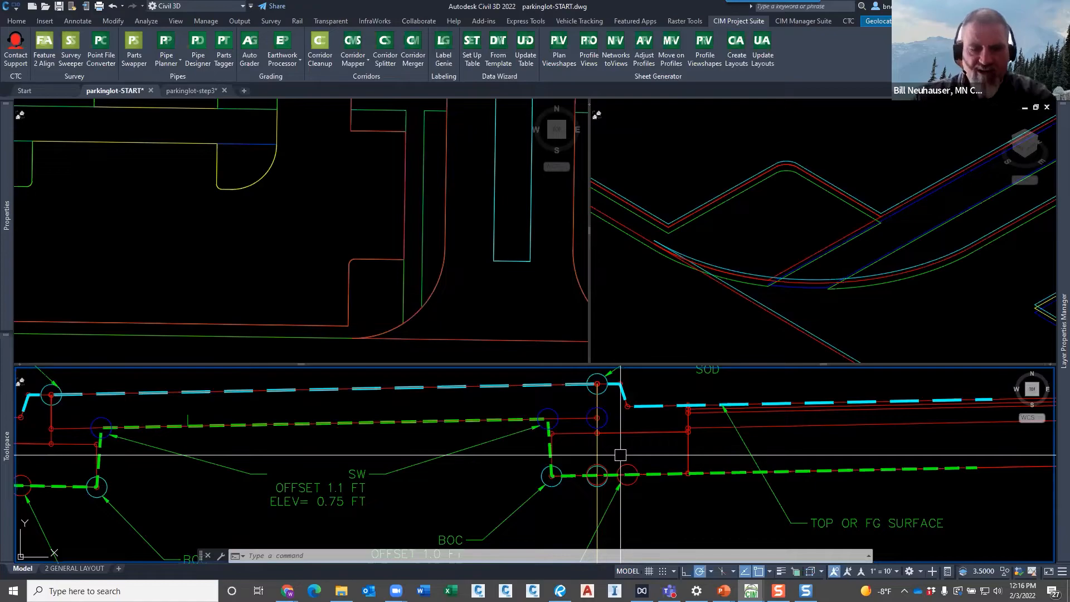
pyautogui.hotkey('alt', 'Tab')
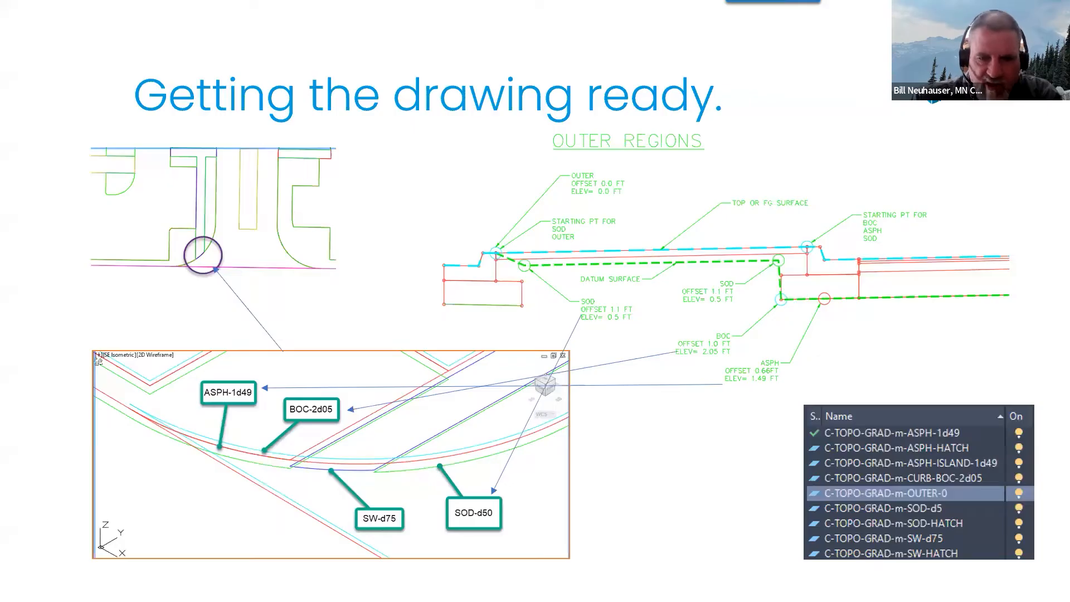
pyautogui.click(663, 436)
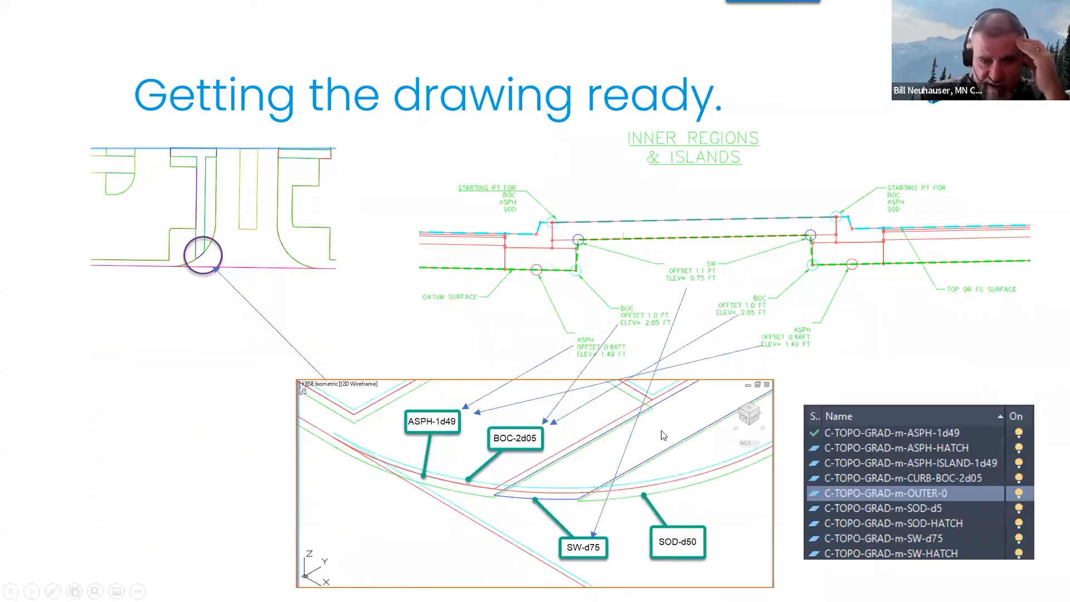
pyautogui.press('Left')
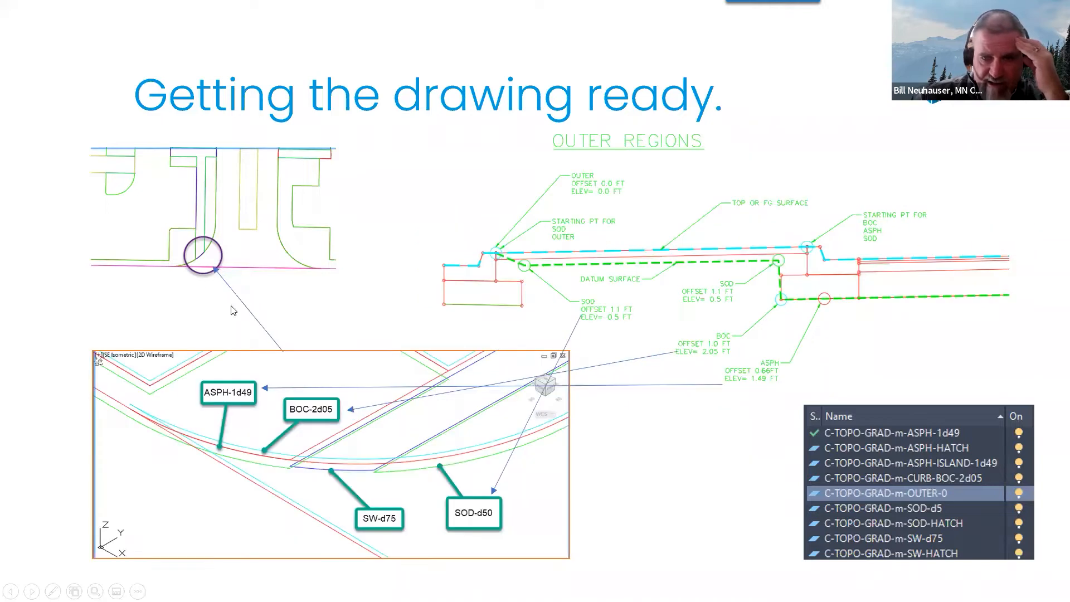
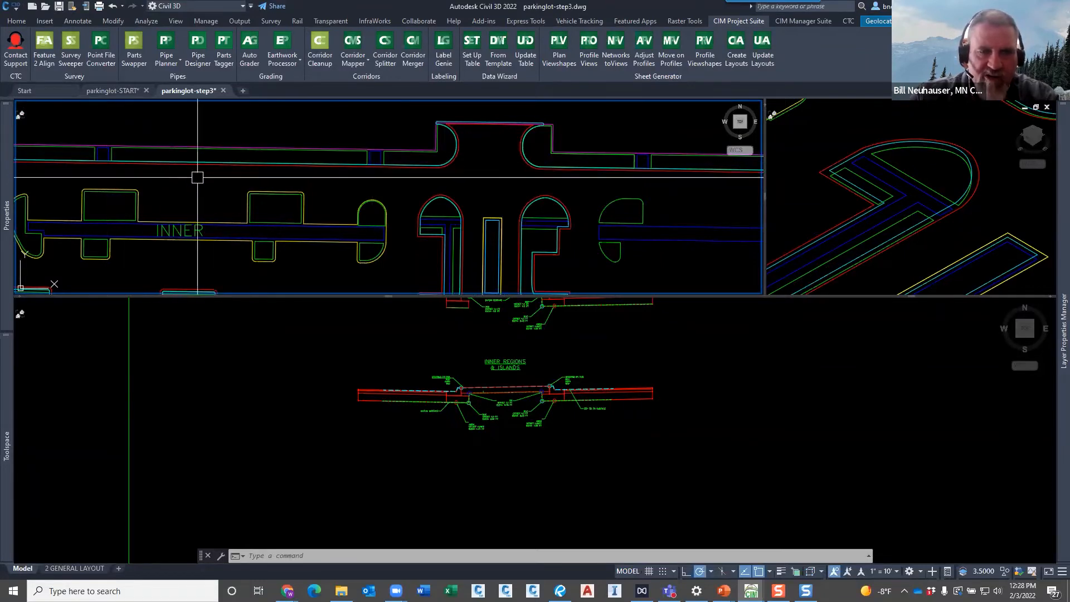
# - Examine the offset island and outer boundary linework across the whole parking lot in the plan view
pyautogui.scroll(-2, 448, 153)
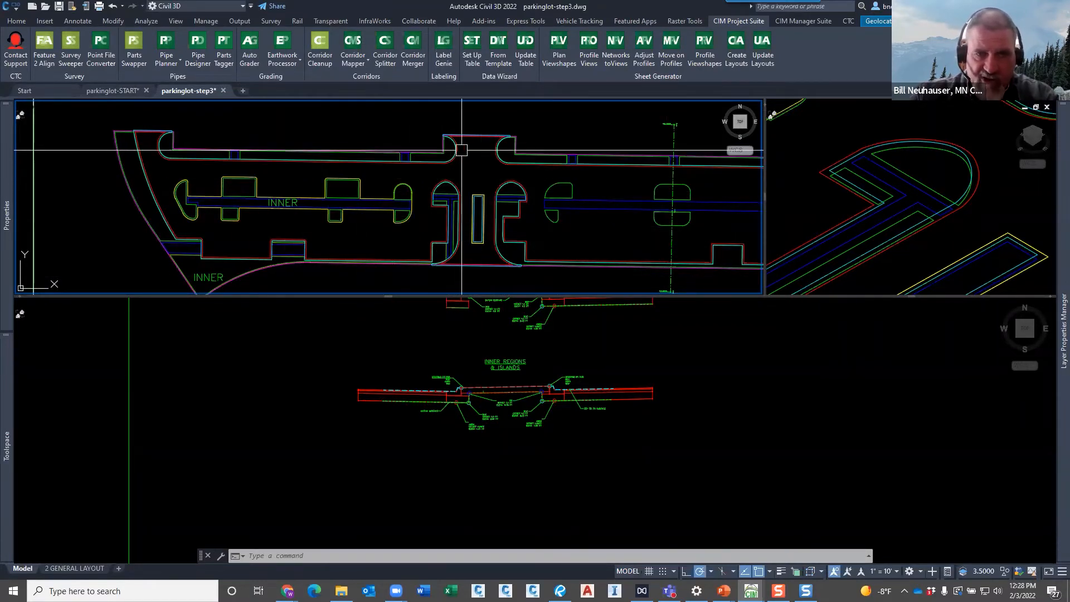
pyautogui.scroll(-3, 462, 149)
pyautogui.moveTo(471, 195); pyautogui.dragTo(418, 205, button='middle')
pyautogui.scroll(-3, 424, 204)
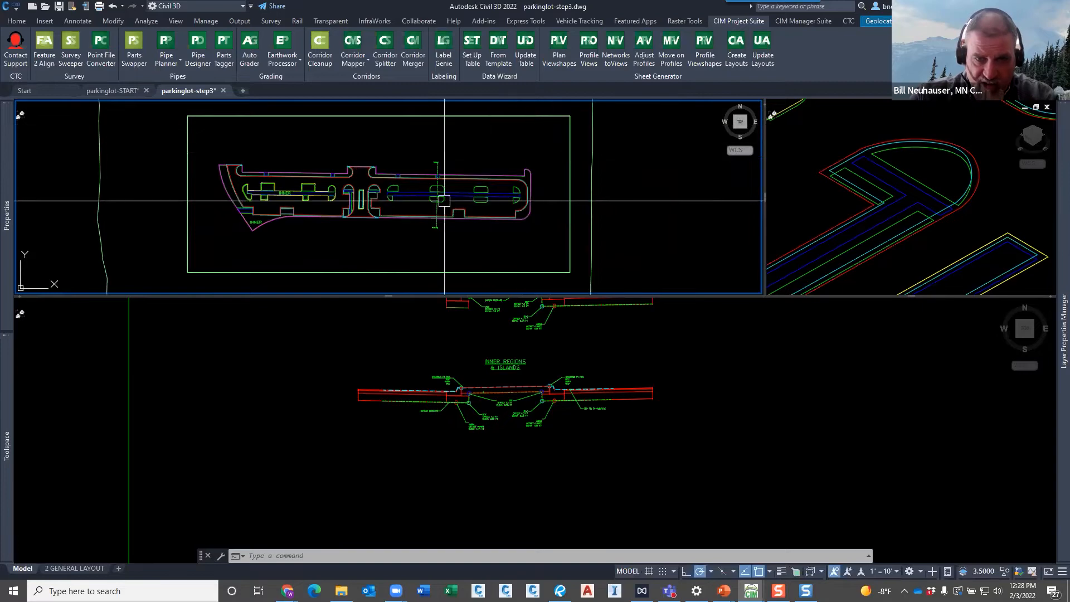
pyautogui.scroll(2, 444, 201)
pyautogui.scroll(2, 287, 199)
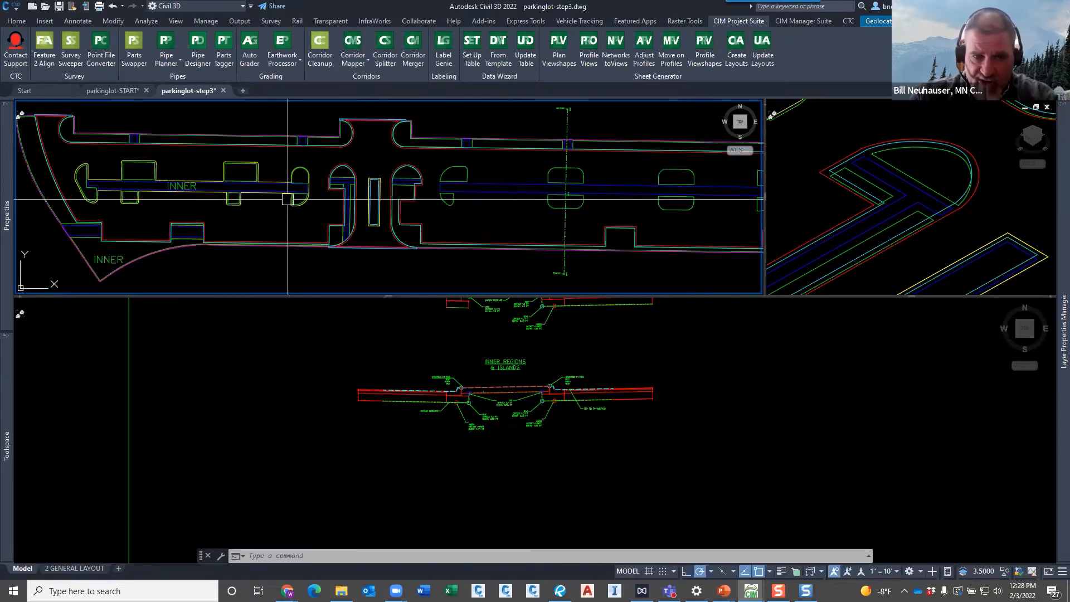
pyautogui.moveTo(288, 199); pyautogui.dragTo(415, 203, button='middle')
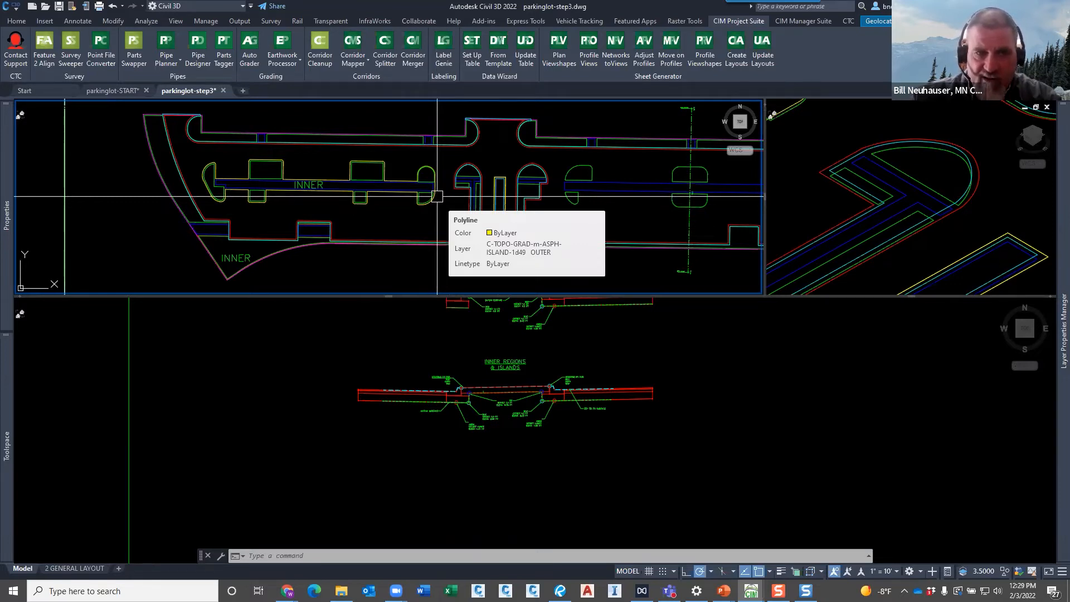
# - Inspect the driveway corner in the 3D and plan views and check the offset cyan curb polyline's layer and elevation
pyautogui.click(928, 217)
pyautogui.scroll(-5, 910, 199)
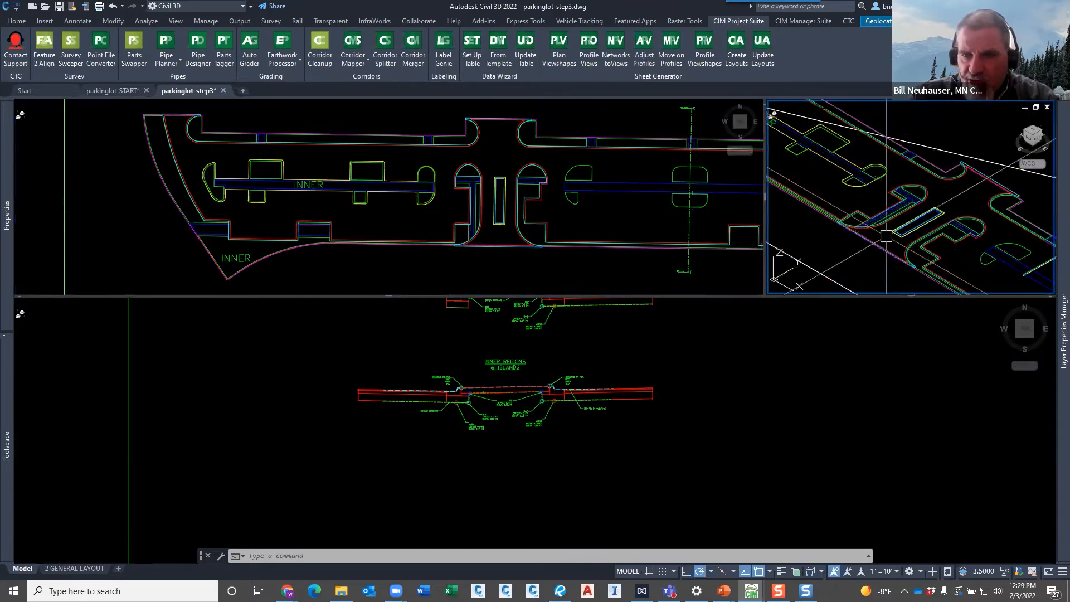
pyautogui.scroll(8, 886, 235)
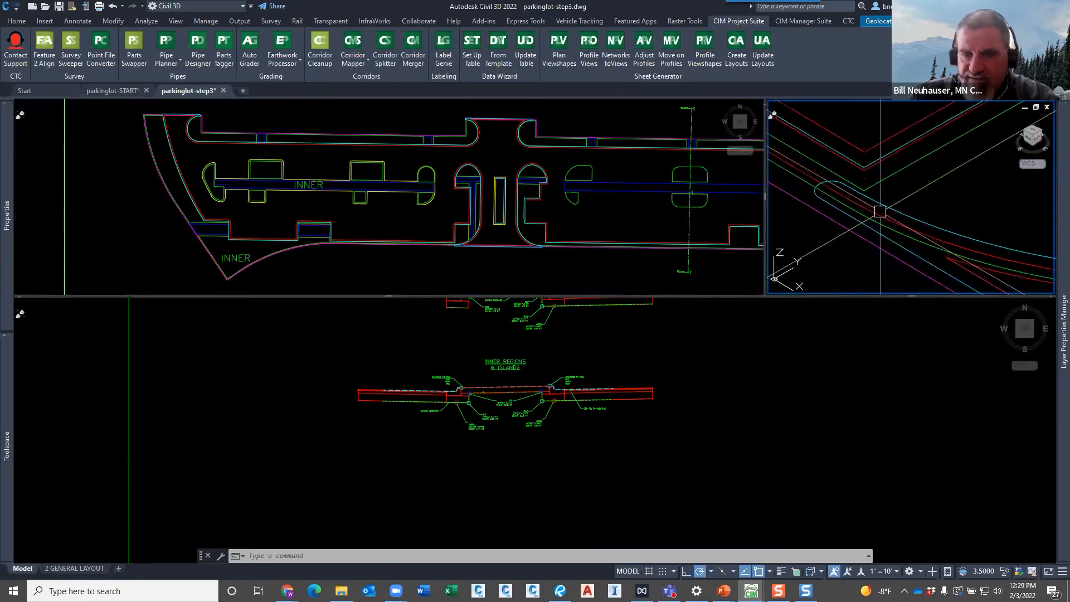
pyautogui.click(452, 240)
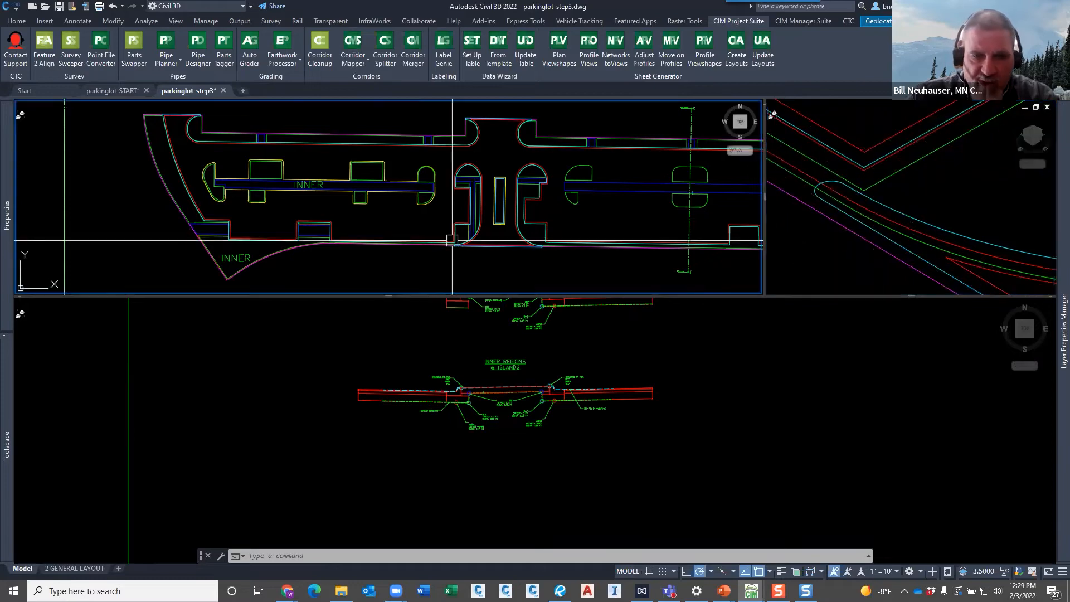
pyautogui.scroll(8, 452, 240)
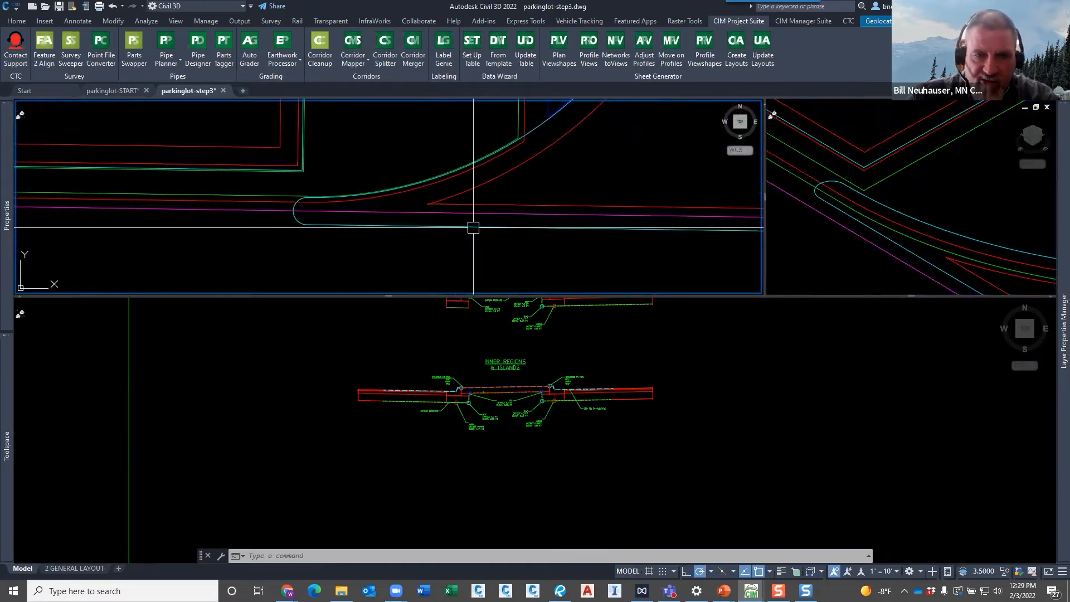
pyautogui.click(473, 227)
pyautogui.moveTo(5, 178)
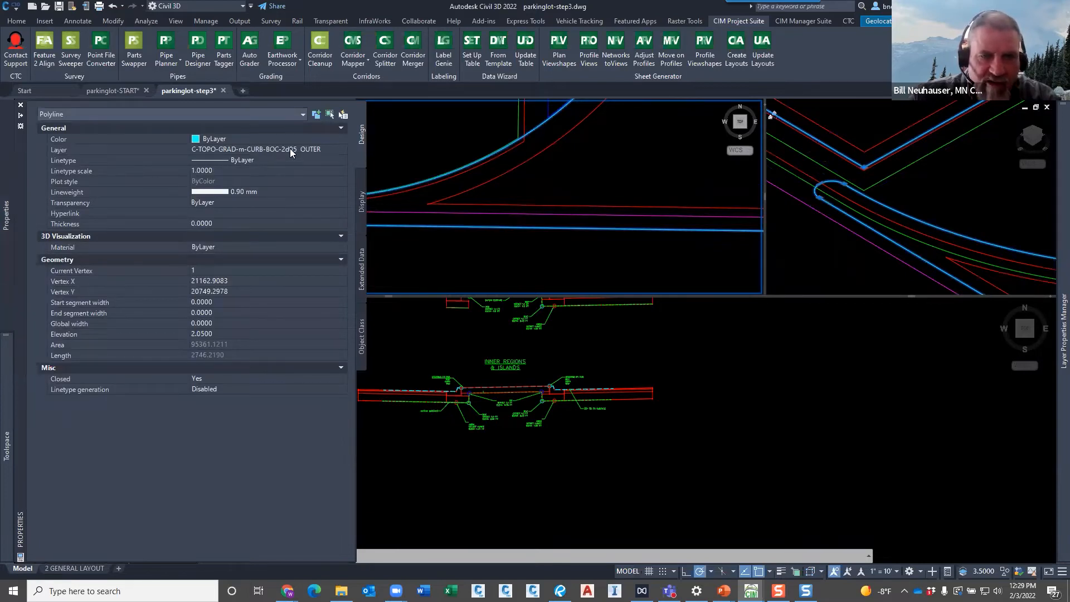
# - Compare the curb offset with the Inner Regions & Islands section, then clear the selection and examine the driveway opening
pyautogui.click(547, 397)
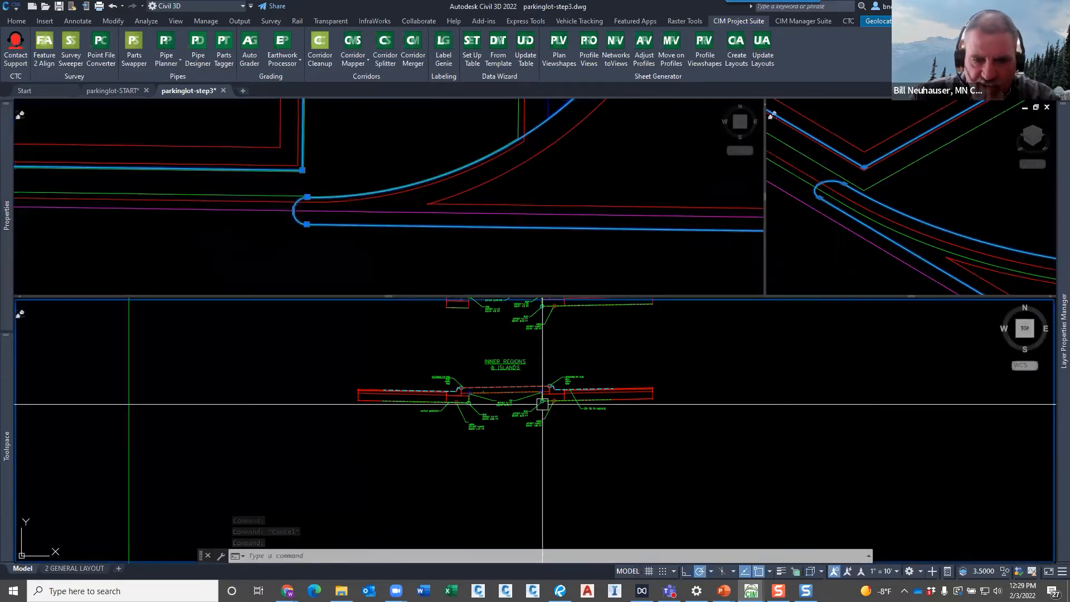
pyautogui.scroll(4, 545, 394)
pyautogui.scroll(-4, 545, 395)
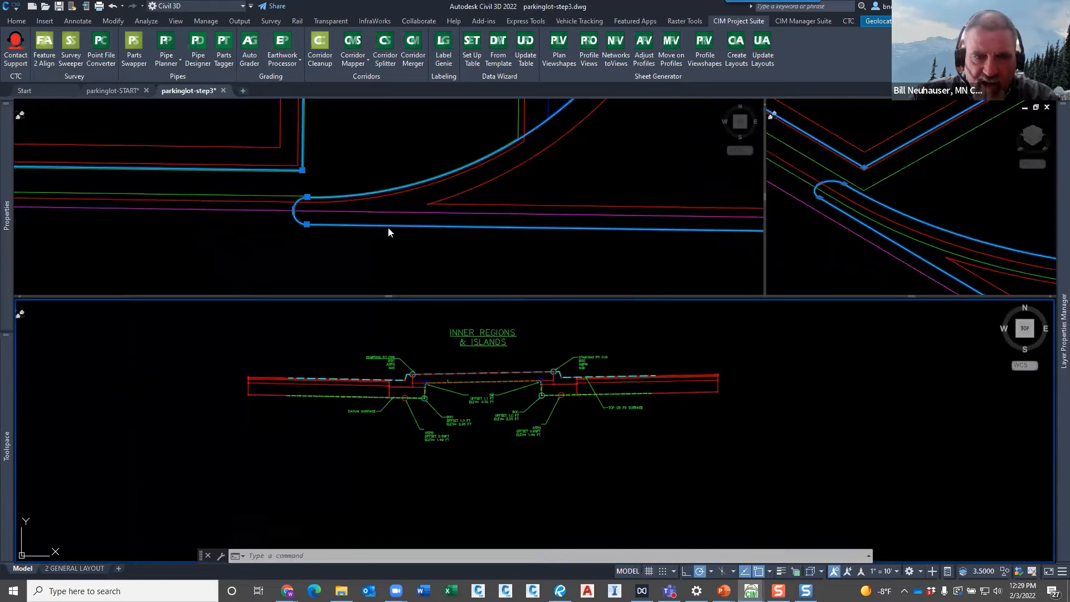
pyautogui.click(392, 227)
pyautogui.scroll(-4, 418, 233)
pyautogui.press('Escape')
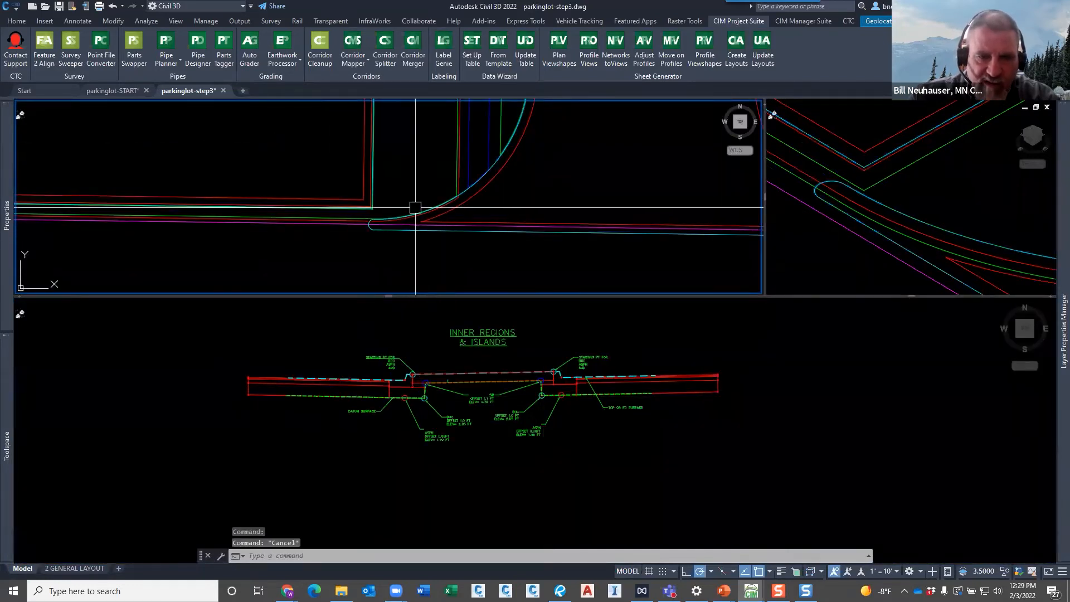
pyautogui.scroll(-2, 459, 205)
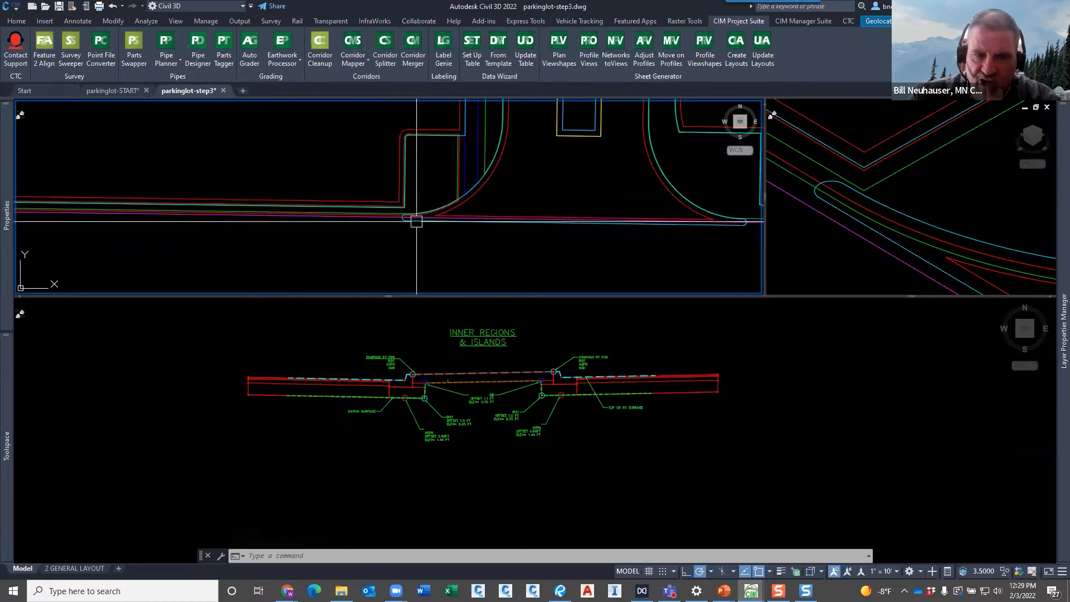
# - Inspect both ends of the cyan curb offset where it crosses the driveway opening in the plan view
pyautogui.scroll(2, 420, 214)
pyautogui.scroll(1, 420, 213)
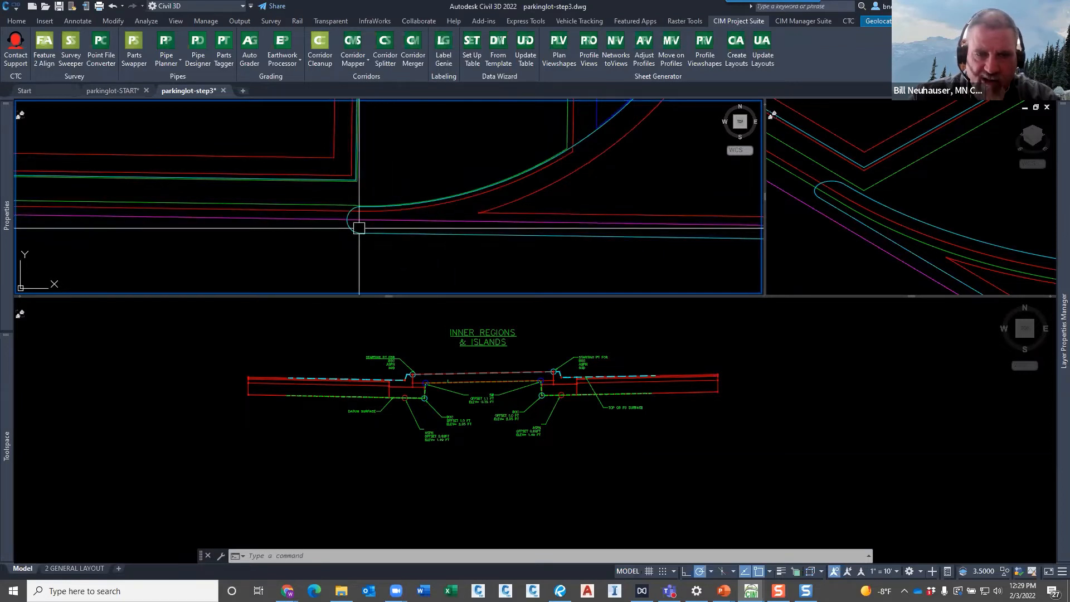
pyautogui.scroll(-1, 422, 215)
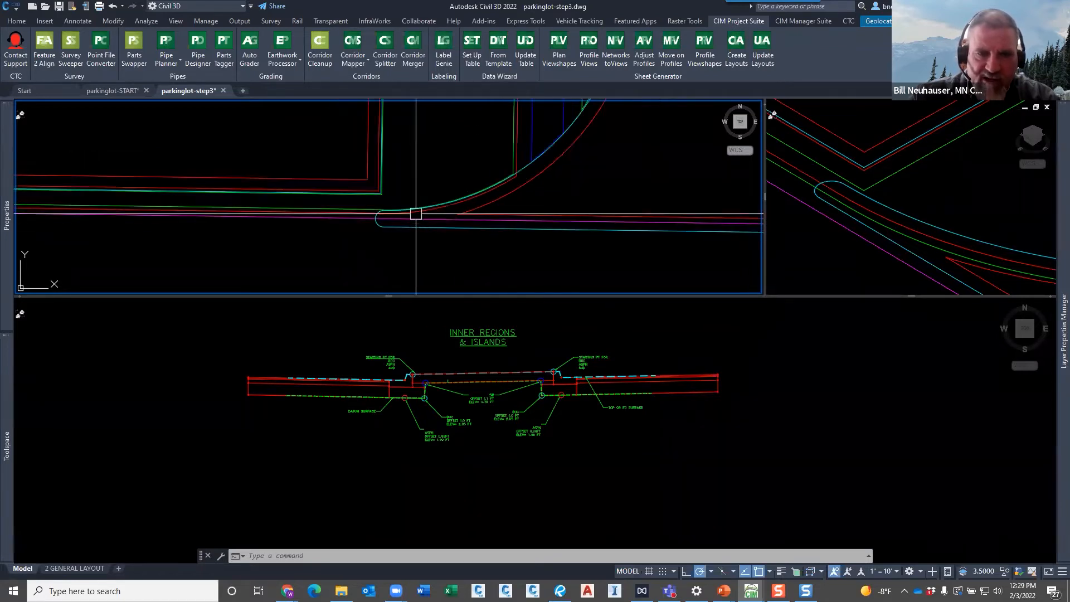
pyautogui.scroll(1, 468, 215)
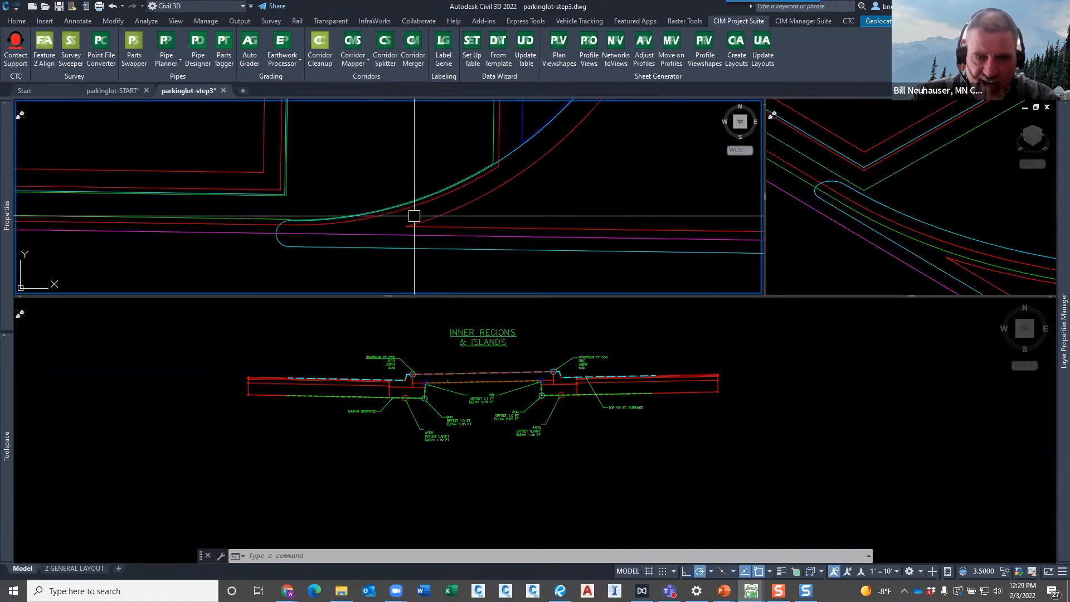
pyautogui.scroll(-3, 354, 215)
pyautogui.scroll(-4, 415, 217)
pyautogui.scroll(6, 552, 227)
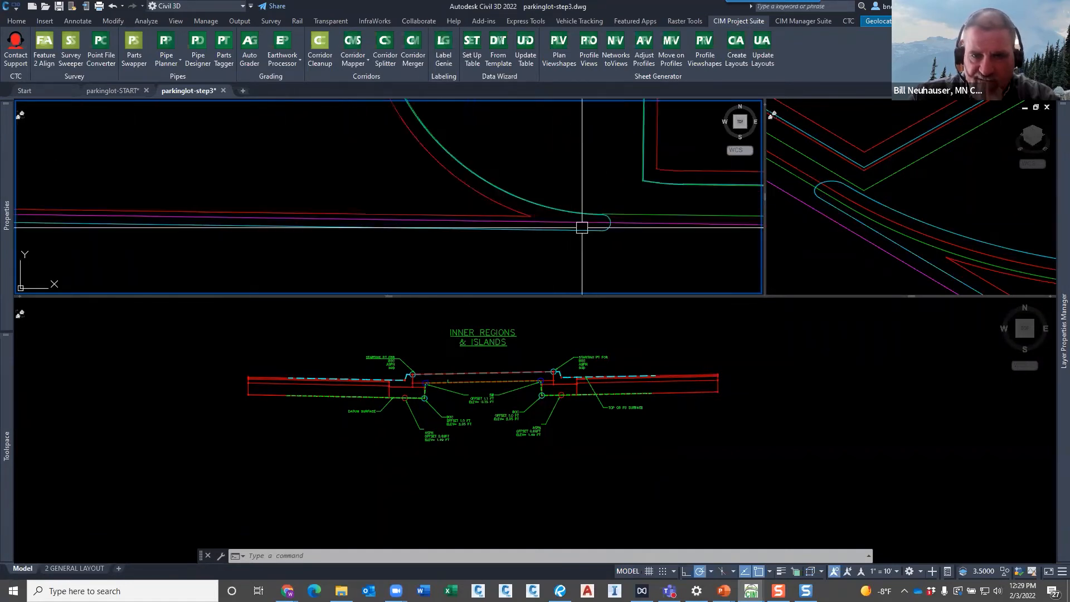
pyautogui.scroll(-4, 568, 227)
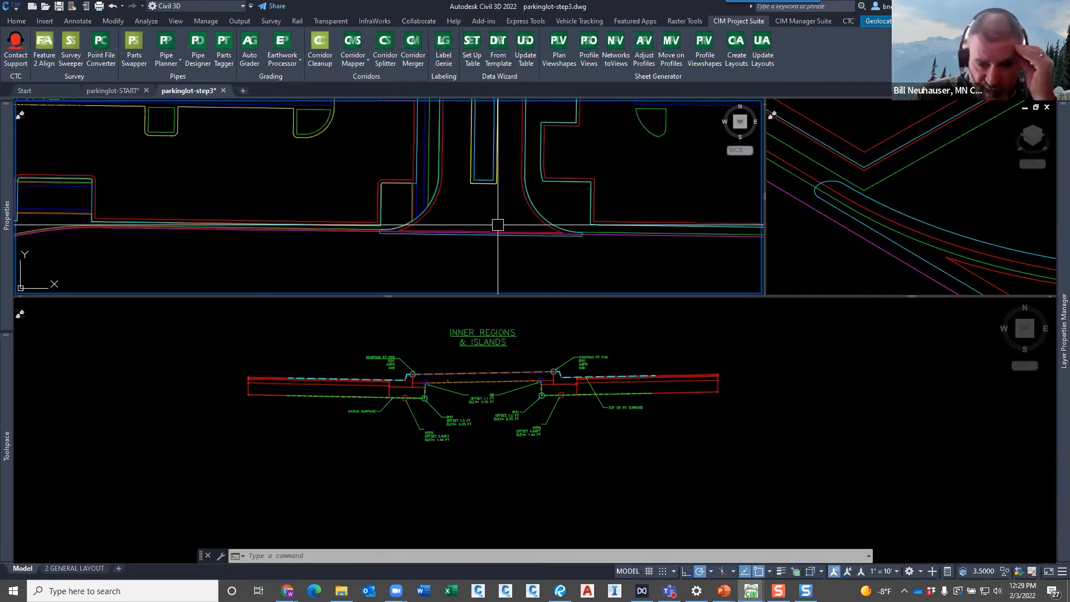
pyautogui.moveTo(498, 216); pyautogui.dragTo(491, 244, button='middle')
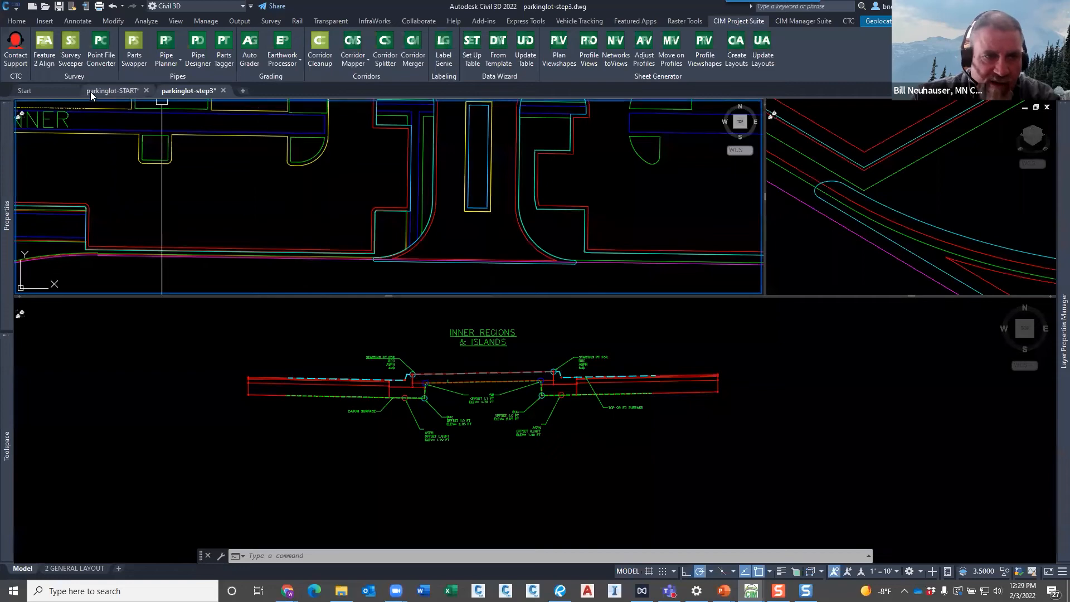
# - Switch to the parkinglot-START drawing, review the PowerPoint slide on offsetting C-TOPO-GRAD-m-SOD-d5 INNER, and return to the drawing
pyautogui.click(105, 90)
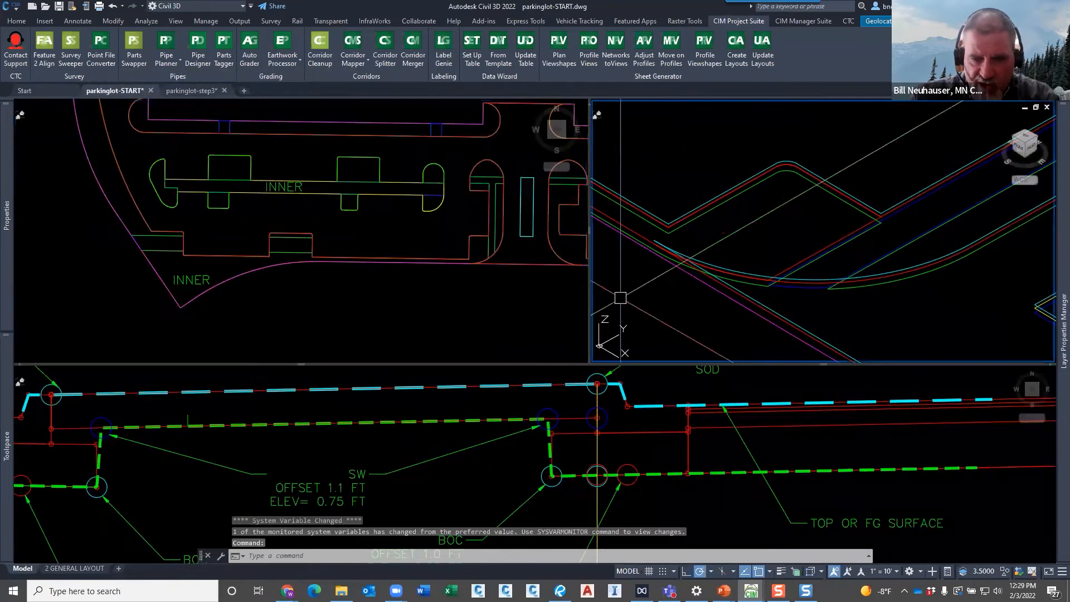
pyautogui.hotkey('alt', 'Tab')
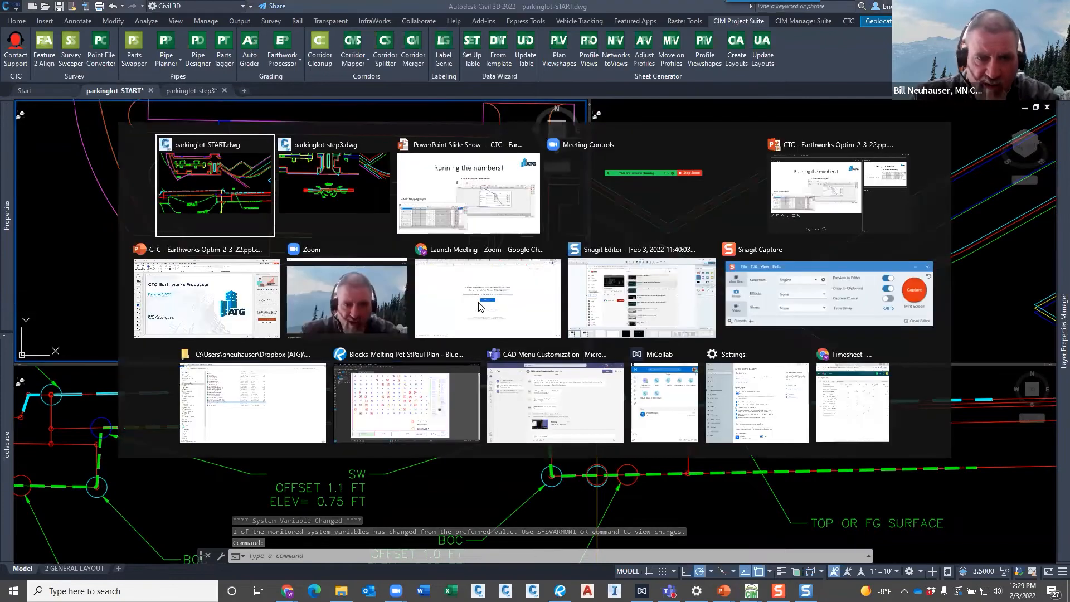
pyautogui.press('Right')
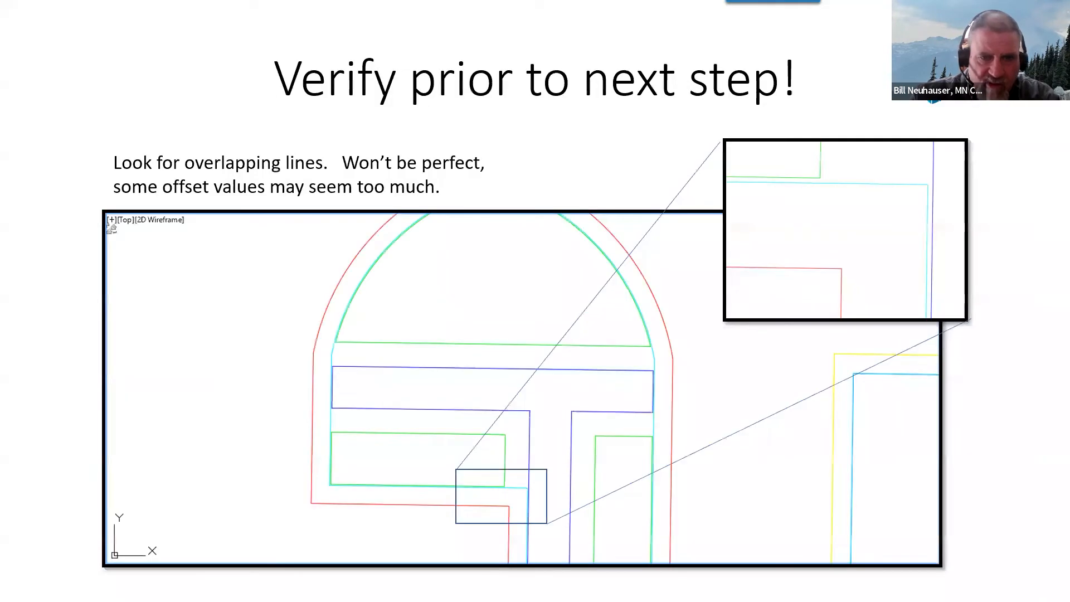
pyautogui.press('Right')
pyautogui.press('Right')
pyautogui.press('Right')
pyautogui.press('Right')
pyautogui.press('Right')
pyautogui.press('Left')
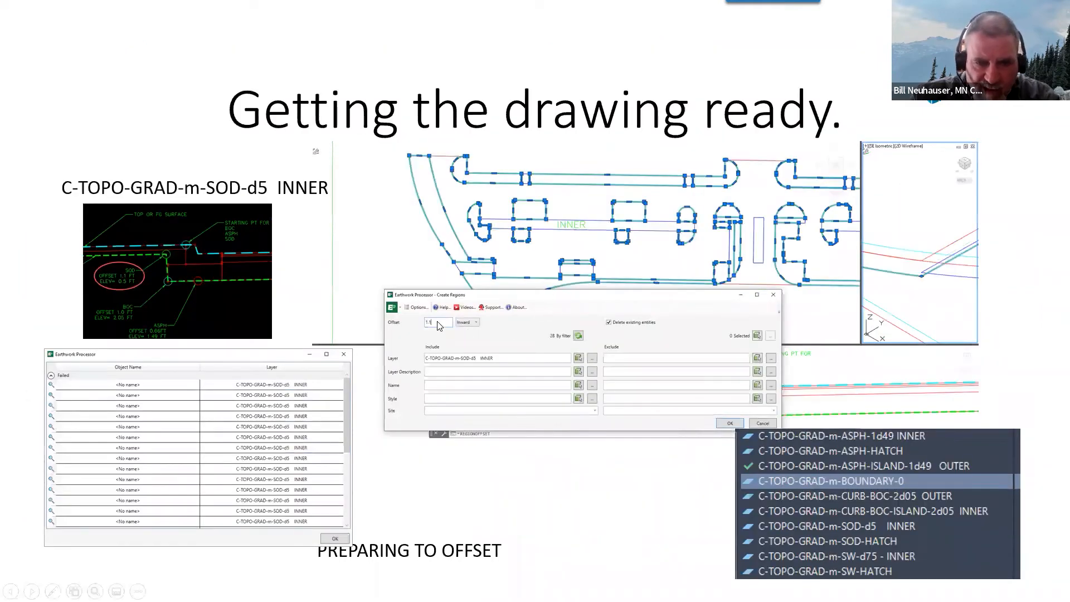
pyautogui.hotkey('alt', 'Tab')
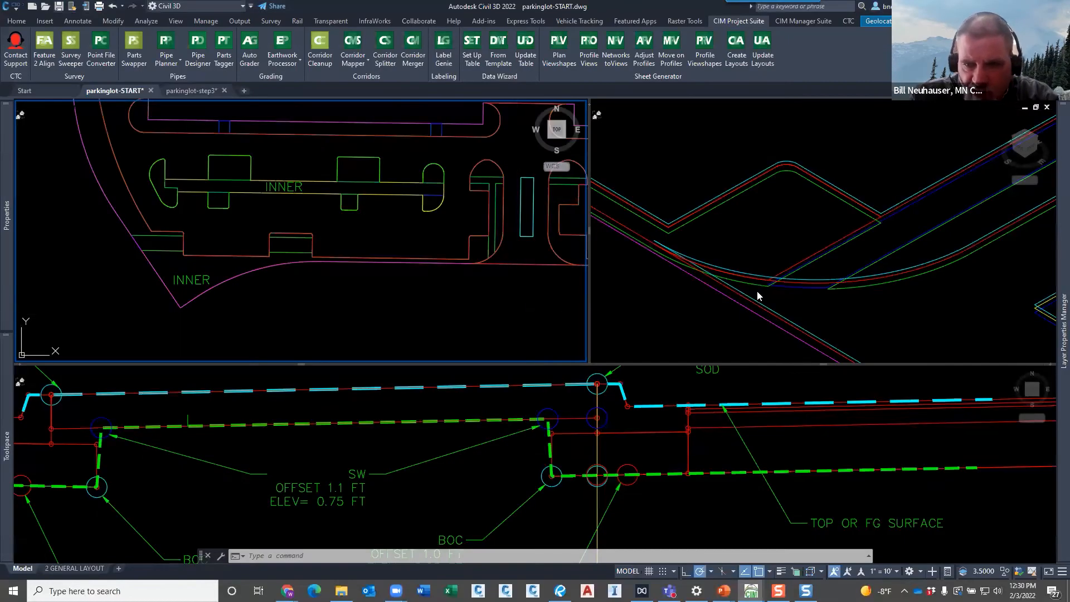
pyautogui.hotkey('alt', 'Tab')
pyautogui.hotkey('alt', 'Tab')
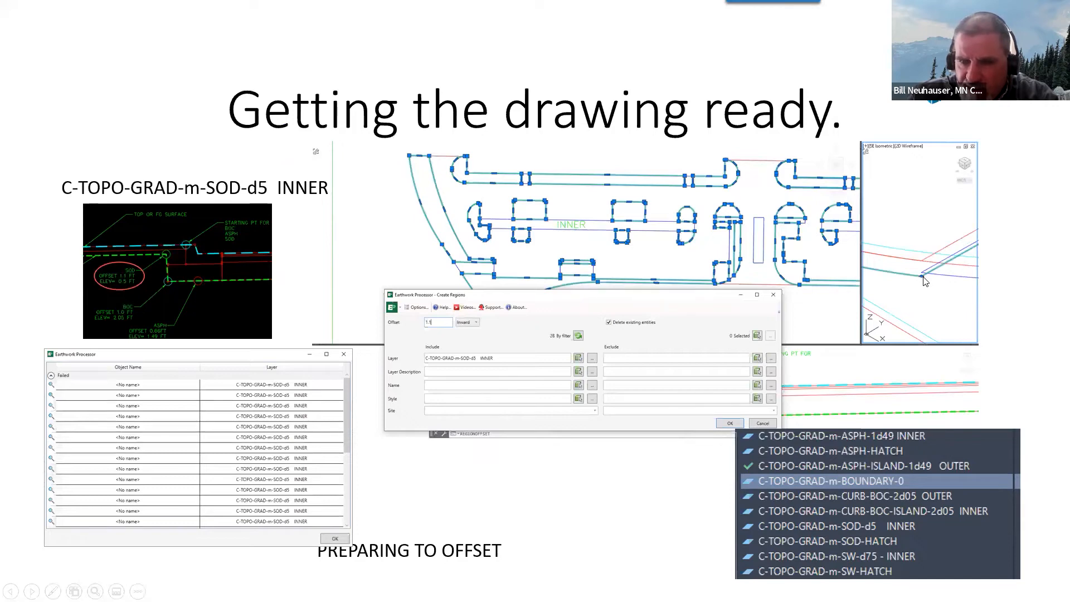
pyautogui.hotkey('alt', 'Tab')
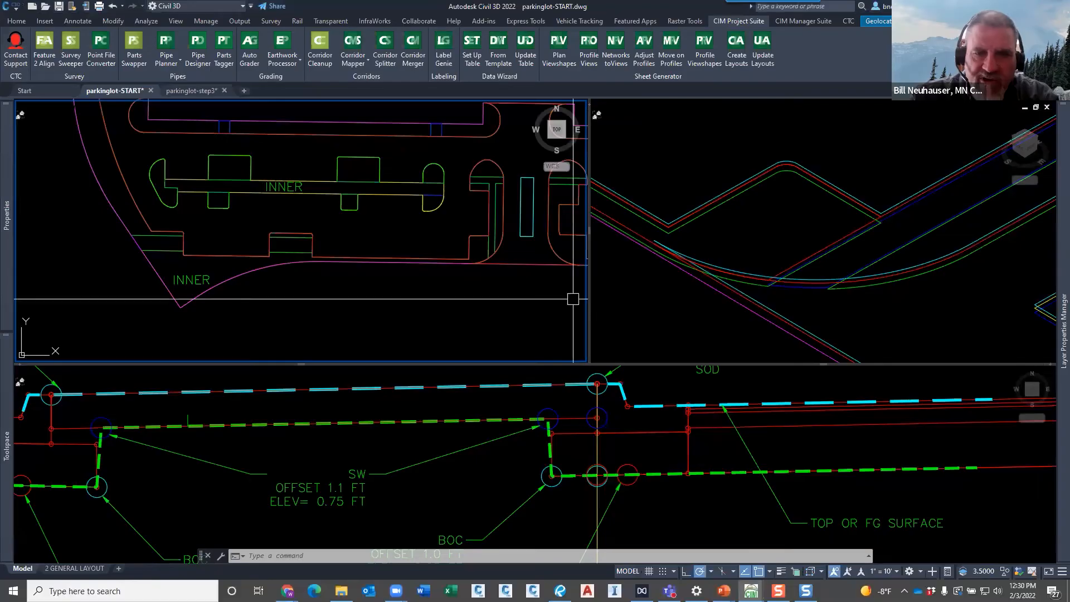
# - Examine the driveway corner in the plan and 3D views and check the asphalt, sidewalk and sod polylines' layers
pyautogui.keyDown('shift'); pyautogui.moveTo(716, 323); pyautogui.dragTo(766, 295, button='middle'); pyautogui.keyUp('shift')
pyautogui.click(478, 273)
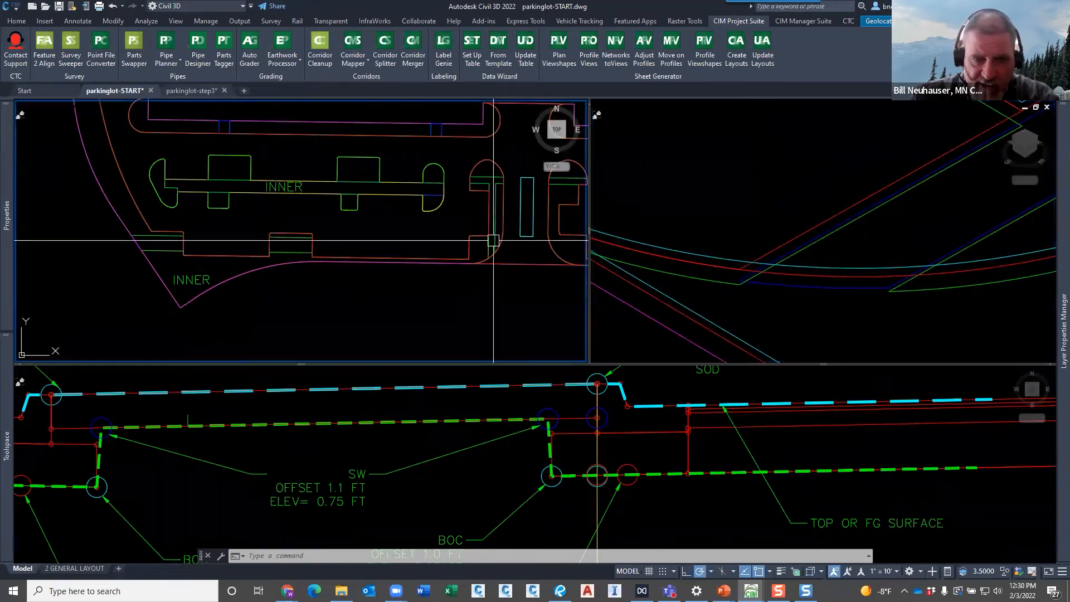
pyautogui.scroll(6, 487, 242)
pyautogui.scroll(5, 375, 287)
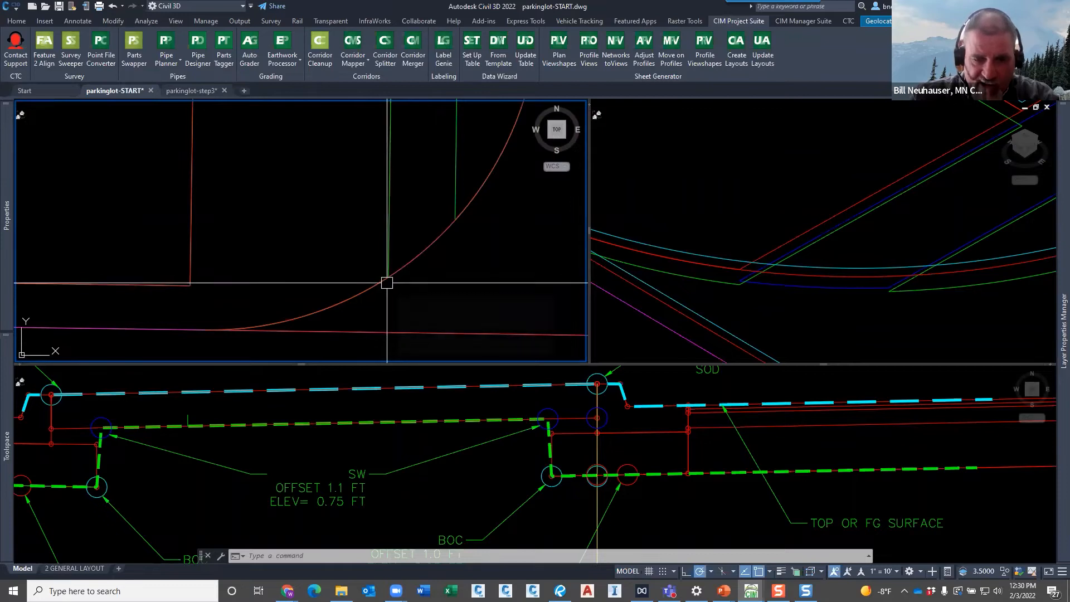
pyautogui.moveTo(403, 268)
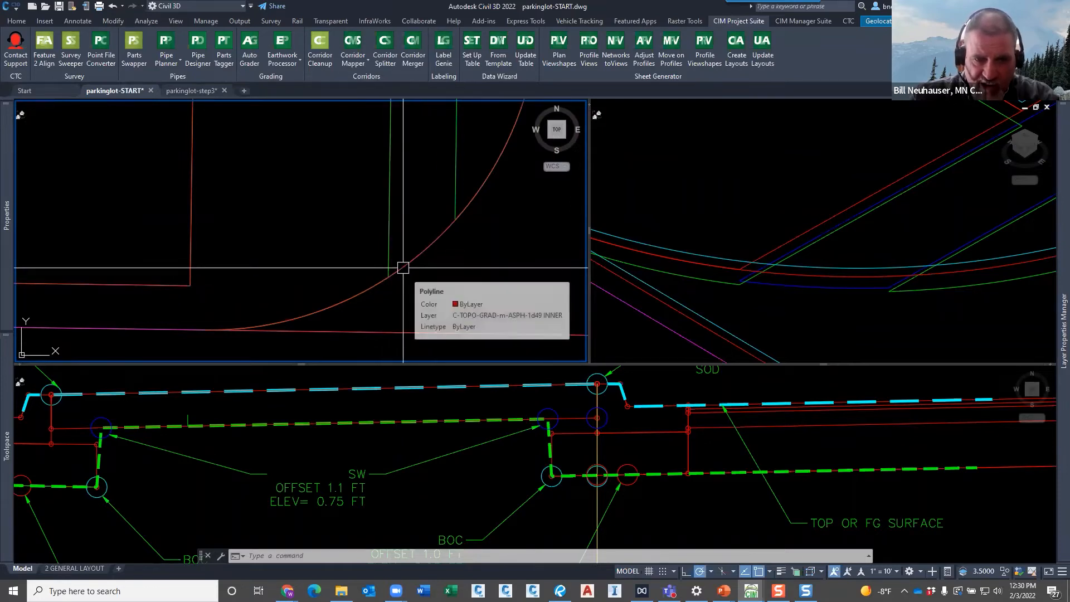
pyautogui.click(744, 298)
pyautogui.moveTo(770, 284)
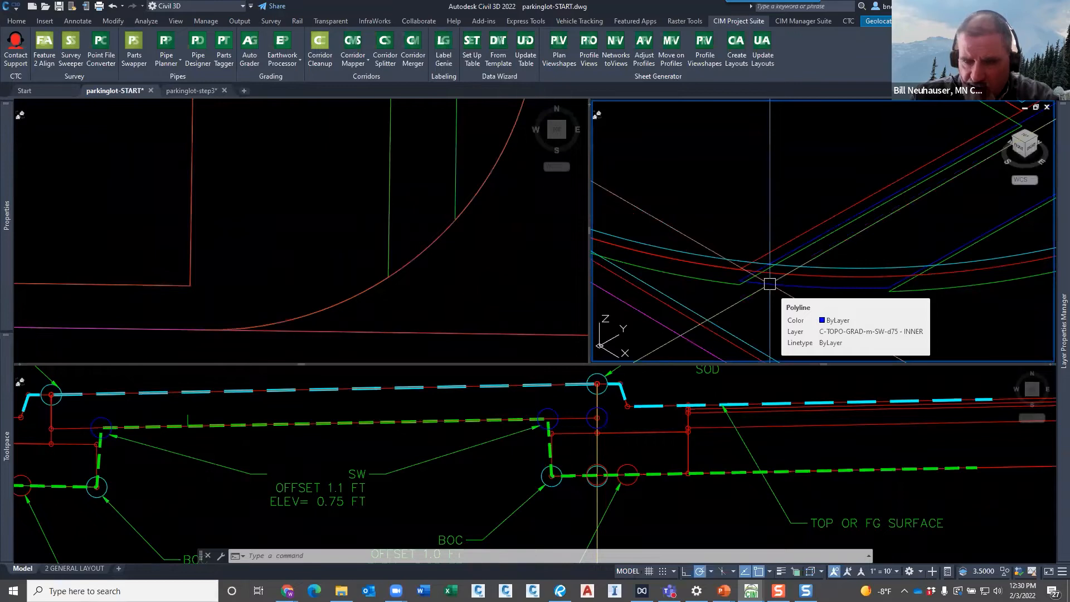
pyautogui.moveTo(712, 282)
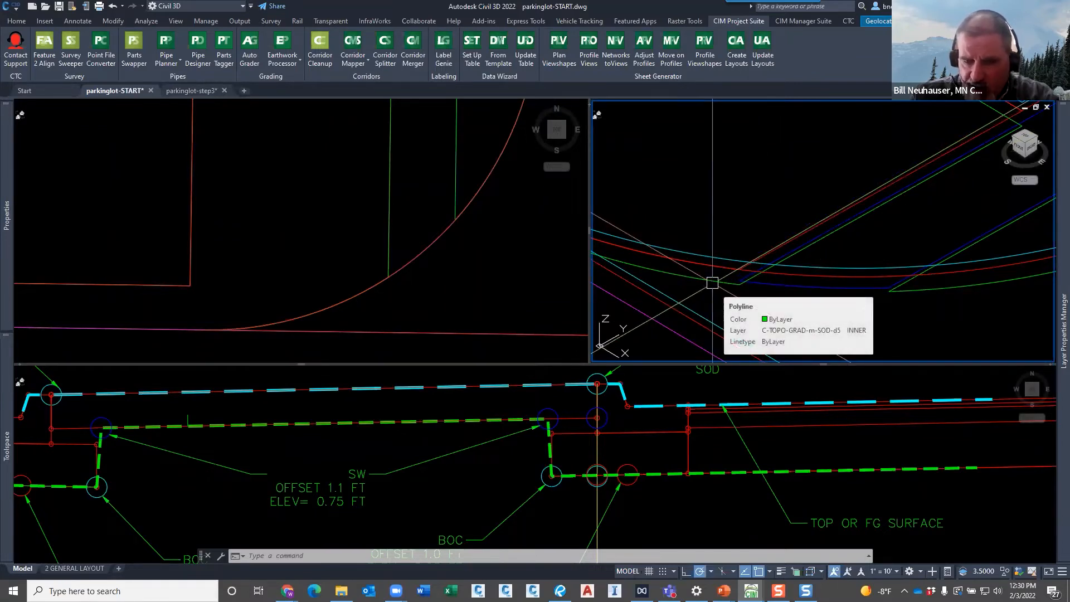
pyautogui.click(248, 187)
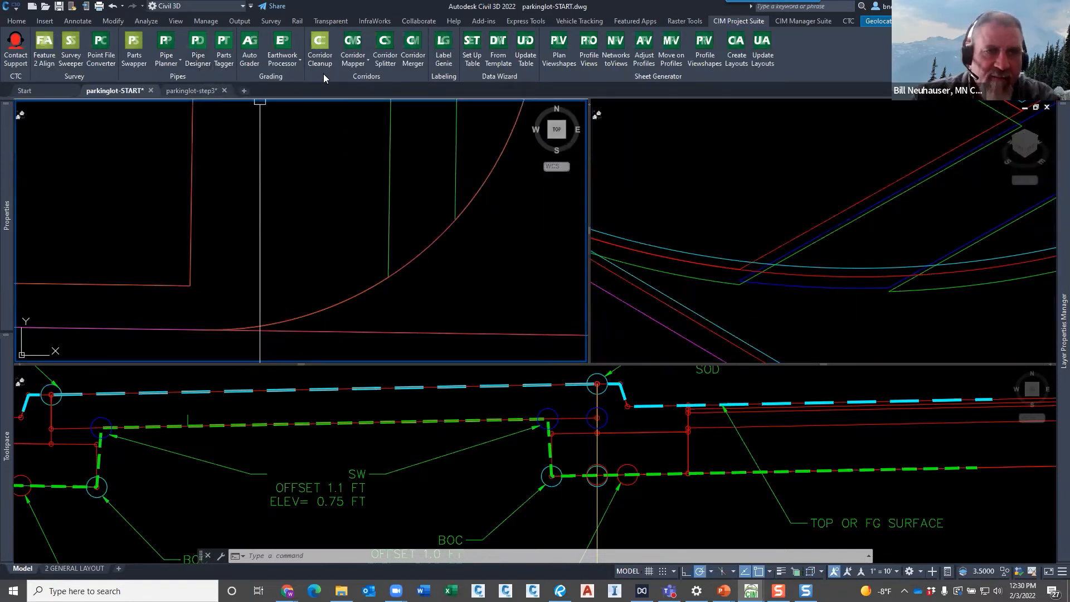
# - Open Earthwork Processor's Offset Earthwork Regions command and clear its included and excluded layer filters
pyautogui.click(281, 63)
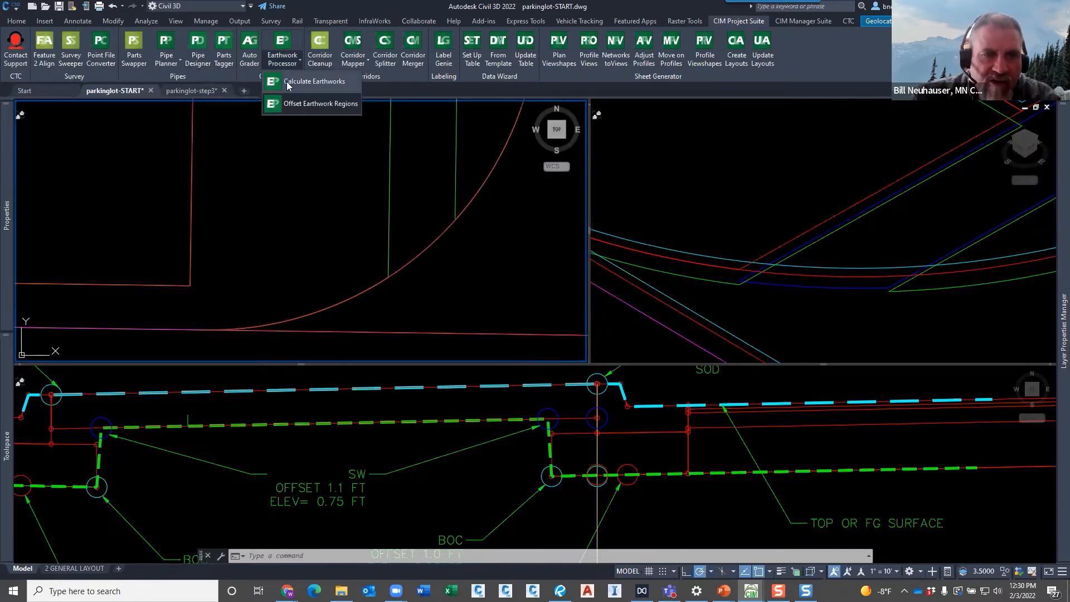
pyautogui.click(310, 105)
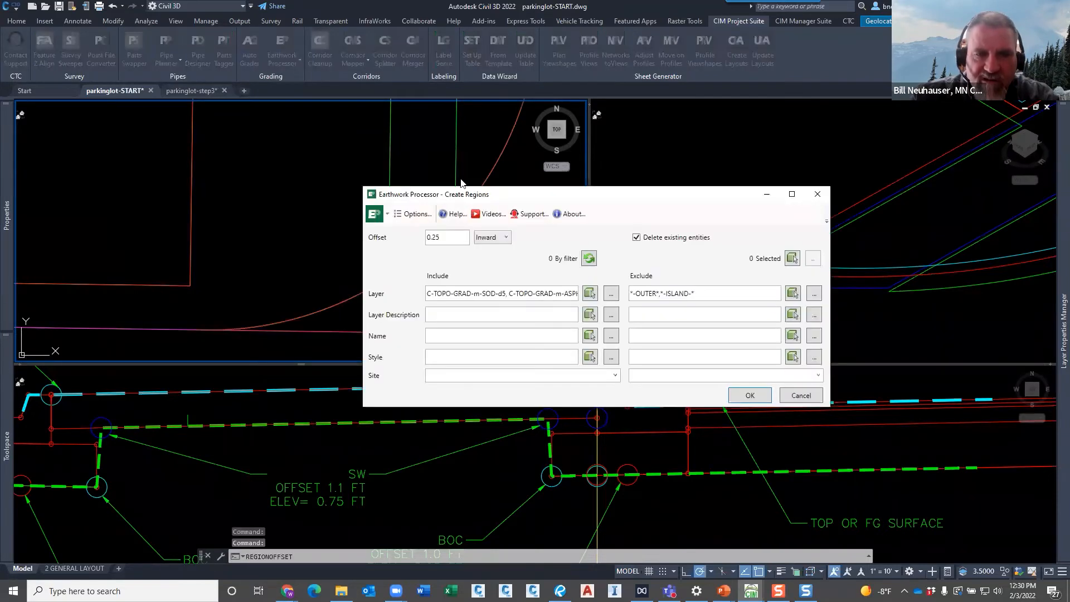
pyautogui.moveTo(544, 196); pyautogui.dragTo(394, 157)
pyautogui.moveTo(404, 255); pyautogui.dragTo(228, 226)
pyautogui.press('Delete')
pyautogui.press('Delete')
pyautogui.press('Delete')
pyautogui.press('Delete')
pyautogui.press('Delete')
pyautogui.press('Delete')
pyautogui.press('Delete')
pyautogui.press('Delete')
pyautogui.press('Delete')
pyautogui.press('Delete')
pyautogui.press('Delete')
pyautogui.press('Delete')
pyautogui.press('Delete')
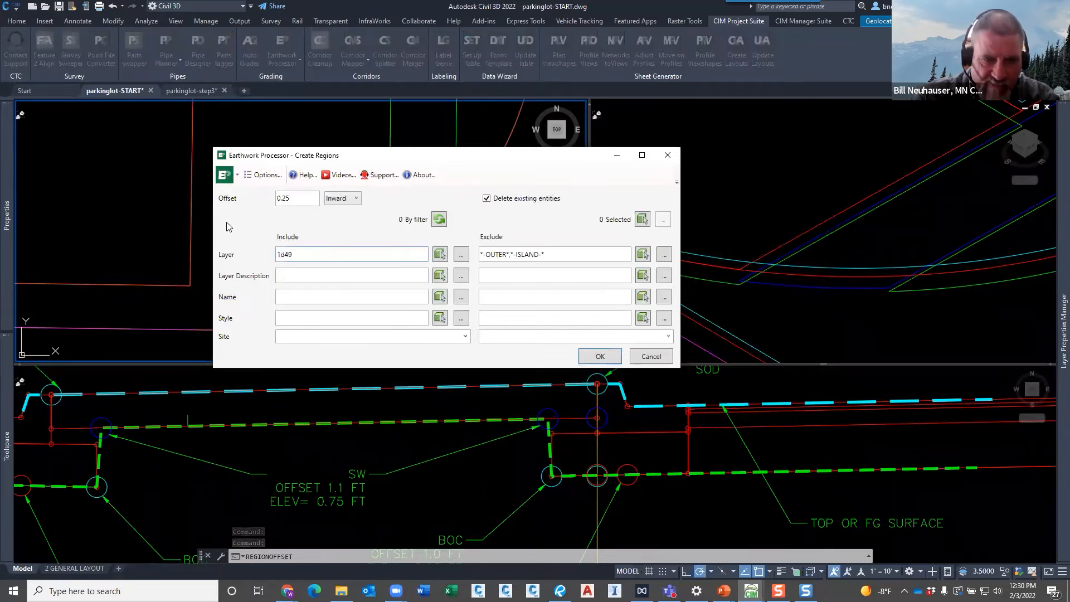
pyautogui.moveTo(549, 254); pyautogui.dragTo(472, 255)
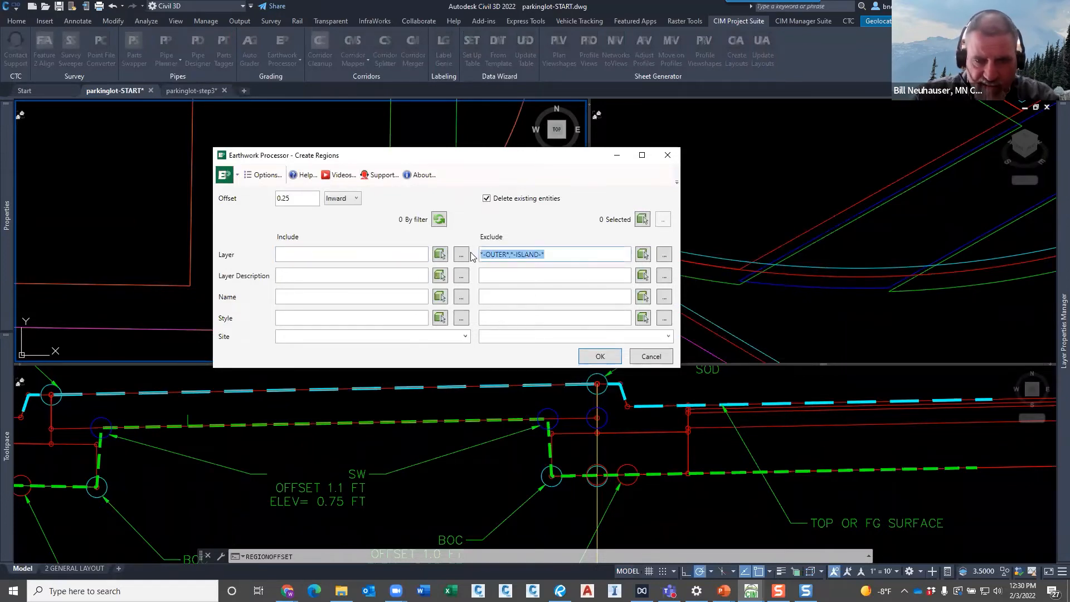
pyautogui.press('Delete')
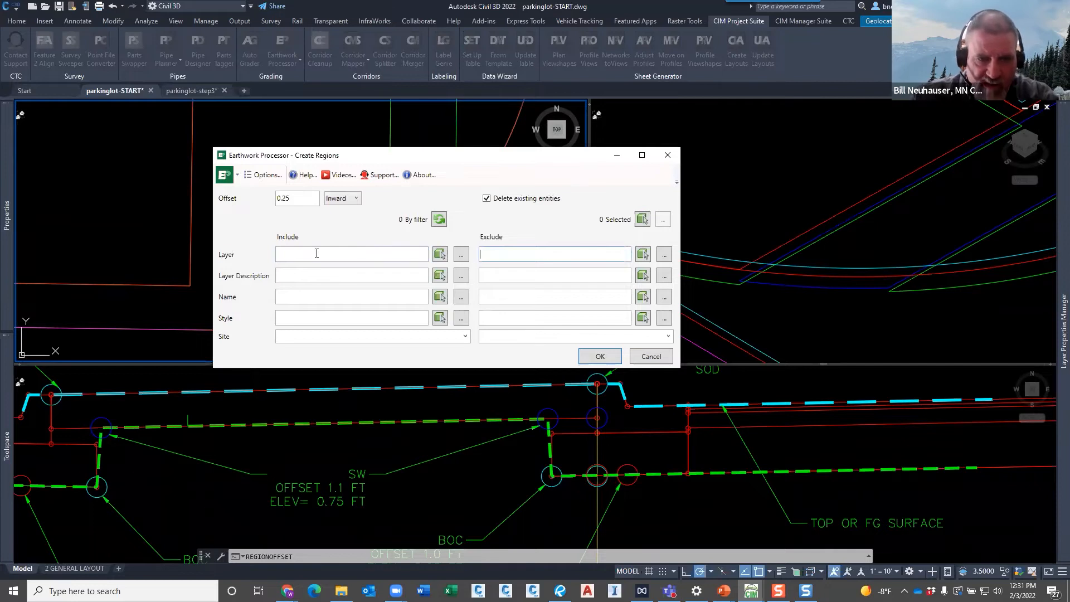
# - Include the C-TOPO-GRAD-m-SOD-d5 INNER layer by picking its polyline at the driveway corner, and set the offset to 1.1
pyautogui.click(317, 253)
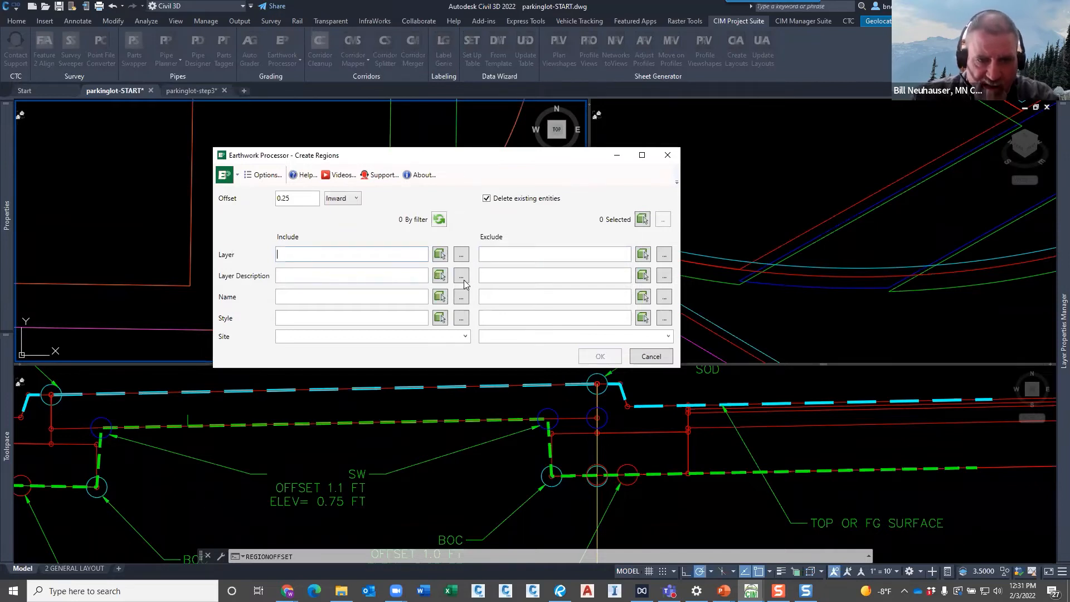
pyautogui.click(439, 255)
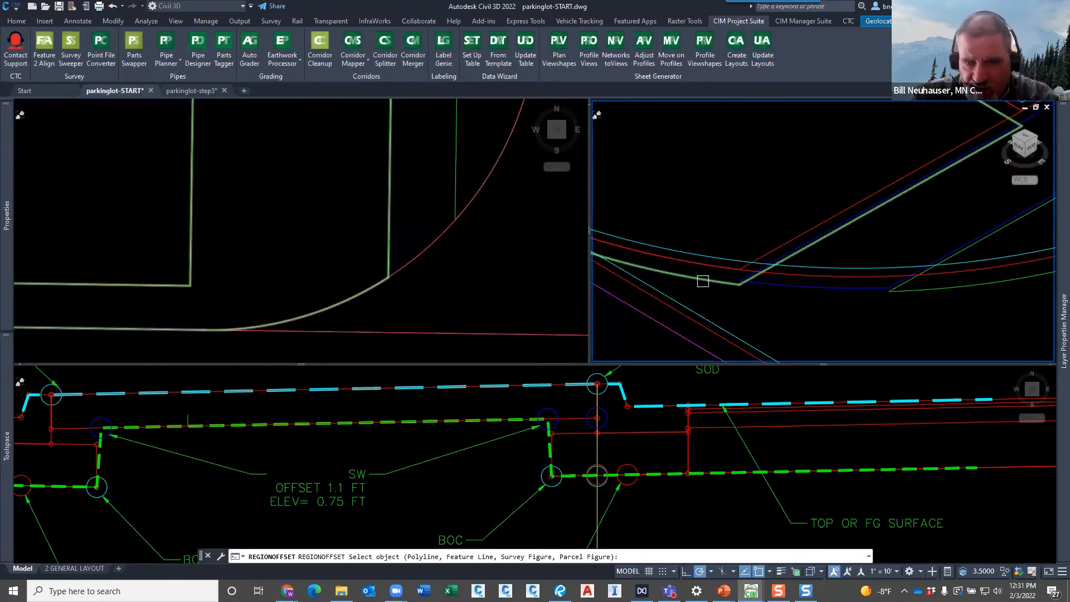
pyautogui.click(702, 282)
pyautogui.moveTo(388, 253); pyautogui.dragTo(262, 259)
pyautogui.click(277, 199)
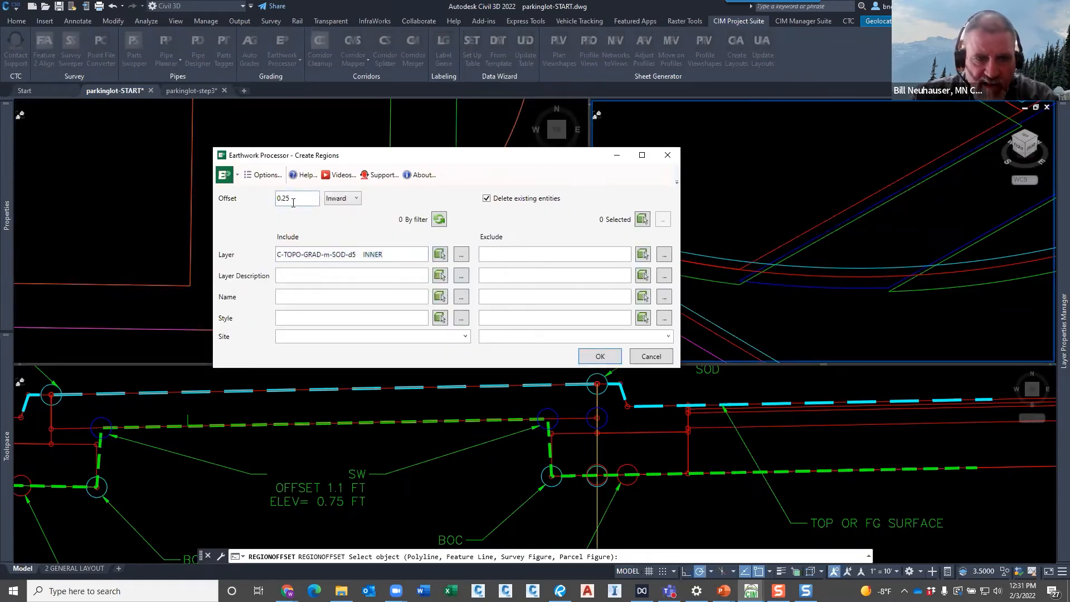
pyautogui.doubleClick(279, 199)
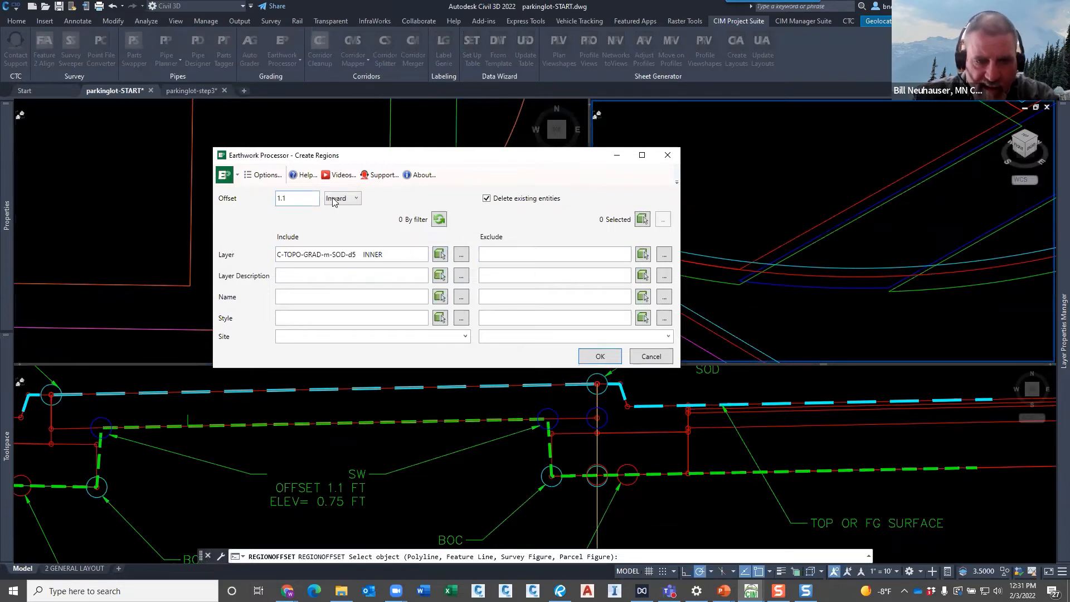
# - Refresh the objects matched by the layer filter, accept omitting open ones, and run the inward sod region offset
pyautogui.click(439, 219)
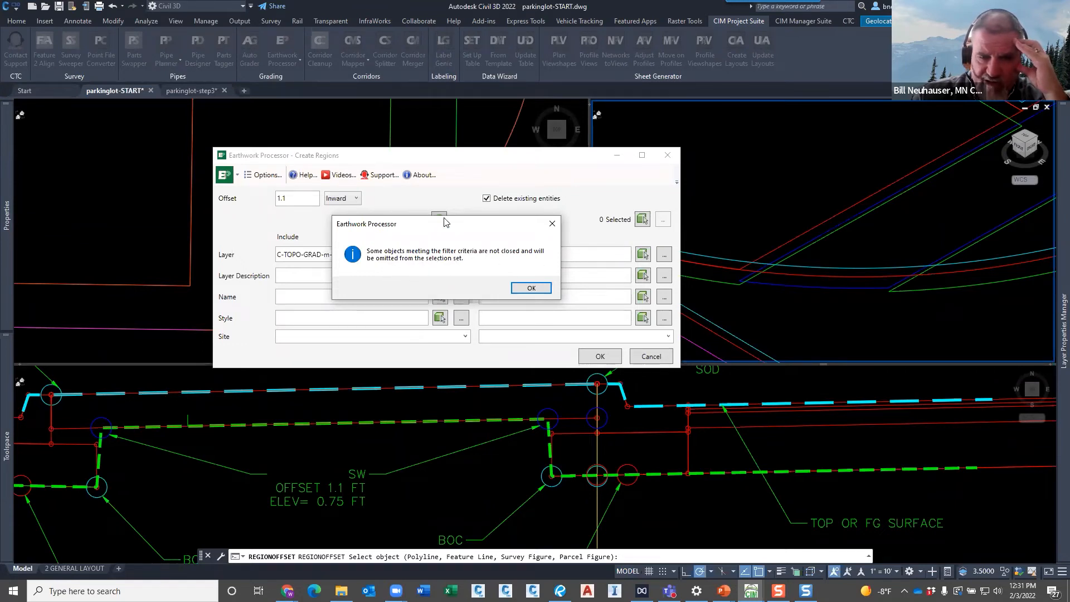
pyautogui.moveTo(446, 222); pyautogui.dragTo(272, 166)
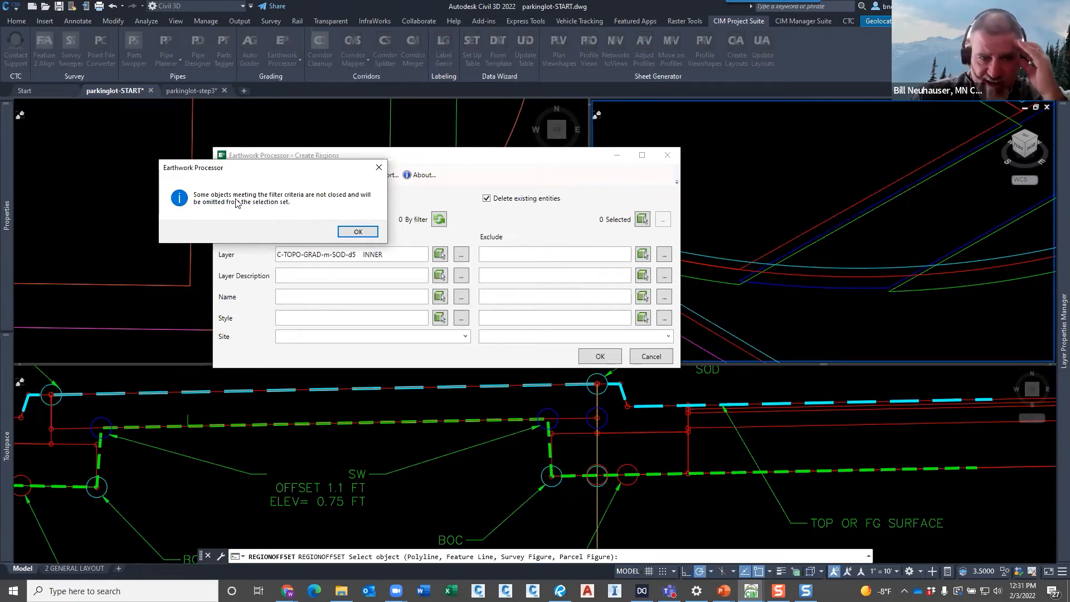
pyautogui.click(356, 232)
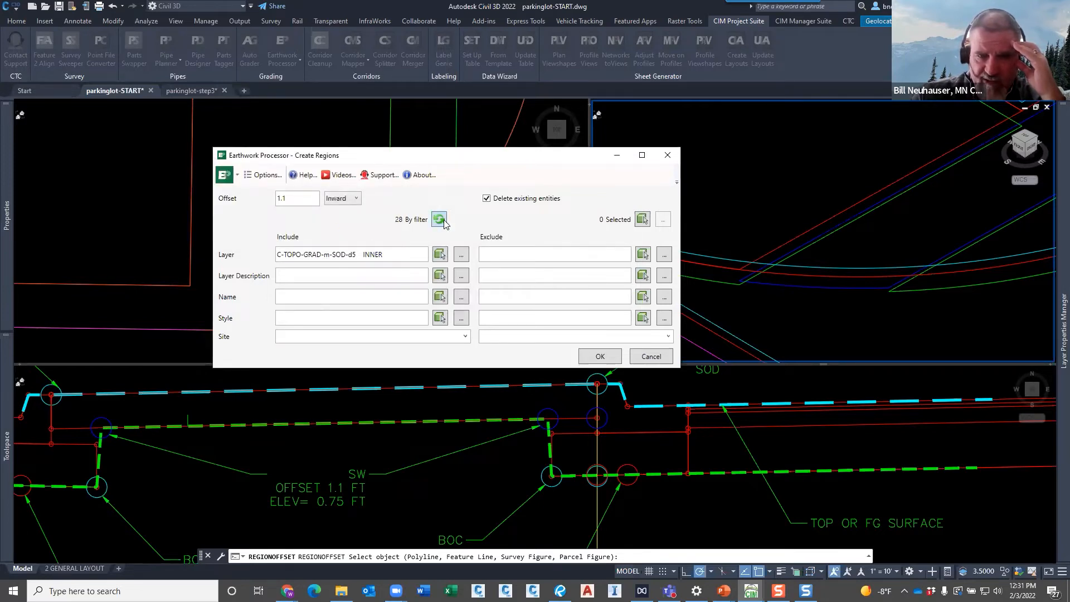
pyautogui.click(600, 356)
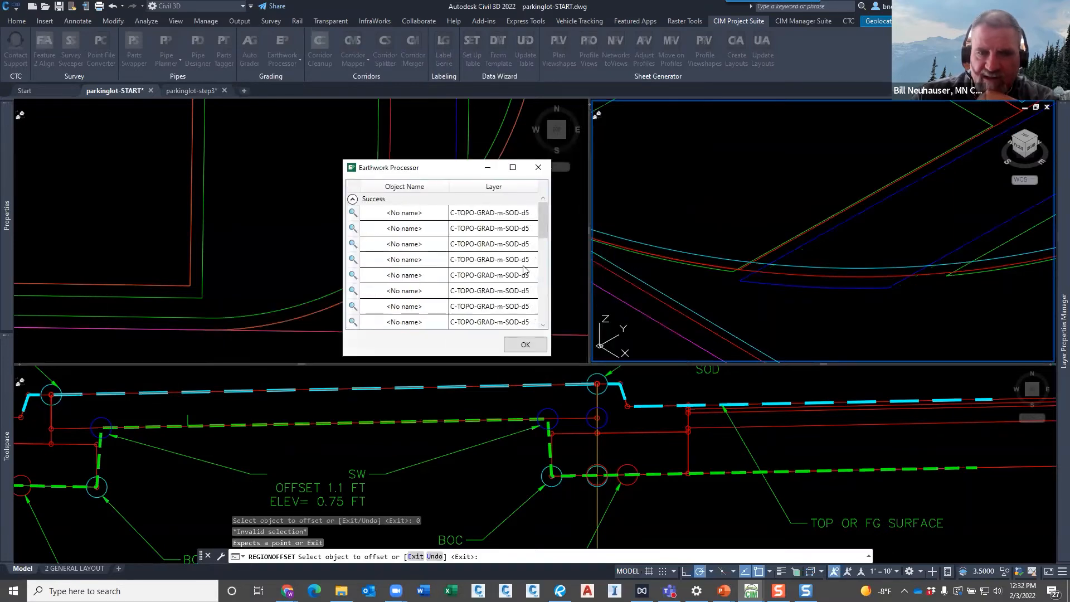
# - Enlarge the offset results window, move it clear of the drawing, and review the listed objects
pyautogui.moveTo(438, 166); pyautogui.dragTo(344, 152)
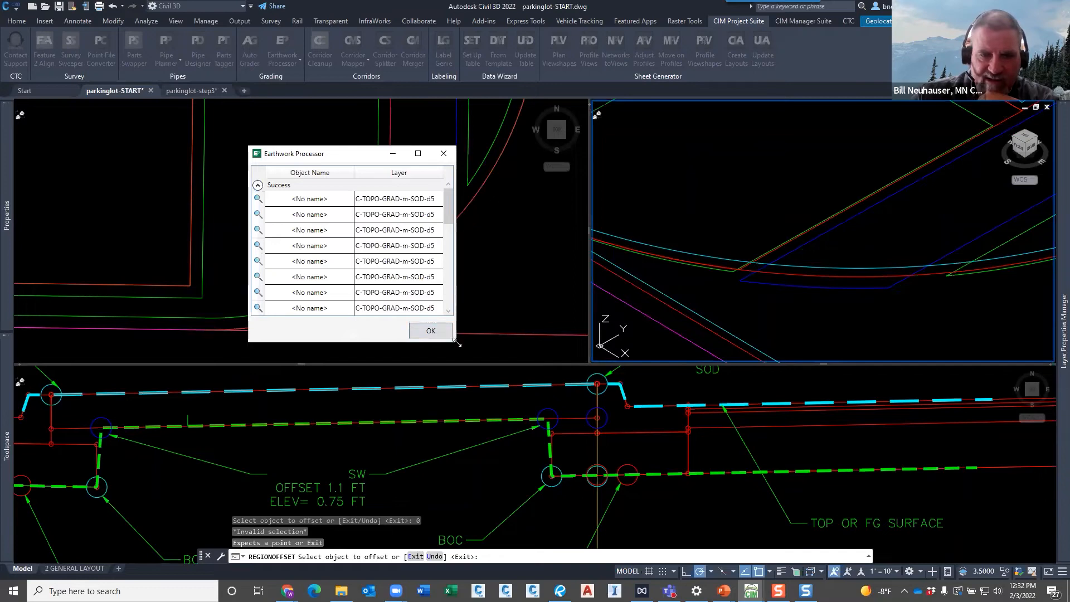
pyautogui.moveTo(455, 342); pyautogui.dragTo(683, 456)
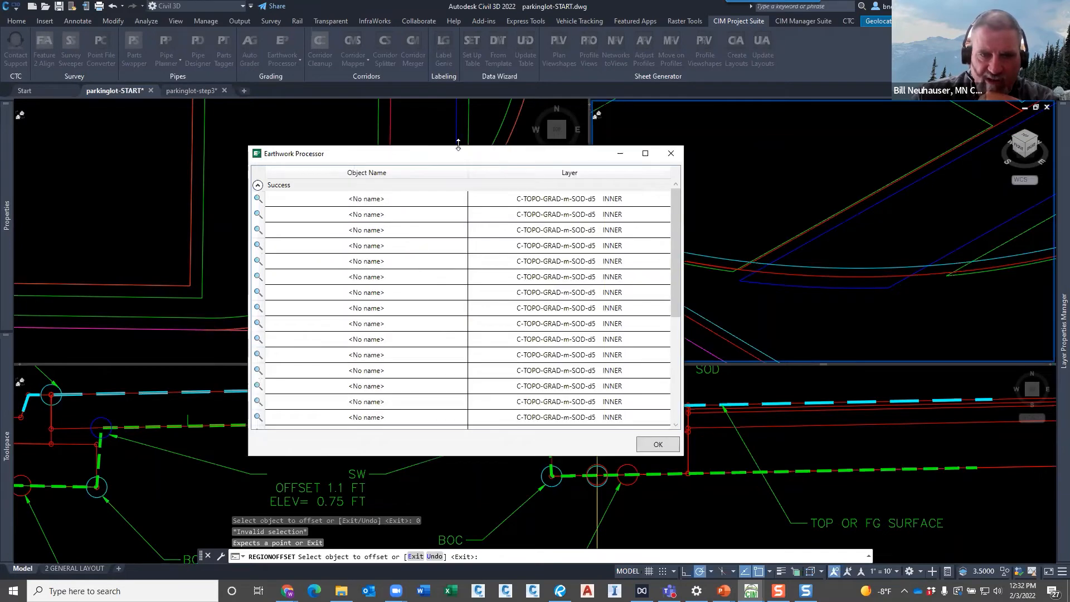
pyautogui.moveTo(457, 156); pyautogui.dragTo(289, 121)
pyautogui.scroll(-3, 227, 198)
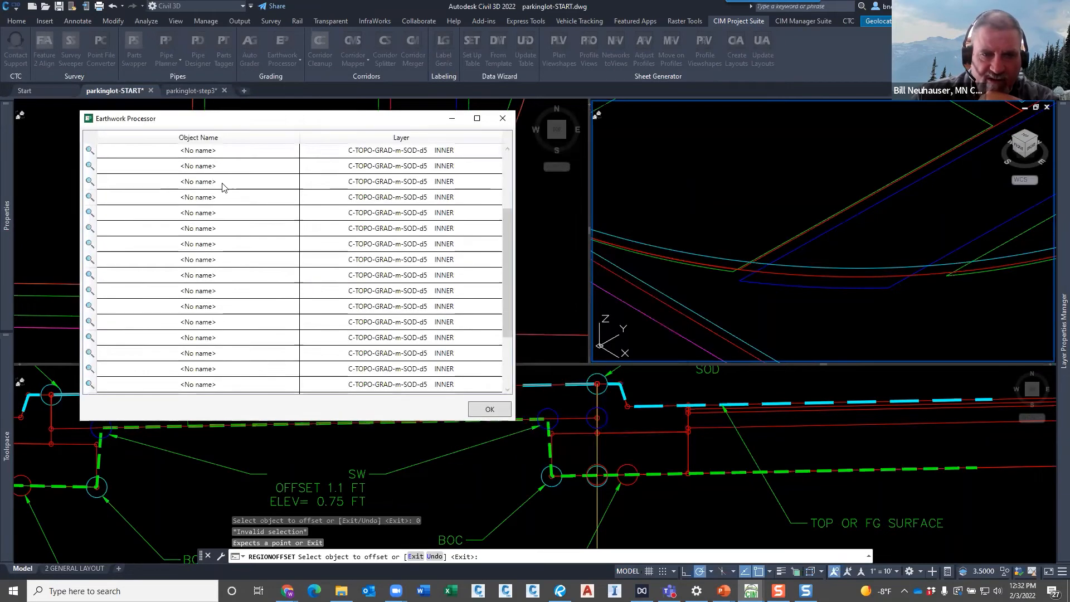
# - Zoom the drawing to several of the successfully offset C-TOPO-GRAD-m-SOD-d5 INNER objects from the top of the results list
pyautogui.scroll(3, 227, 198)
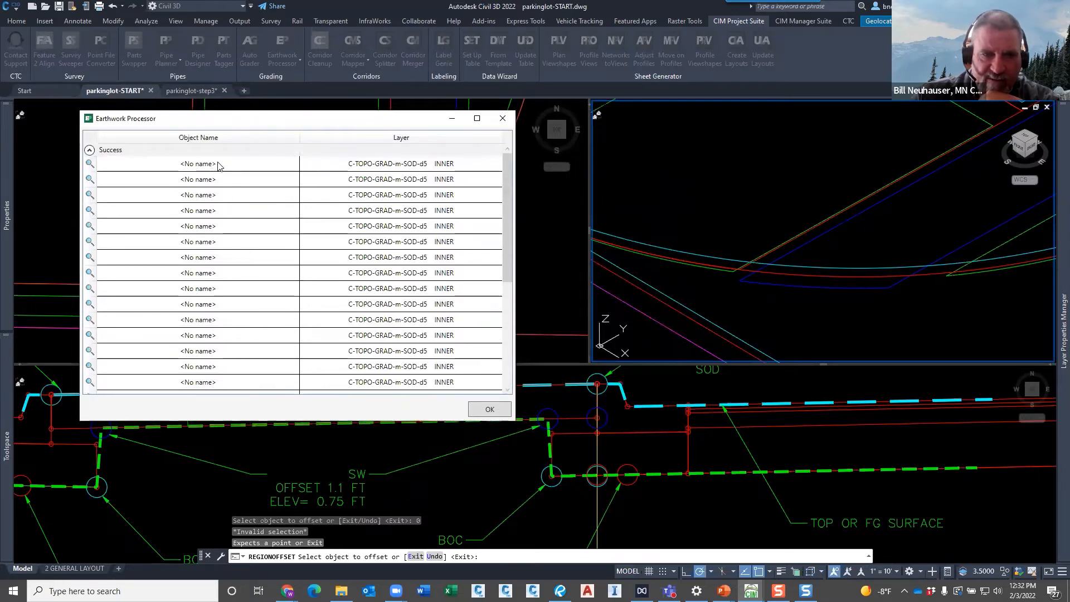
pyautogui.click(90, 165)
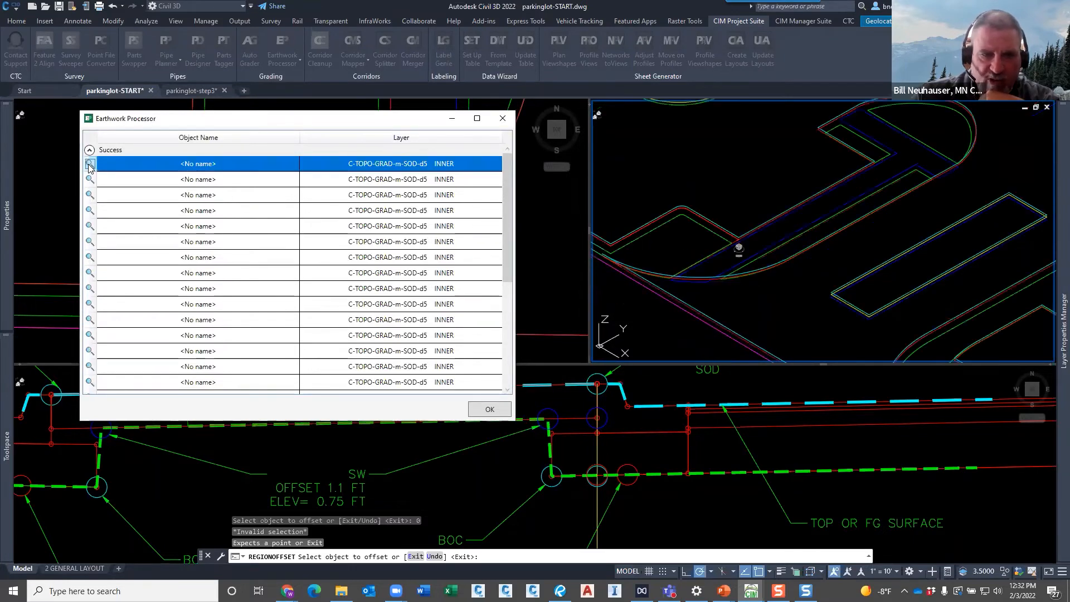
pyautogui.click(90, 179)
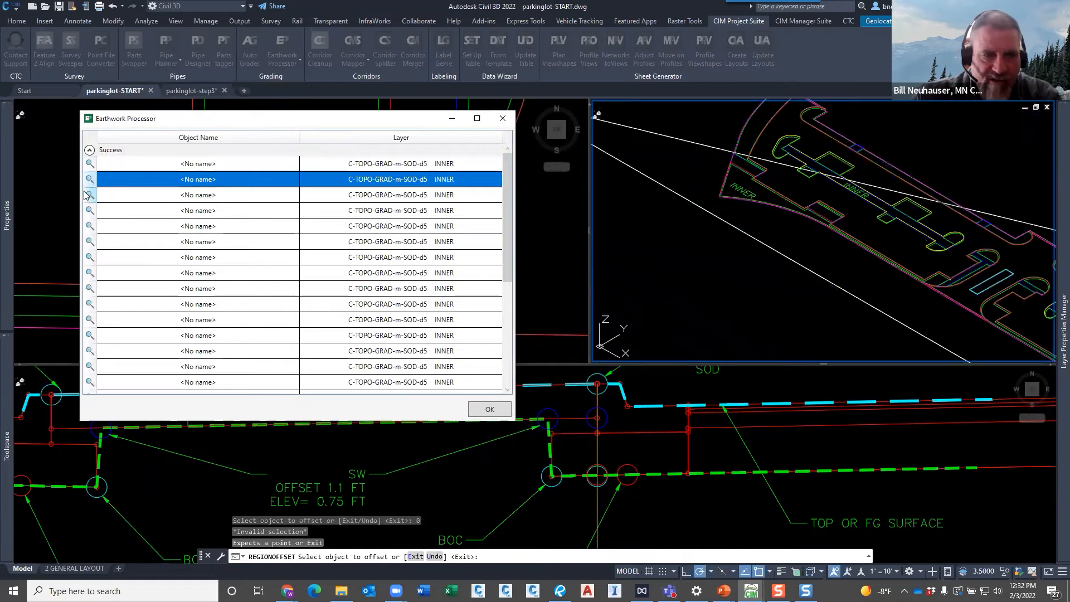
pyautogui.click(90, 196)
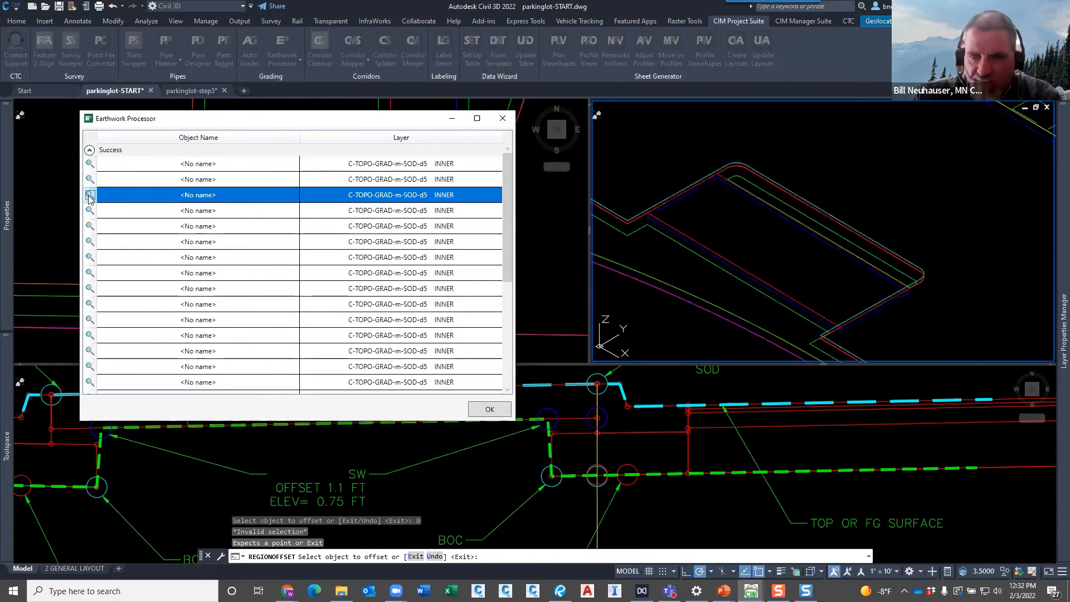
pyautogui.click(90, 226)
pyautogui.click(90, 243)
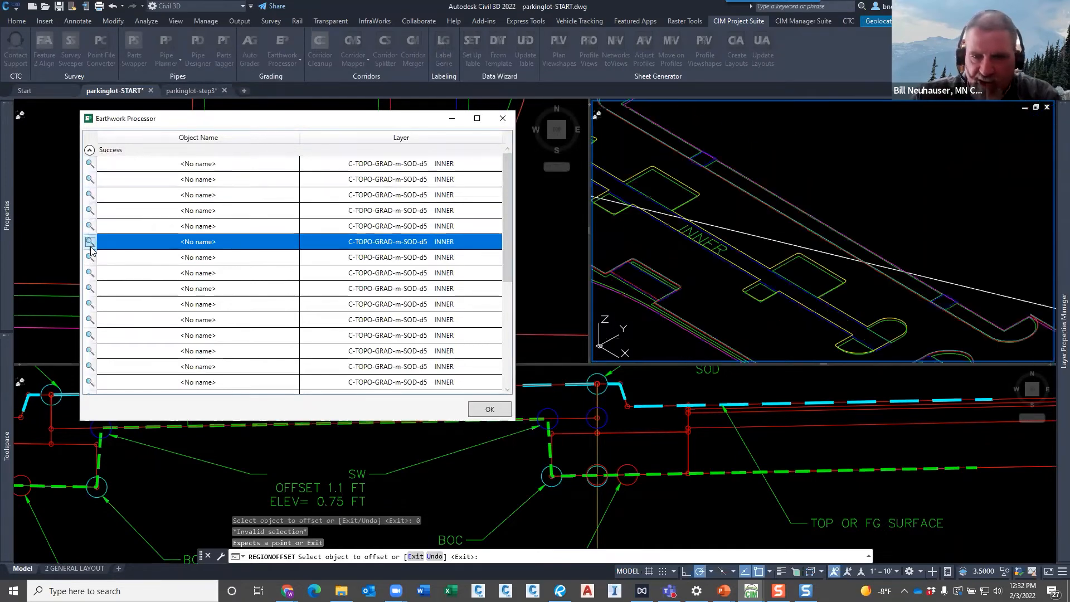
pyautogui.click(90, 258)
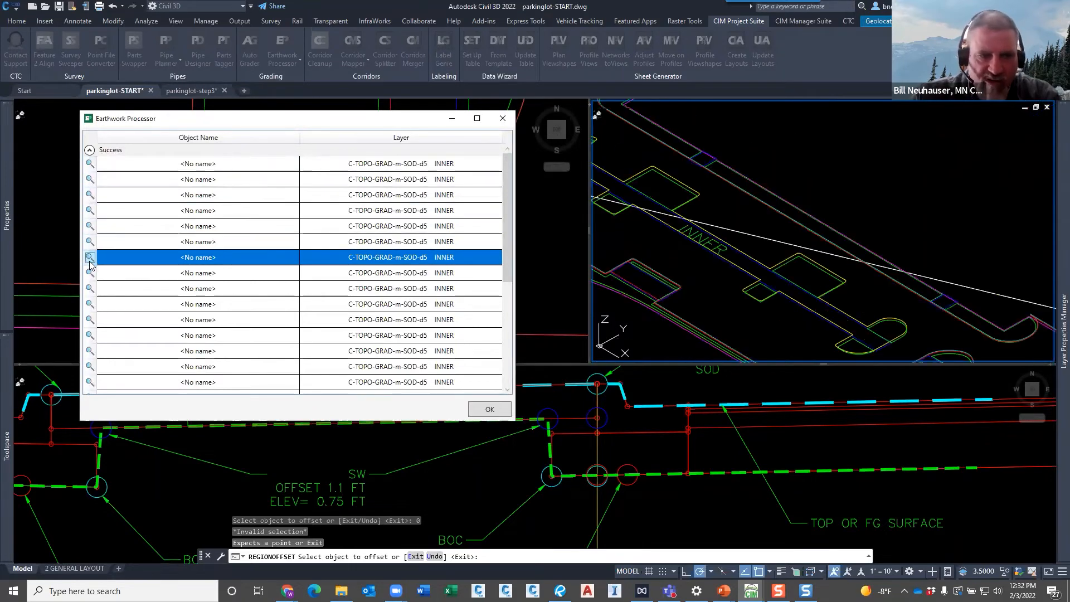
# - Highlight the first two entries in the offset results list and close the results to finish the region offset
pyautogui.click(210, 165)
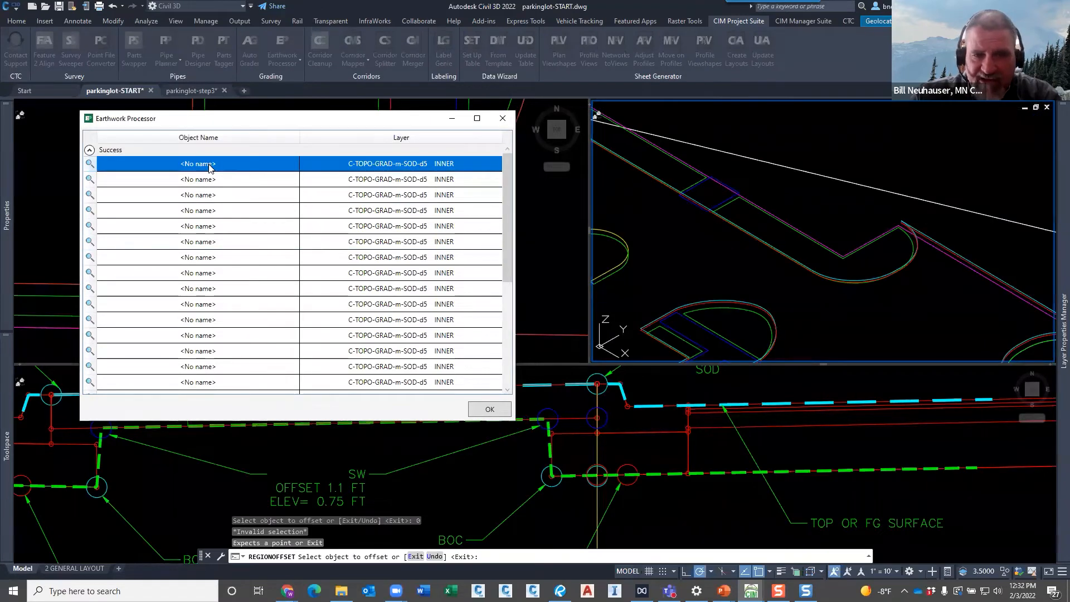
pyautogui.click(209, 180)
pyautogui.click(247, 165)
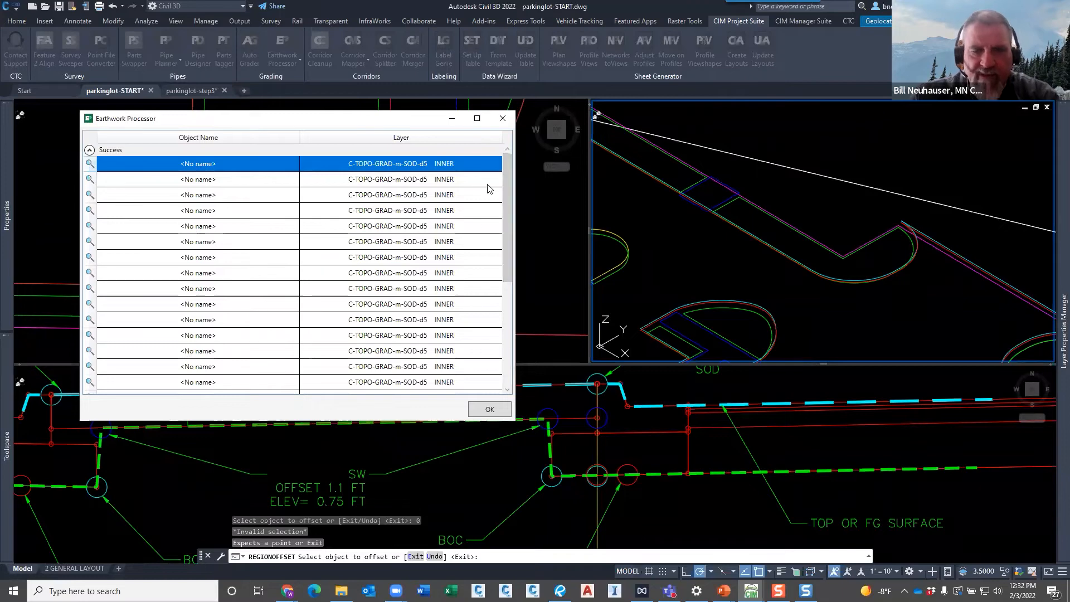
pyautogui.moveTo(507, 181); pyautogui.dragTo(508, 149)
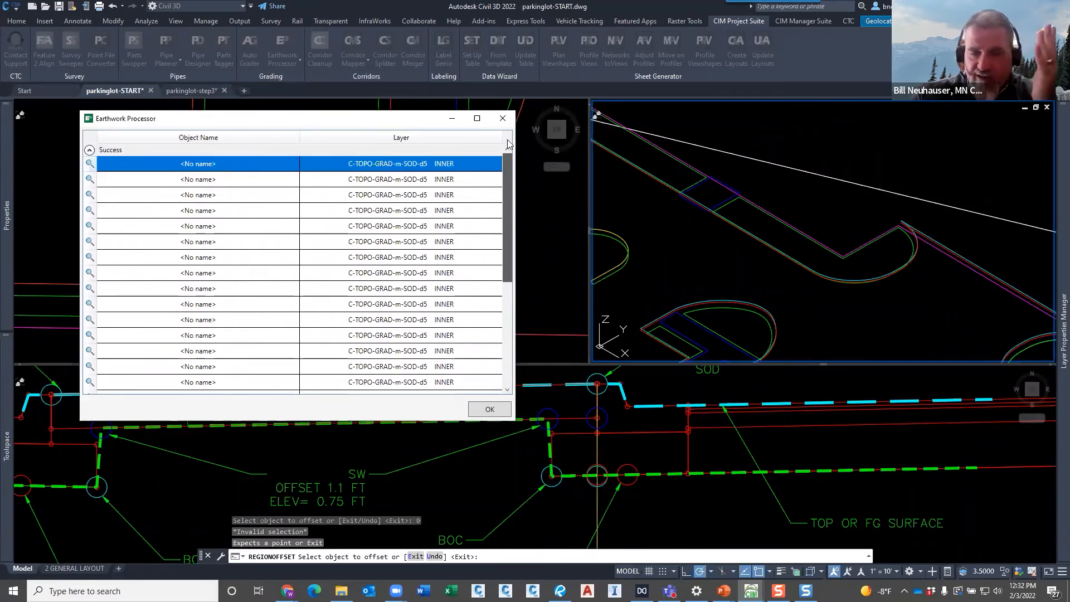
pyautogui.click(488, 409)
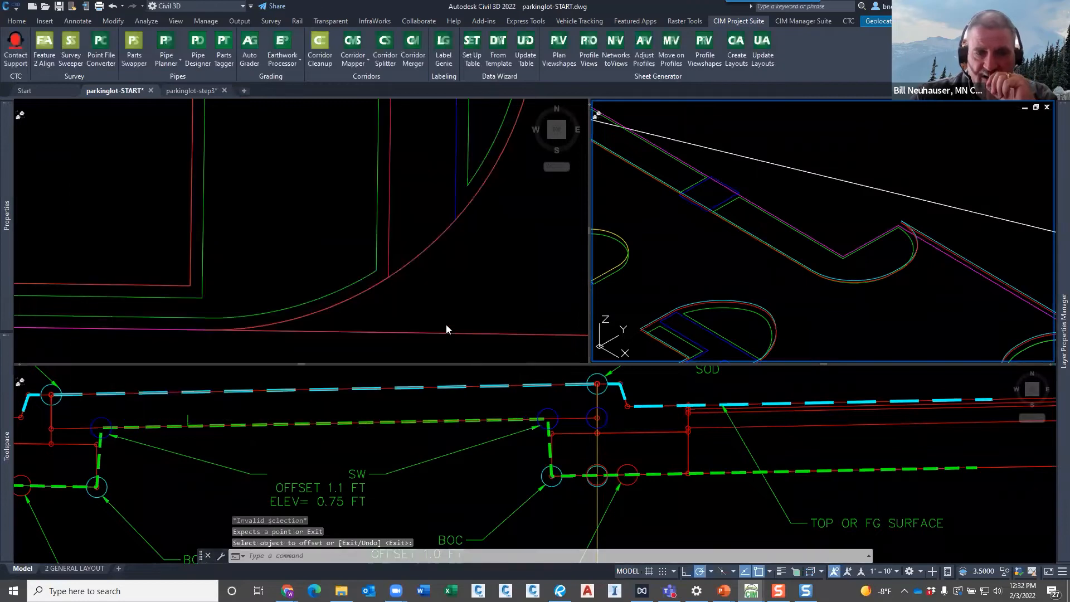
# - Select the offset sod polyline at the driveway corner, extend the selection to all similar polylines for checking, and clear the selection
pyautogui.click(446, 270)
pyautogui.press('Escape')
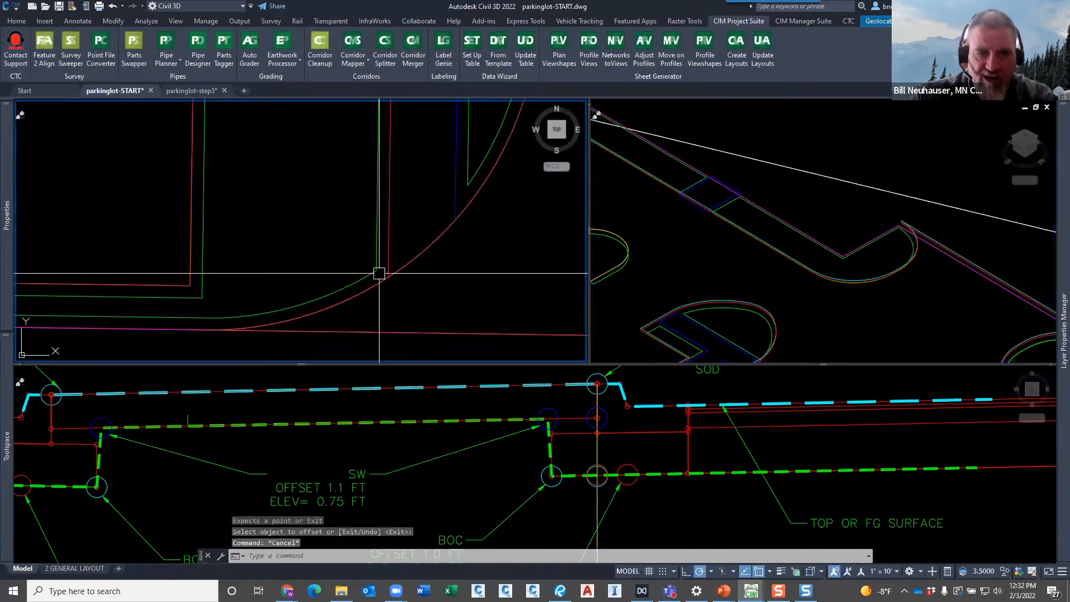
pyautogui.click(370, 272)
pyautogui.scroll(-5, 337, 258)
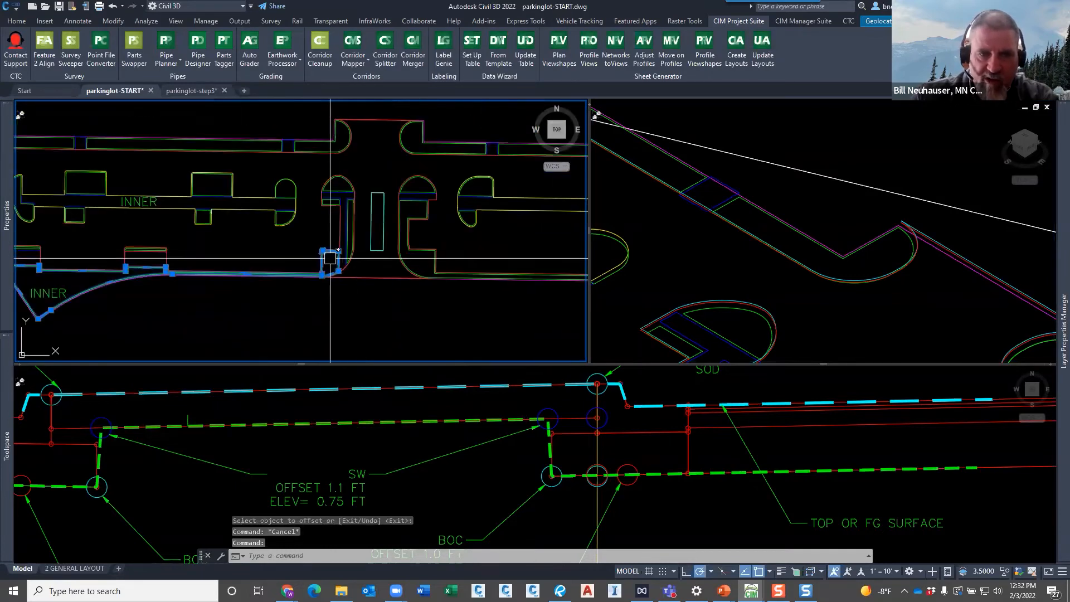
pyautogui.scroll(8, 329, 261)
pyautogui.rightClick(381, 251)
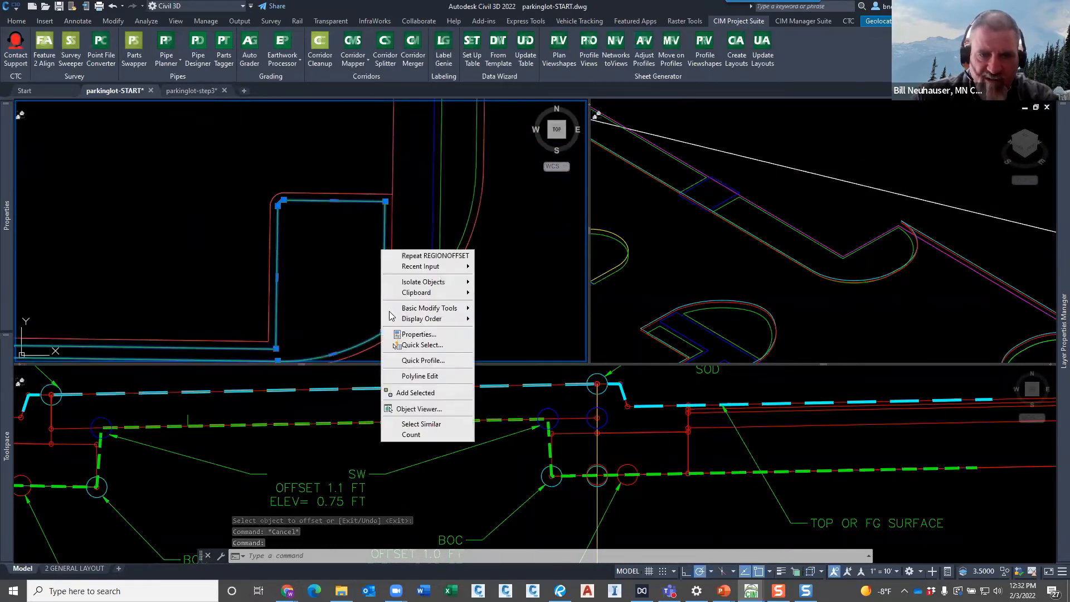
pyautogui.click(421, 423)
pyautogui.scroll(-5, 346, 251)
pyautogui.scroll(-5, 329, 227)
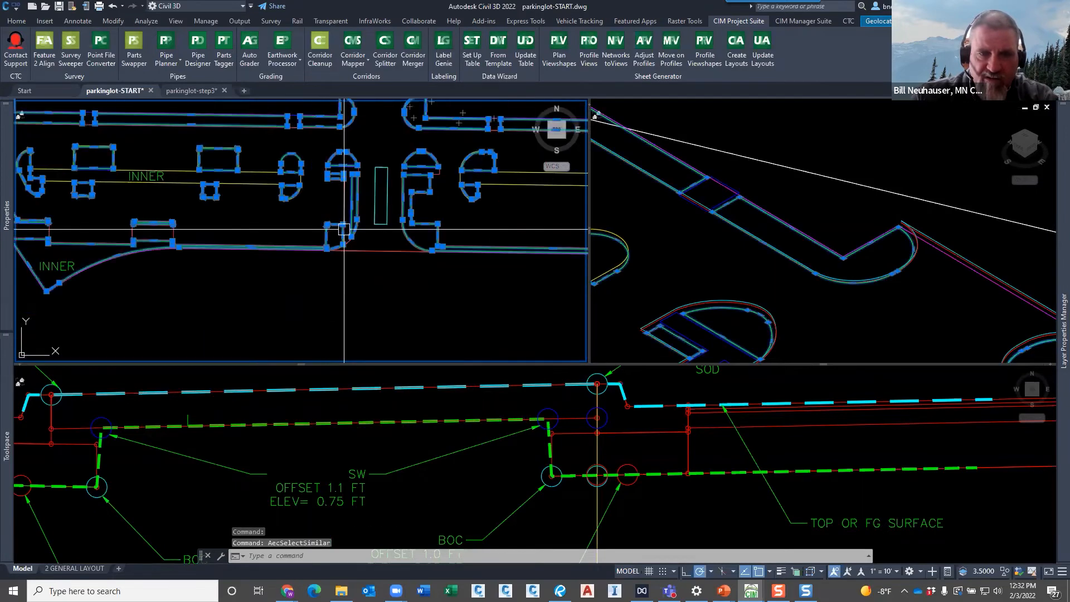
pyautogui.scroll(2, 328, 242)
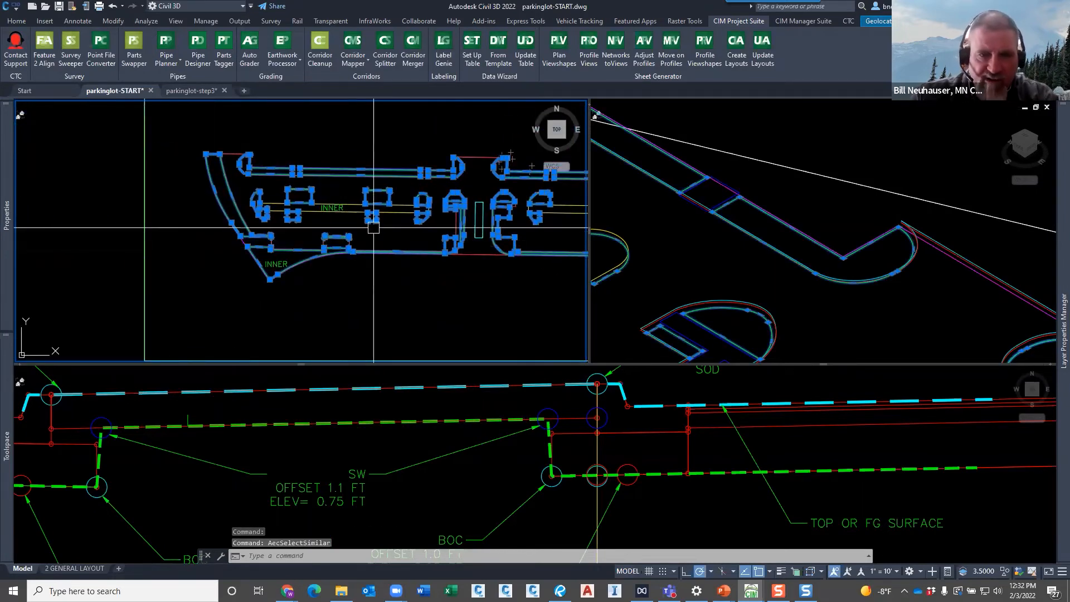
pyautogui.scroll(8, 332, 239)
pyautogui.press('Escape')
# - Examine the gaps between the offset sod lines and the curb and sidewalk edges at the islands around the central driveway
pyautogui.scroll(-5, 393, 206)
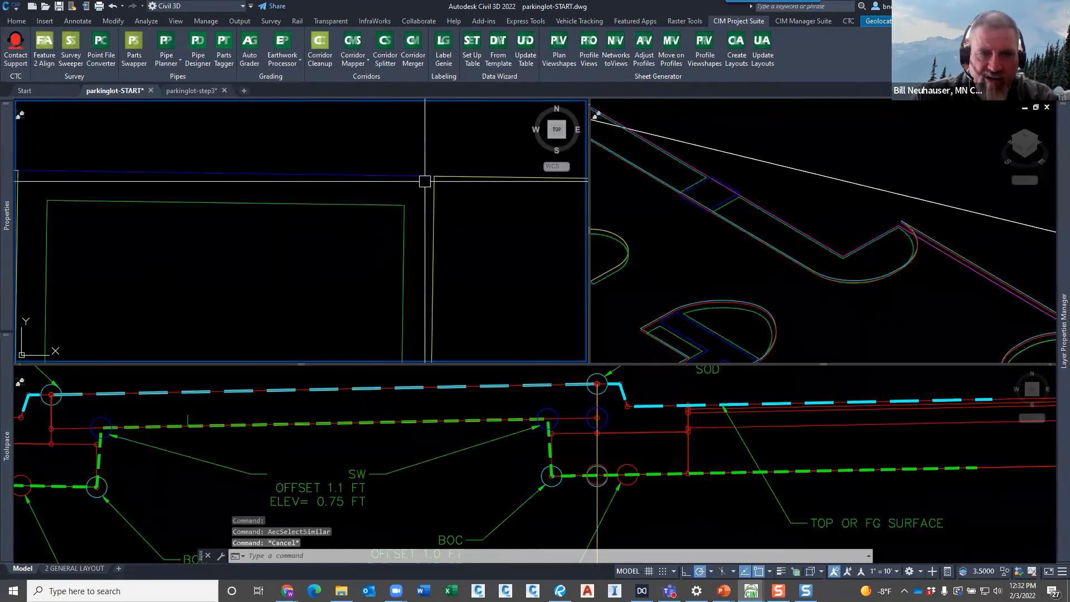
pyautogui.moveTo(442, 215); pyautogui.dragTo(239, 203, button='middle')
pyautogui.scroll(6, 372, 172)
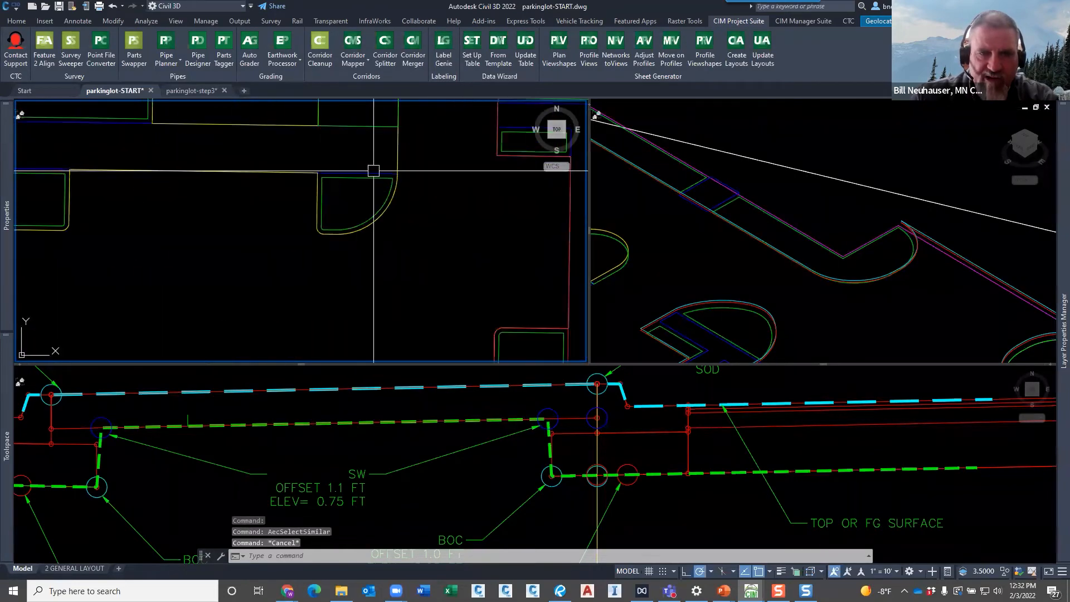
pyautogui.scroll(-6, 406, 180)
pyautogui.moveTo(492, 149); pyautogui.dragTo(352, 215, button='middle')
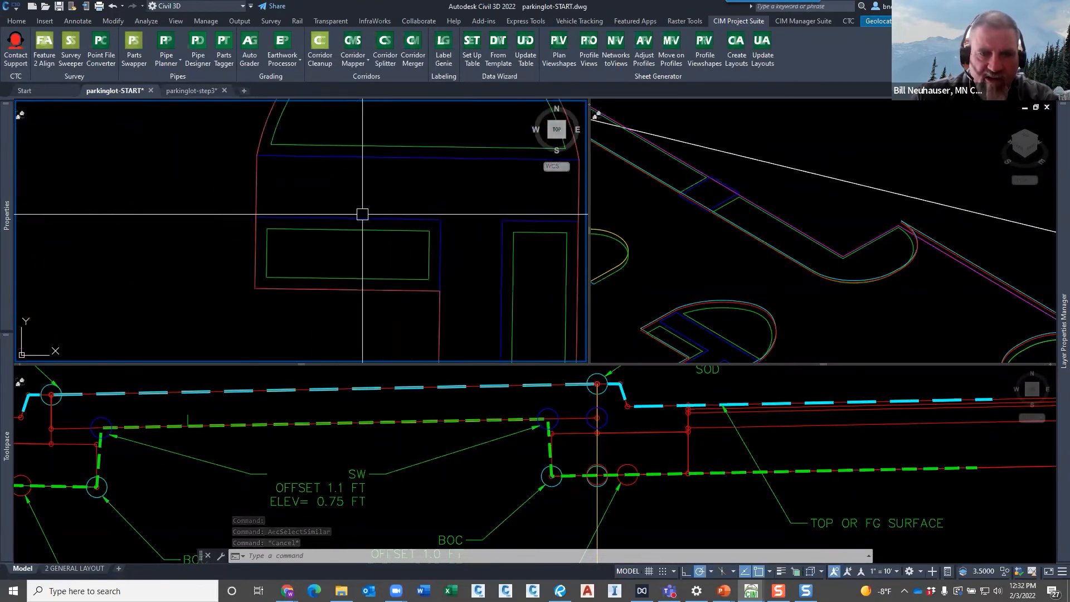
pyautogui.scroll(3, 362, 214)
pyautogui.scroll(-3, 362, 214)
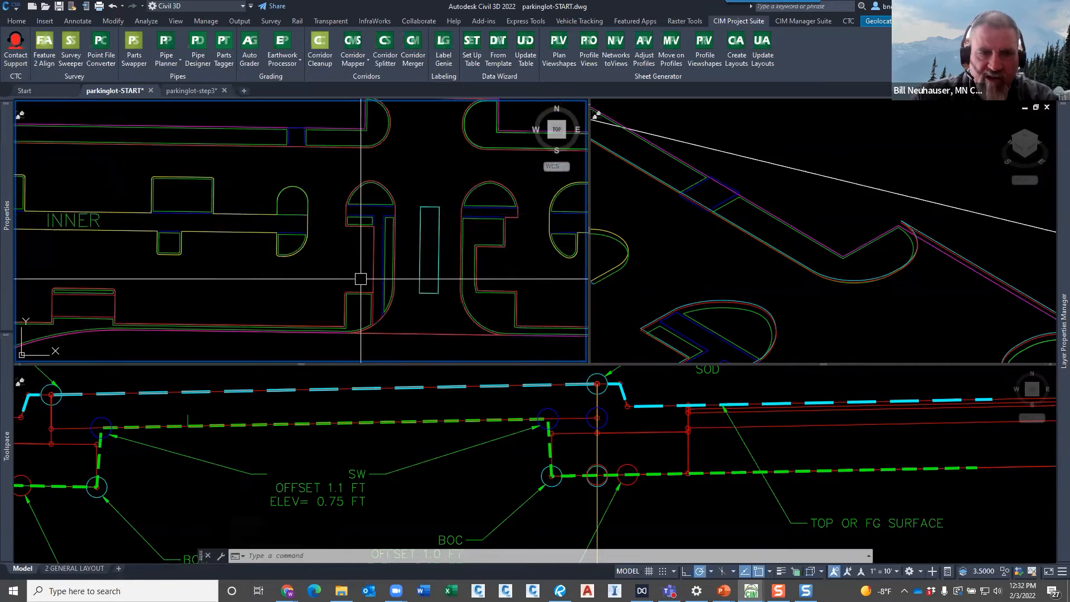
pyautogui.scroll(2, 375, 318)
pyautogui.scroll(3, 346, 156)
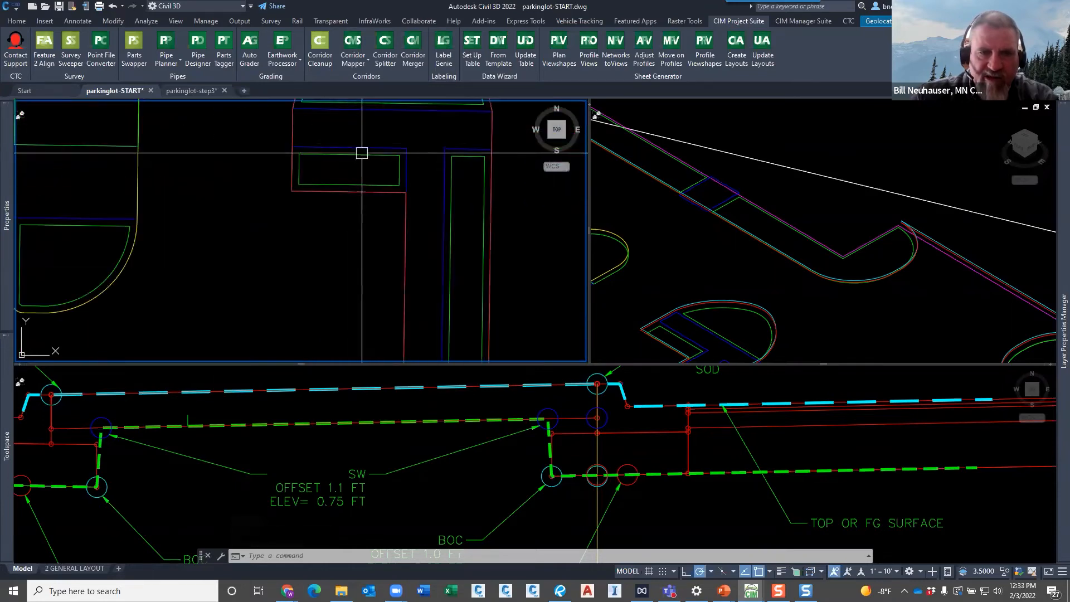
pyautogui.scroll(-3, 367, 193)
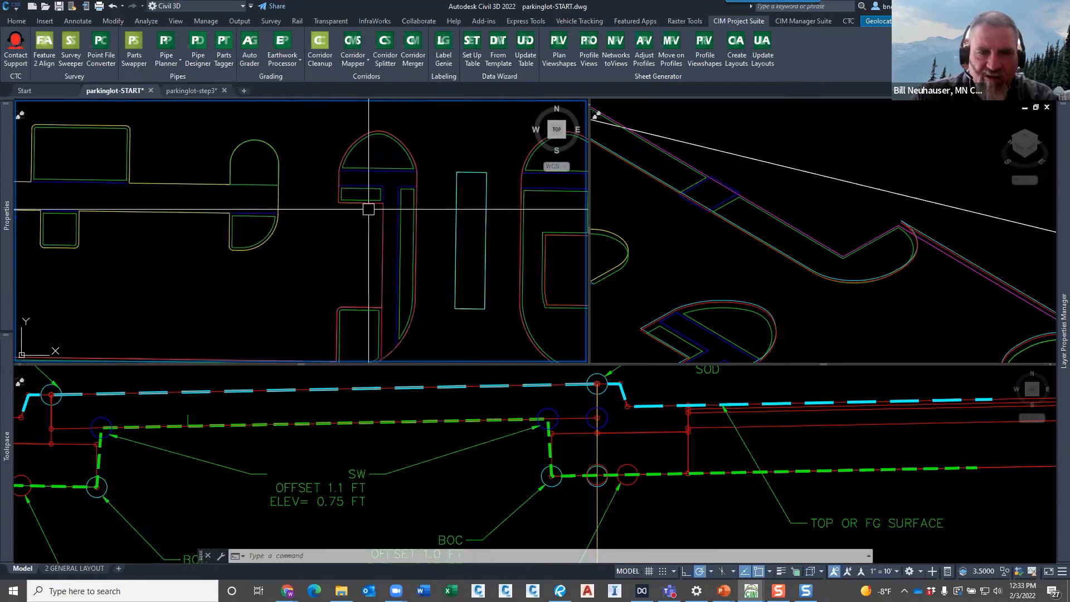
pyautogui.scroll(1, 406, 214)
pyautogui.scroll(3, 405, 214)
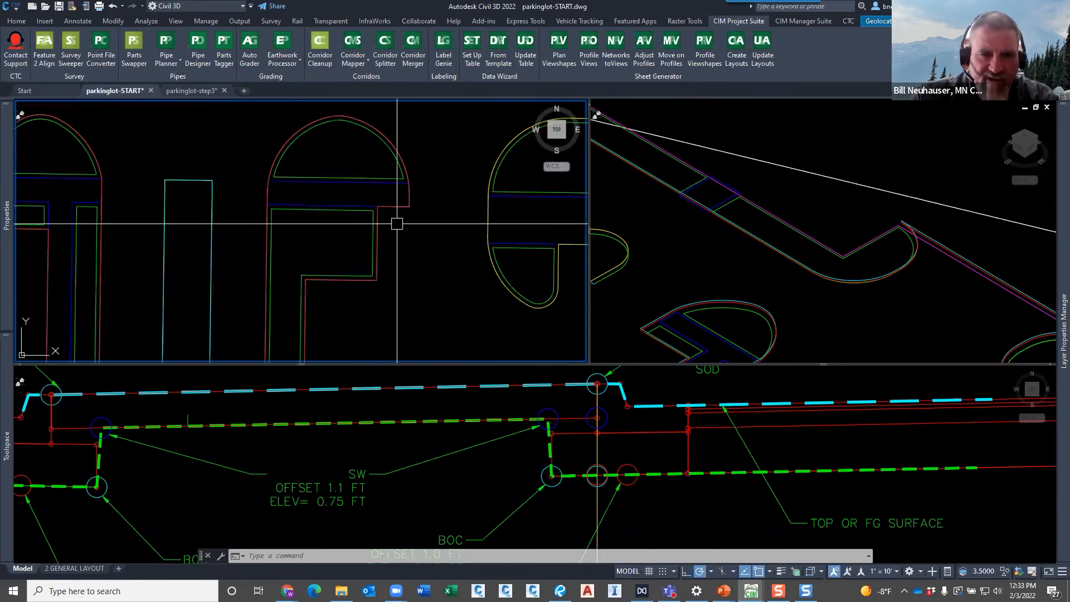
pyautogui.moveTo(318, 253); pyautogui.dragTo(320, 199, button='middle')
pyautogui.scroll(-2, 340, 223)
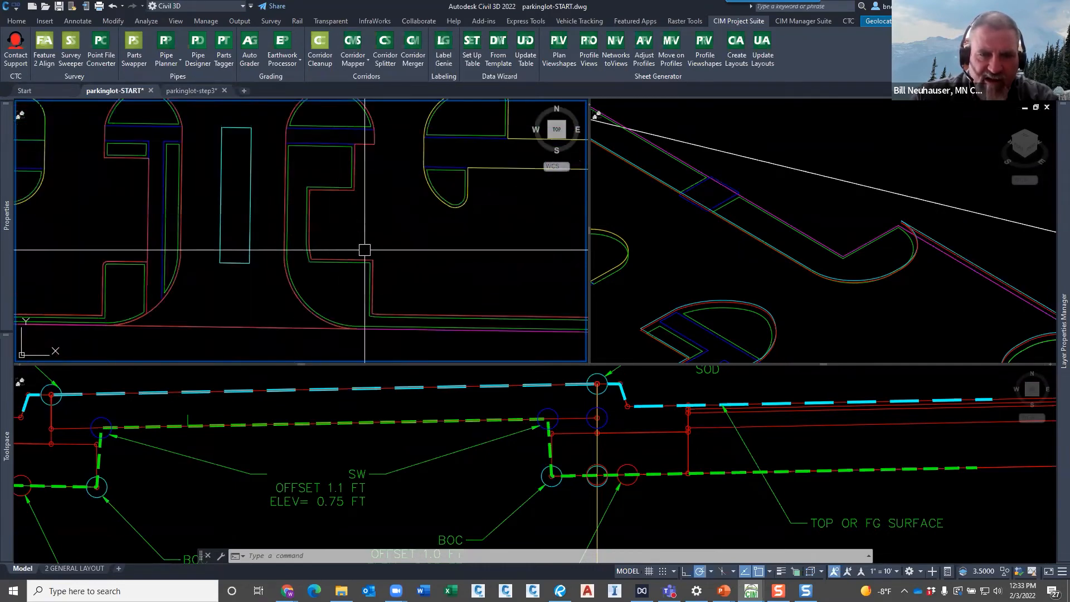
pyautogui.scroll(3, 461, 176)
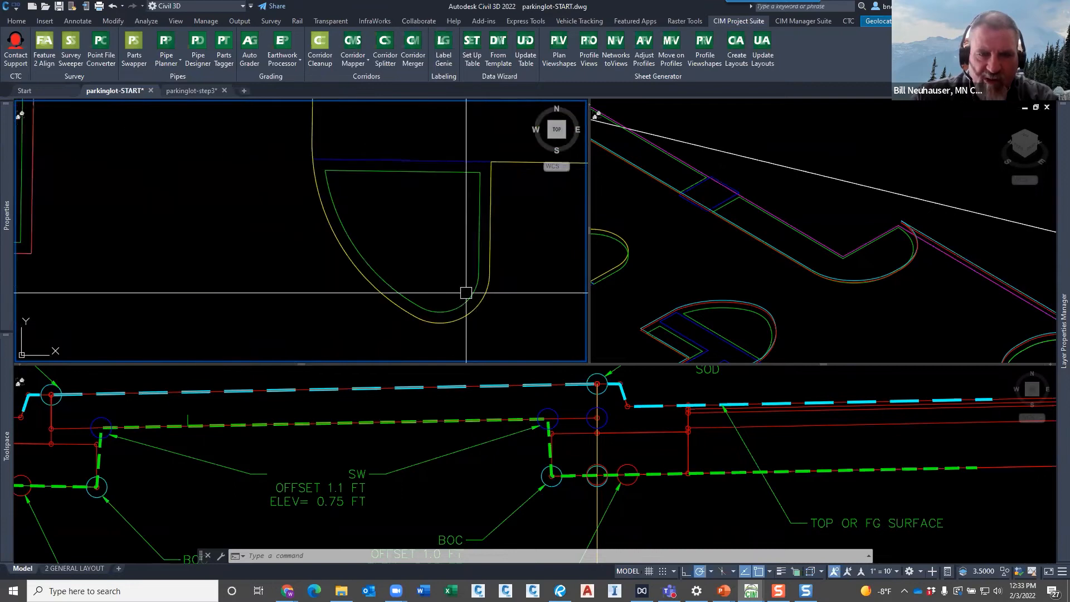
pyautogui.scroll(-4, 373, 188)
pyautogui.scroll(-2, 374, 188)
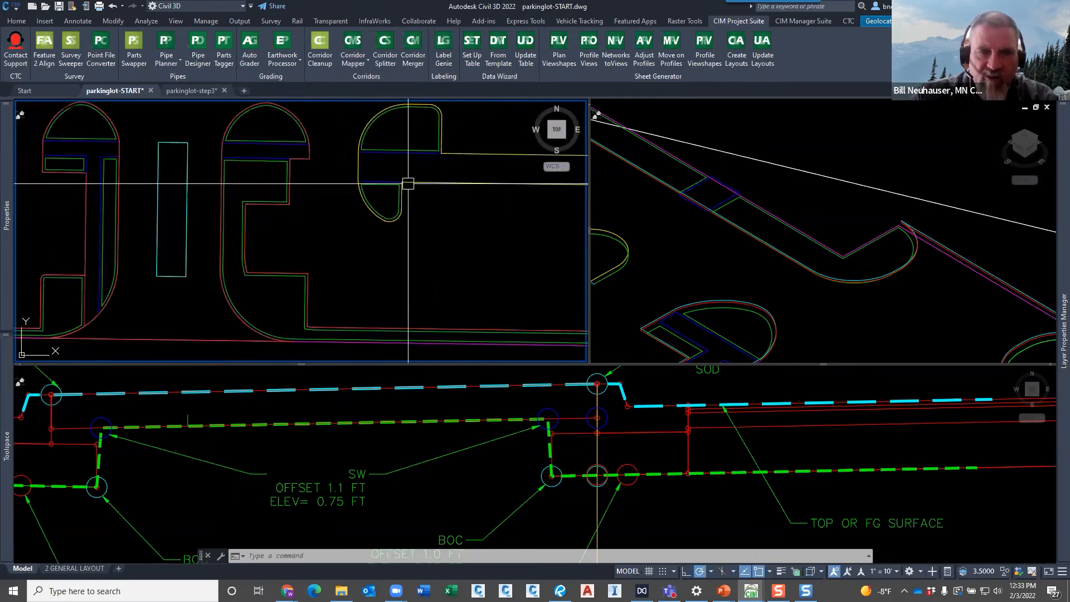
pyautogui.moveTo(406, 169); pyautogui.dragTo(366, 229, button='middle')
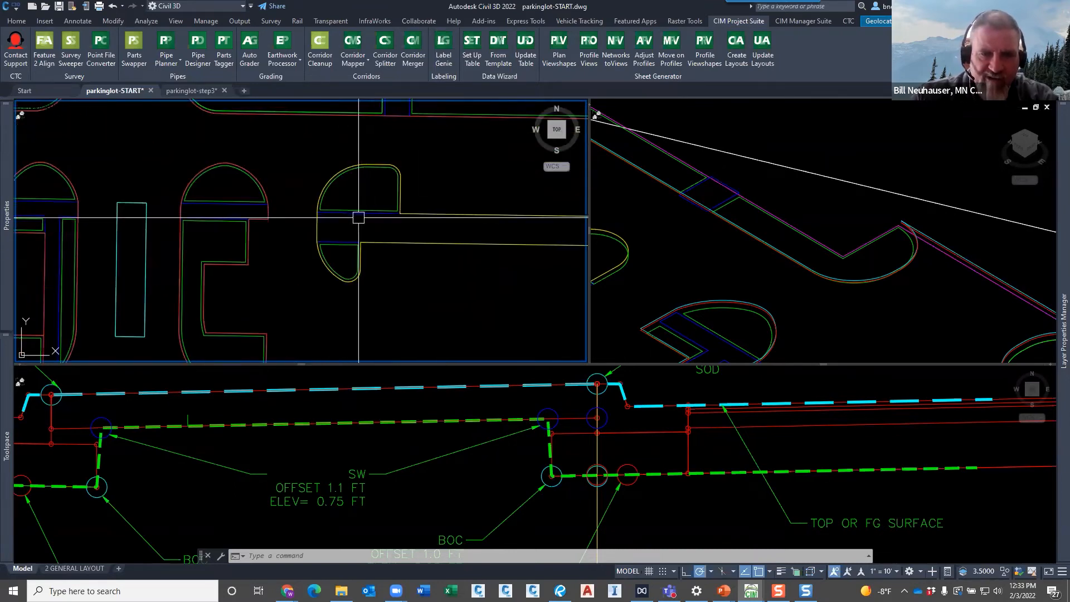
# - Examine the sod offsets at the islands on the parking lot's east end and back at the driveway corner
pyautogui.scroll(-4, 359, 217)
pyautogui.moveTo(436, 249); pyautogui.dragTo(260, 213, button='middle')
pyautogui.moveTo(404, 217); pyautogui.dragTo(271, 234, button='middle')
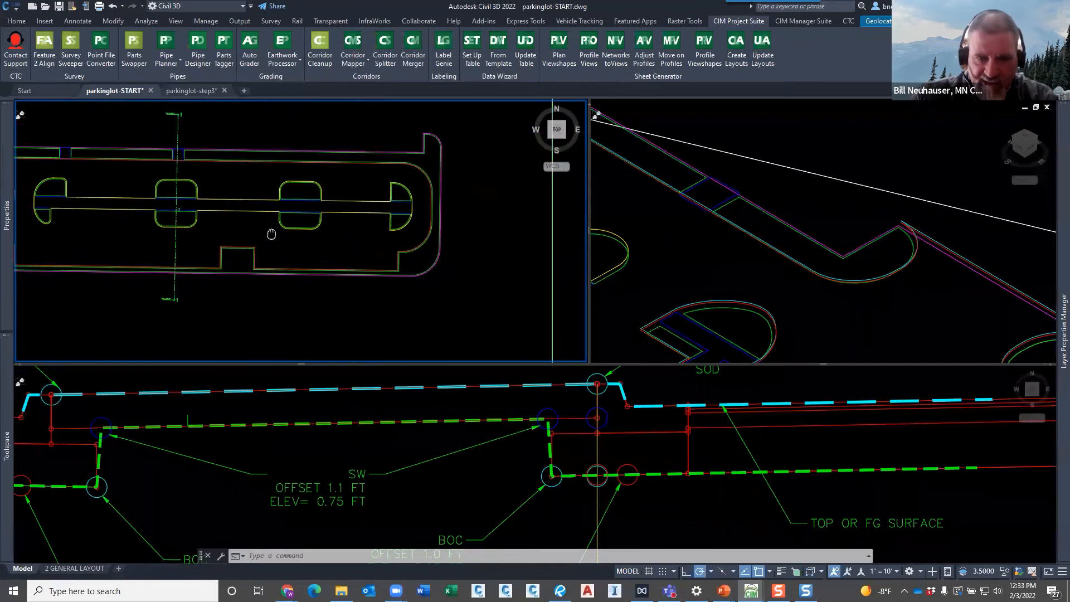
pyautogui.scroll(6, 403, 202)
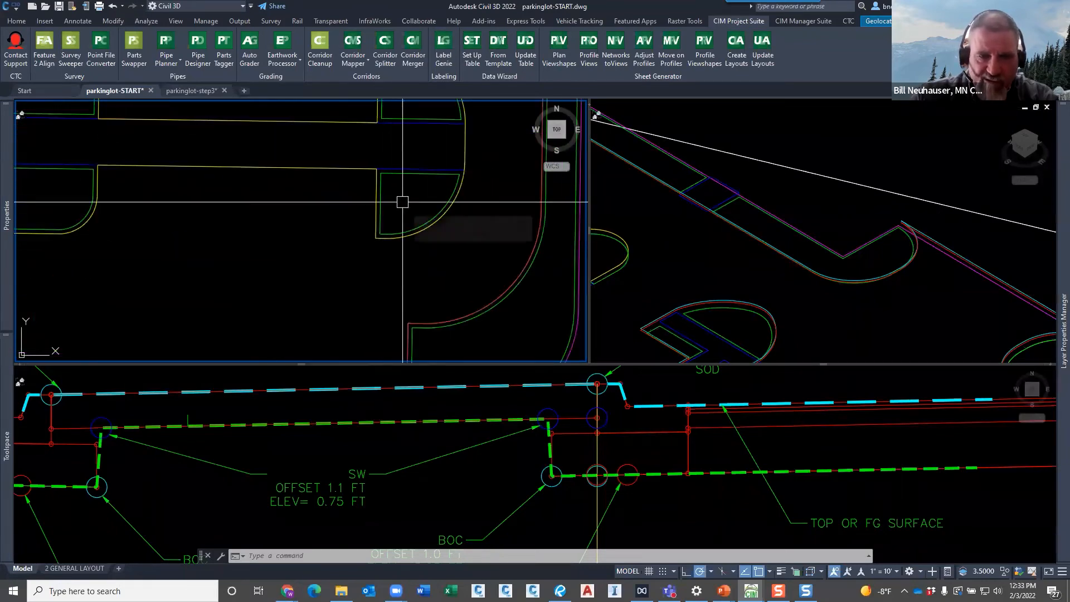
pyautogui.scroll(4, 402, 202)
pyautogui.press('Escape')
pyautogui.press('Escape')
pyautogui.scroll(-10, 370, 232)
pyautogui.moveTo(251, 248); pyautogui.dragTo(365, 243, button='middle')
pyautogui.scroll(10, 372, 238)
pyautogui.scroll(3, 415, 227)
pyautogui.moveTo(440, 234); pyautogui.dragTo(374, 216, button='middle')
pyautogui.scroll(-3, 379, 223)
# - Switch to PowerPoint, end the slide show, and read slides 9 to 11 on the sod, back-of-curb and asphalt offsets
pyautogui.hotkey('alt', 'Tab')
pyautogui.hotkey('alt', 'Tab')
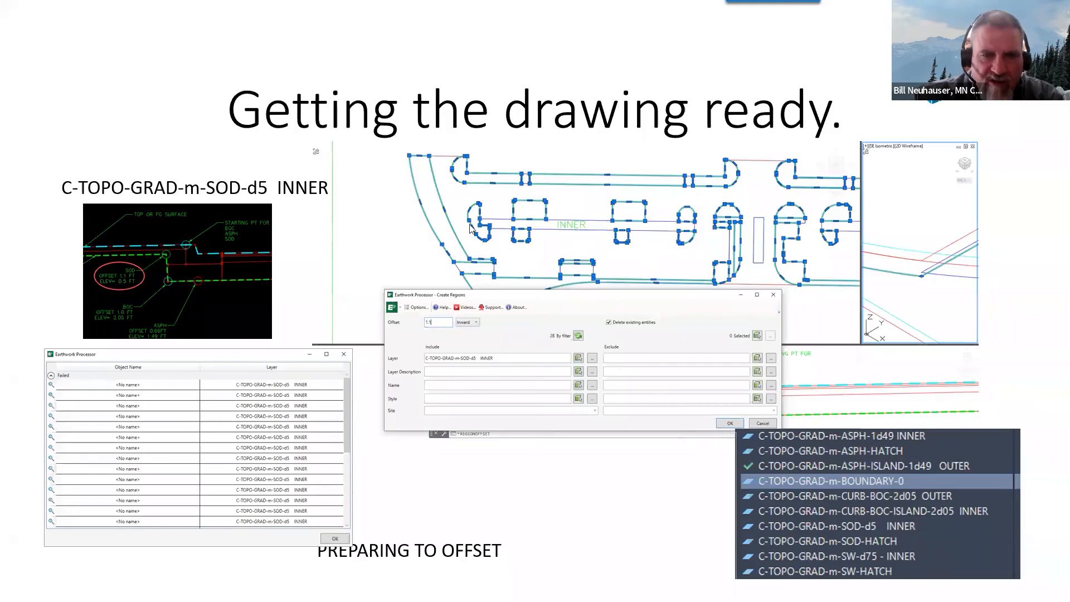
pyautogui.press('Escape')
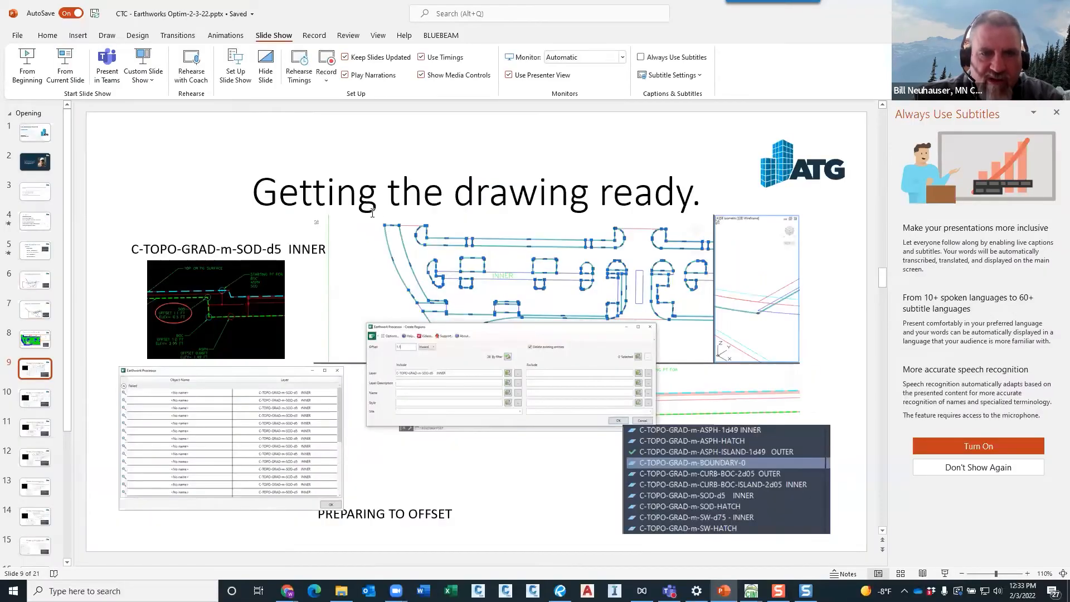
pyautogui.scroll(-1, 369, 214)
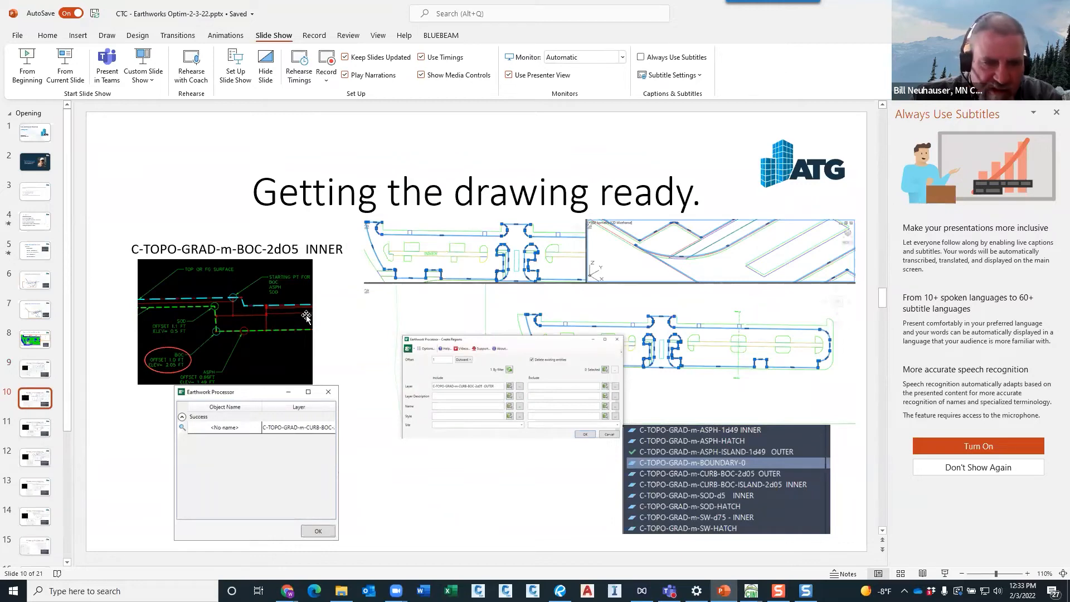
pyautogui.scroll(-1, 337, 272)
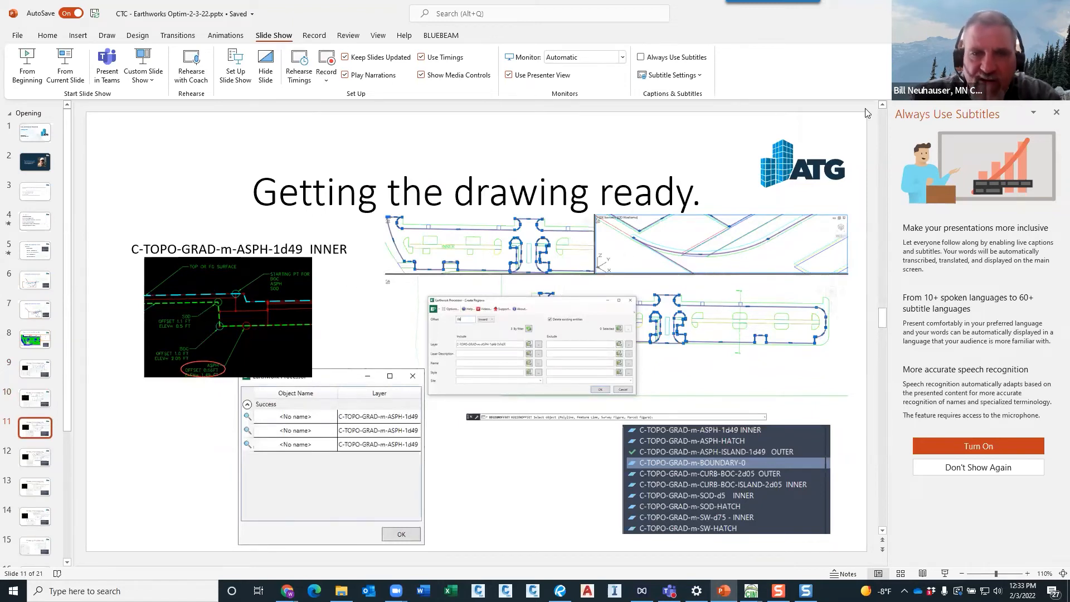
# - Return to the parkinglot-START drawing in Civil 3D after a last look at the asphalt offset slide
pyautogui.hotkey('alt', 'Tab')
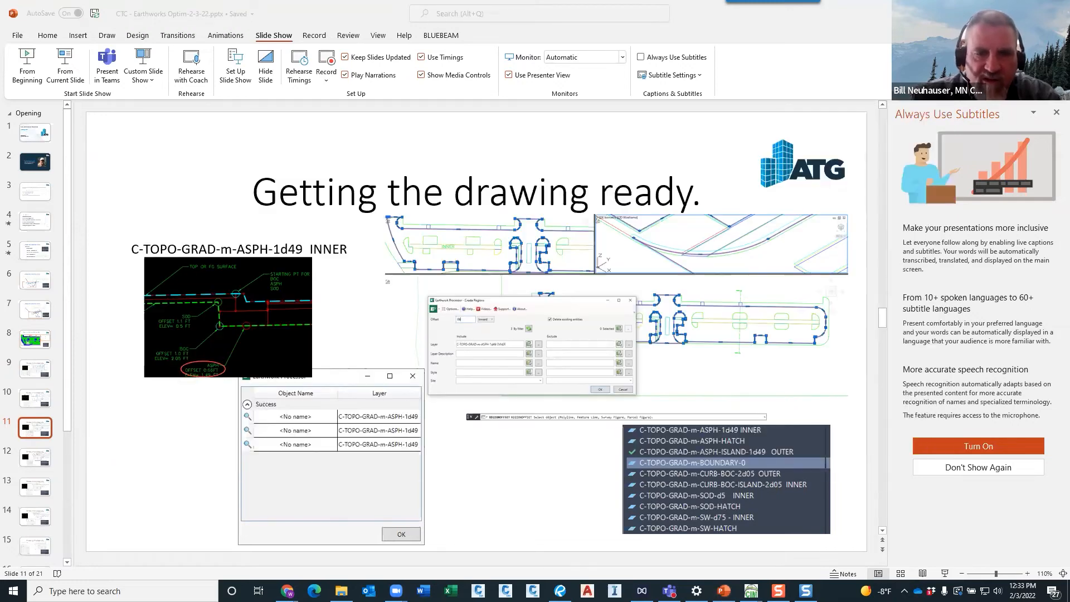
pyautogui.hotkey('alt', 'Tab')
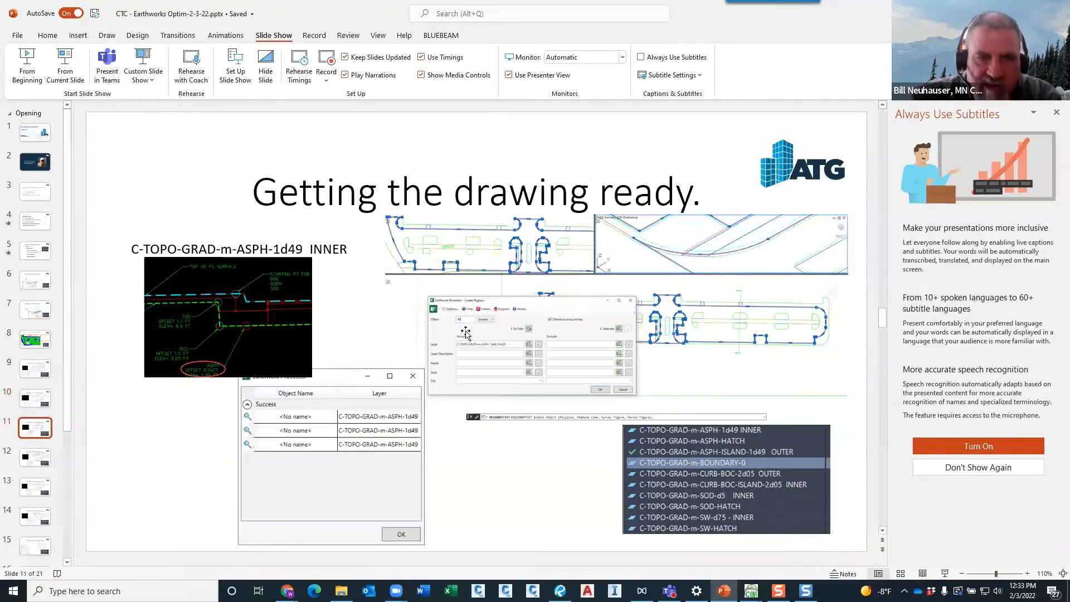
pyautogui.hotkey('alt', 'Tab')
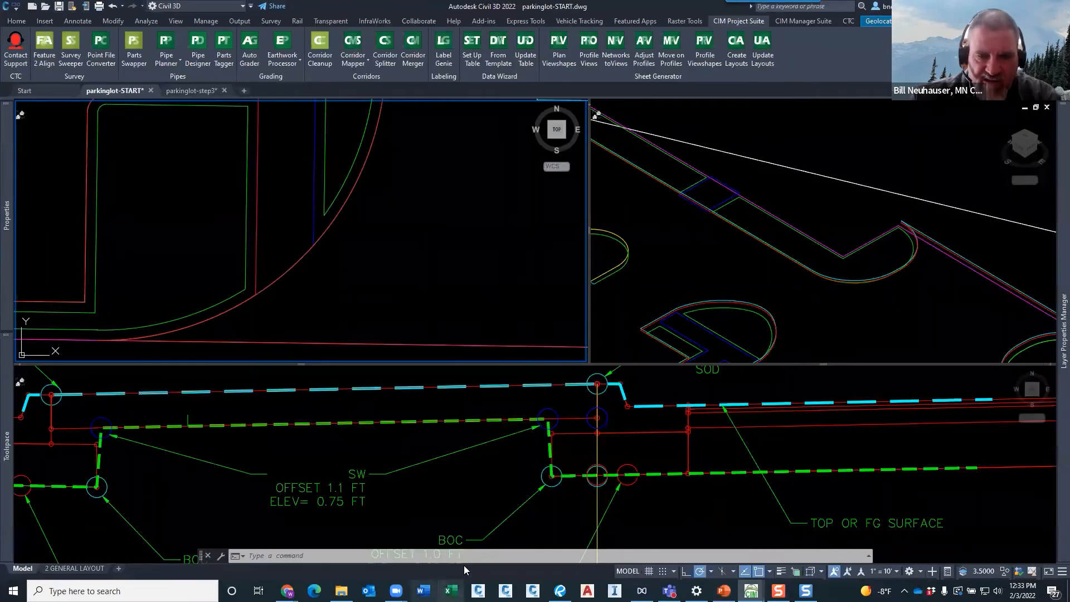
# - Examine the back-of-curb, asphalt and sidewalk offset notes in the inner regions and islands section detail
pyautogui.click(449, 487)
pyautogui.scroll(-5, 455, 479)
pyautogui.scroll(5, 483, 507)
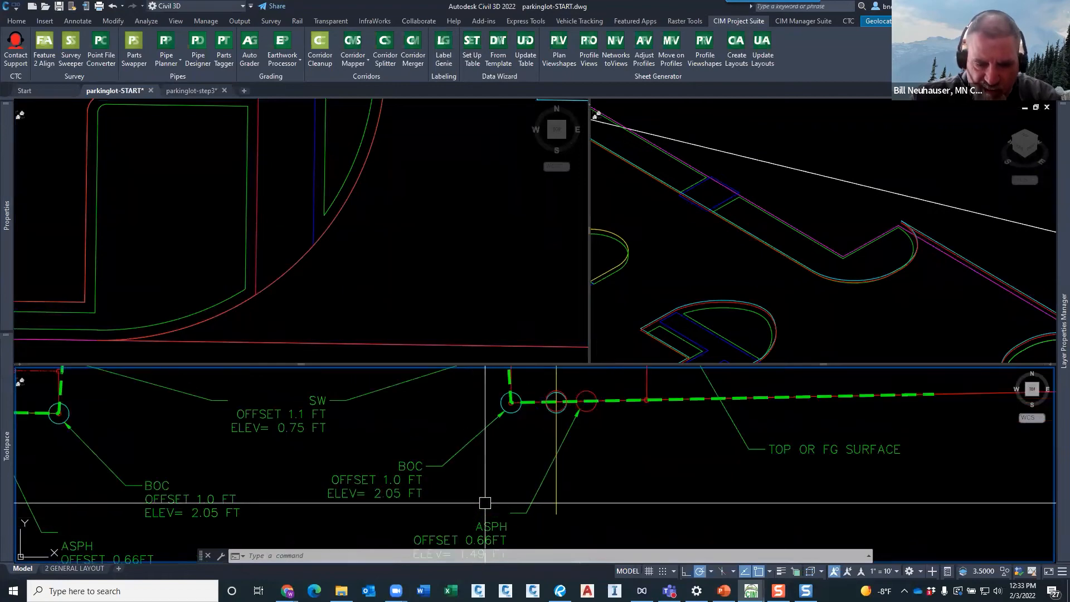
pyautogui.moveTo(483, 508); pyautogui.dragTo(492, 462, button='middle')
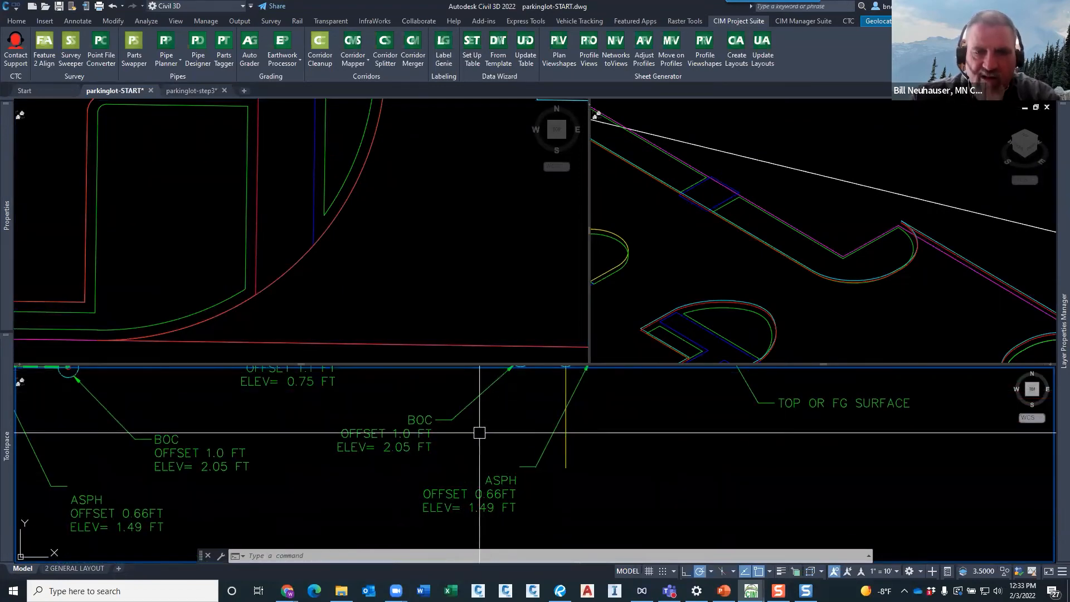
pyautogui.scroll(-5, 480, 433)
pyautogui.click(506, 262)
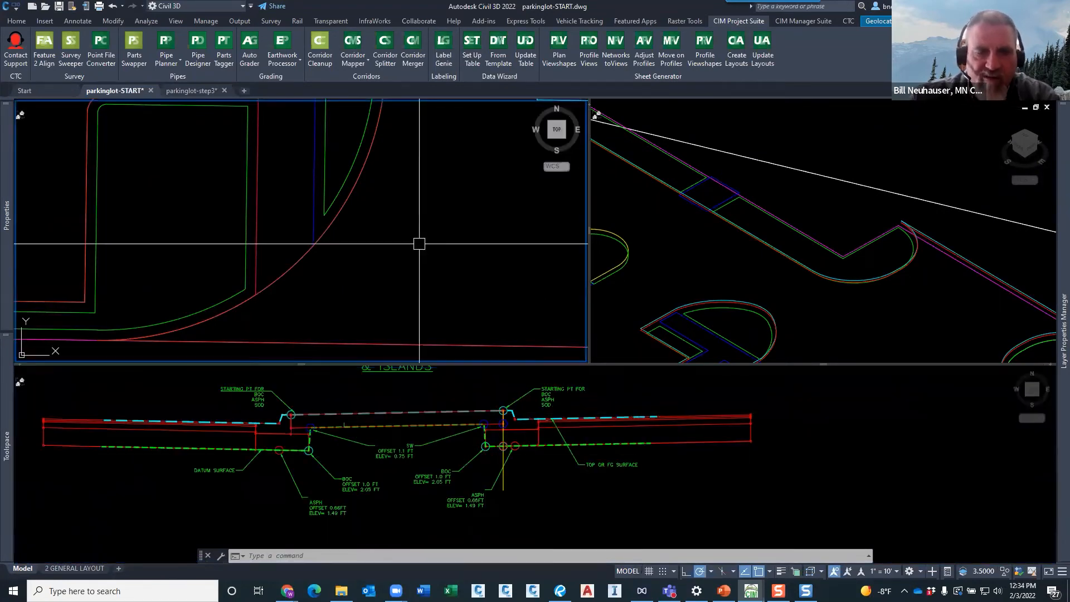
pyautogui.scroll(-3, 413, 251)
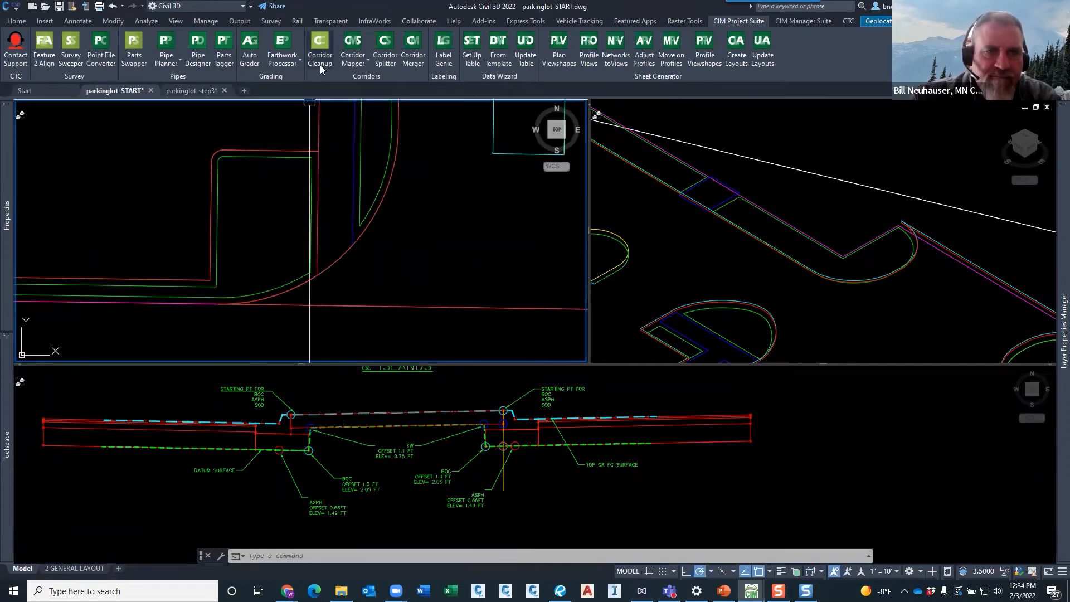
pyautogui.click(290, 62)
pyautogui.click(298, 102)
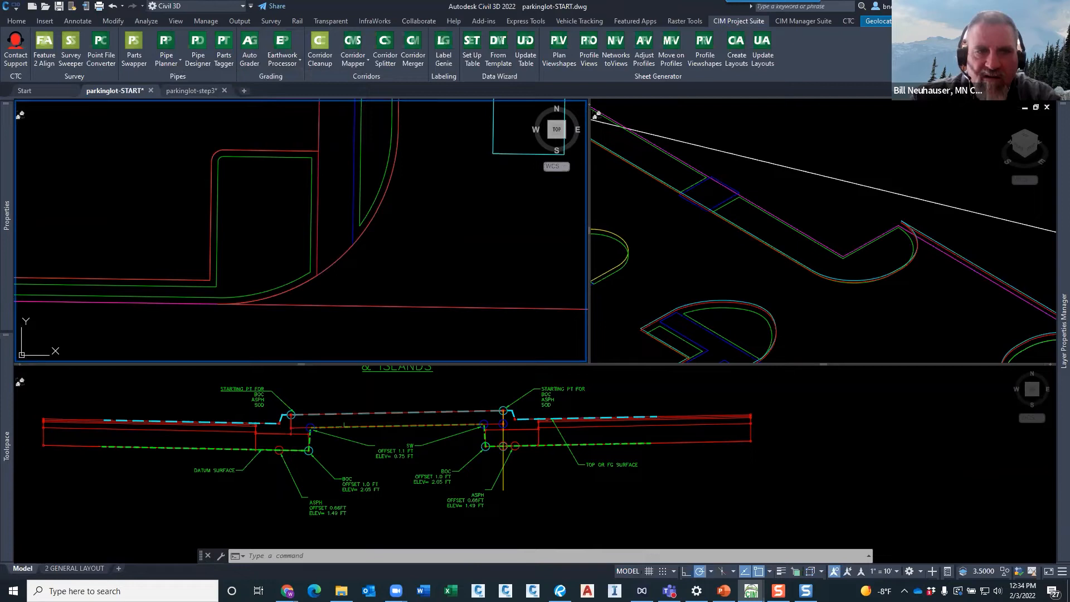
pyautogui.moveTo(429, 248); pyautogui.dragTo(254, 258)
pyautogui.press('Delete')
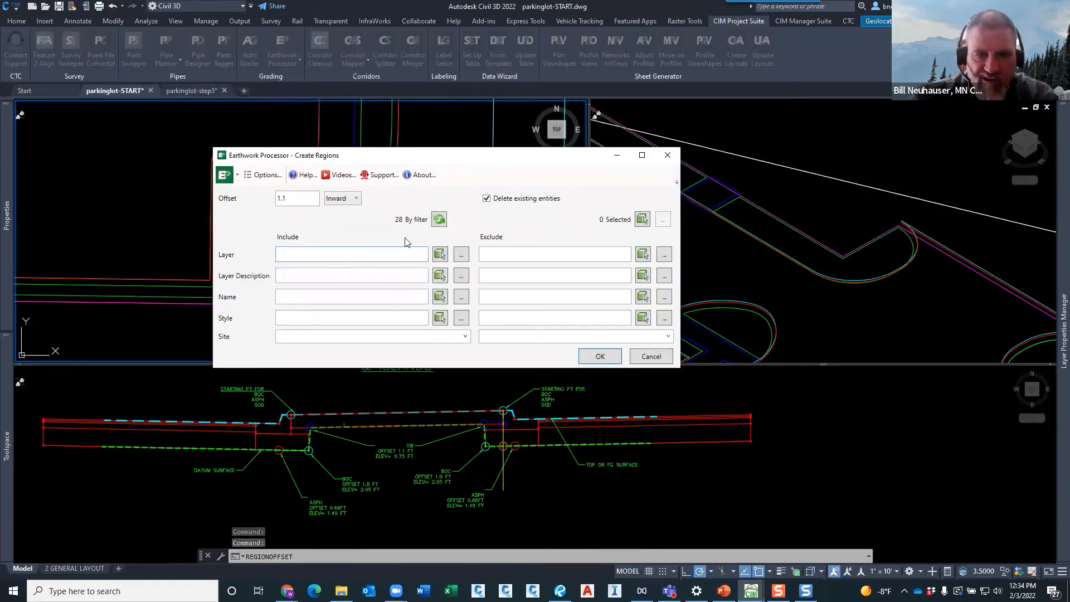
pyautogui.click(440, 255)
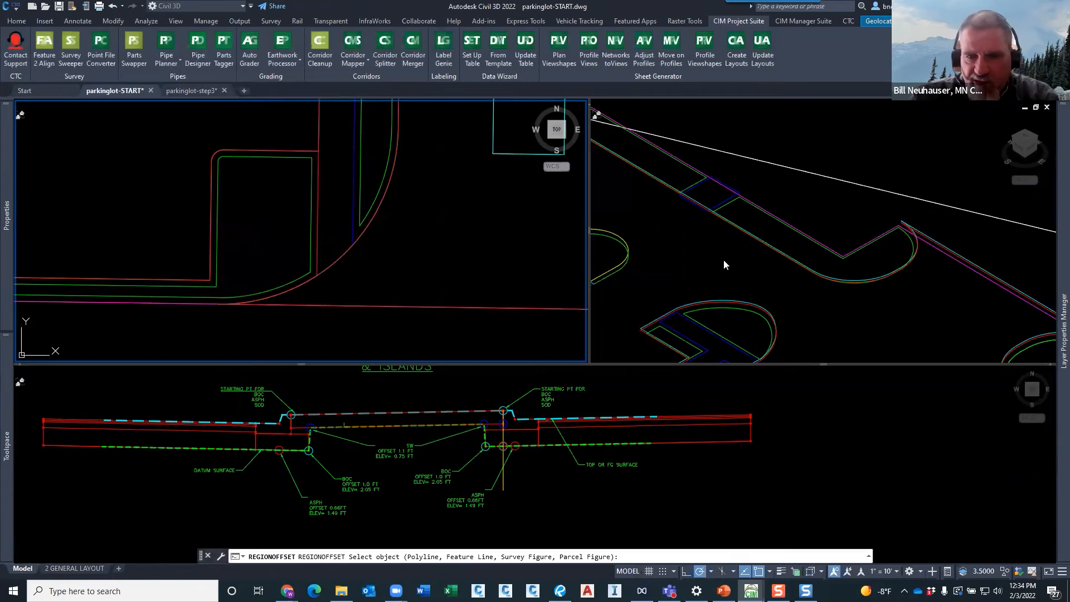
pyautogui.scroll(8, 723, 259)
pyautogui.scroll(6, 689, 242)
pyautogui.moveTo(688, 235); pyautogui.dragTo(764, 303, button='middle')
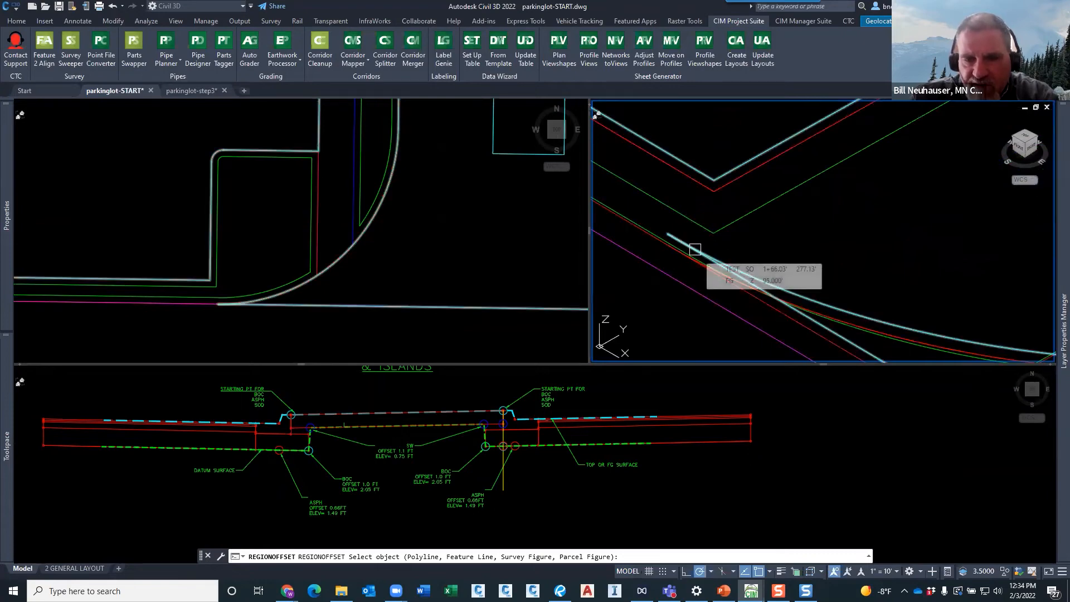
pyautogui.click(695, 250)
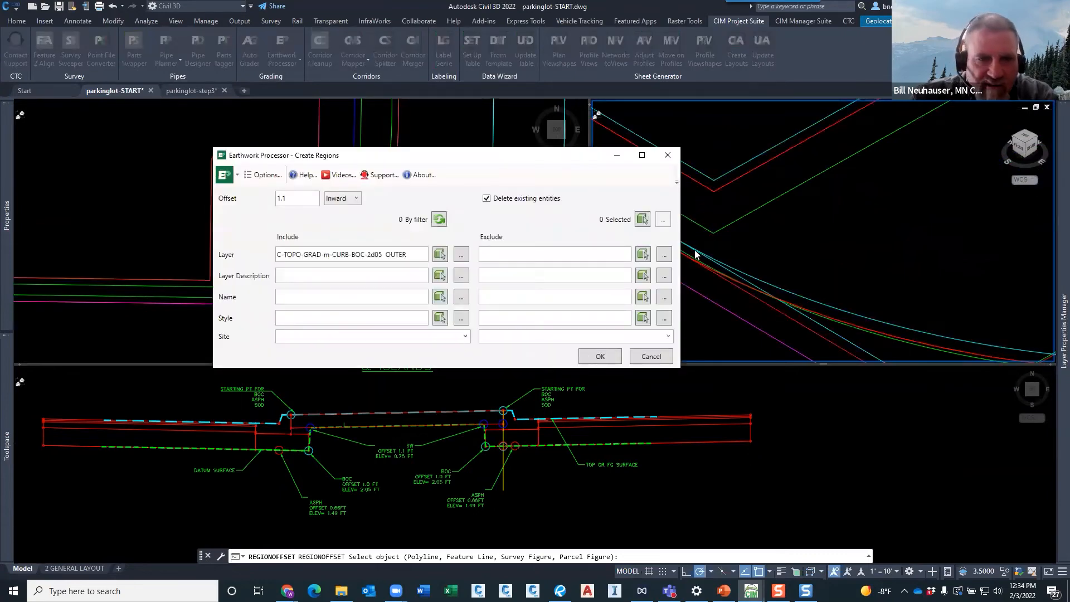
pyautogui.click(662, 362)
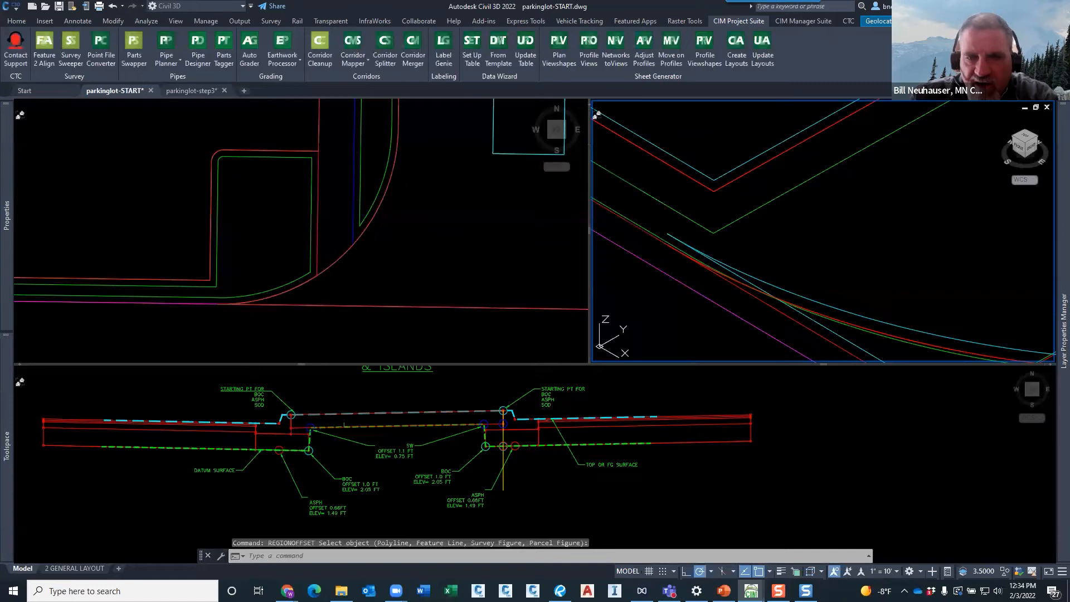
# - Check the properties of the red asphalt polyline by the driveway curve to identify its layer
pyautogui.moveTo(794, 309); pyautogui.dragTo(744, 230, button='middle')
pyautogui.scroll(2, 817, 259)
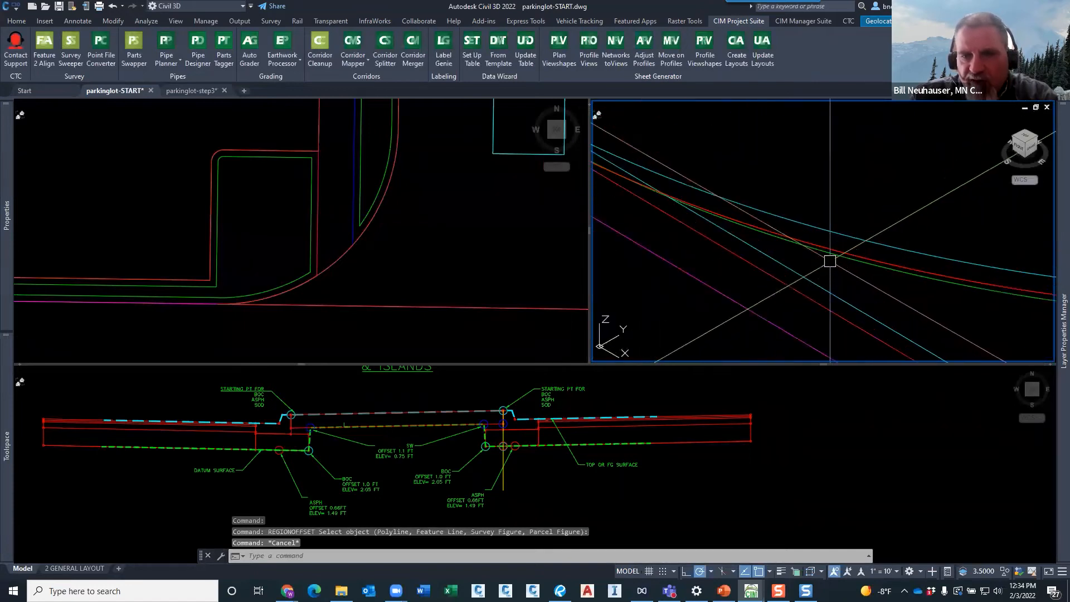
pyautogui.click(832, 258)
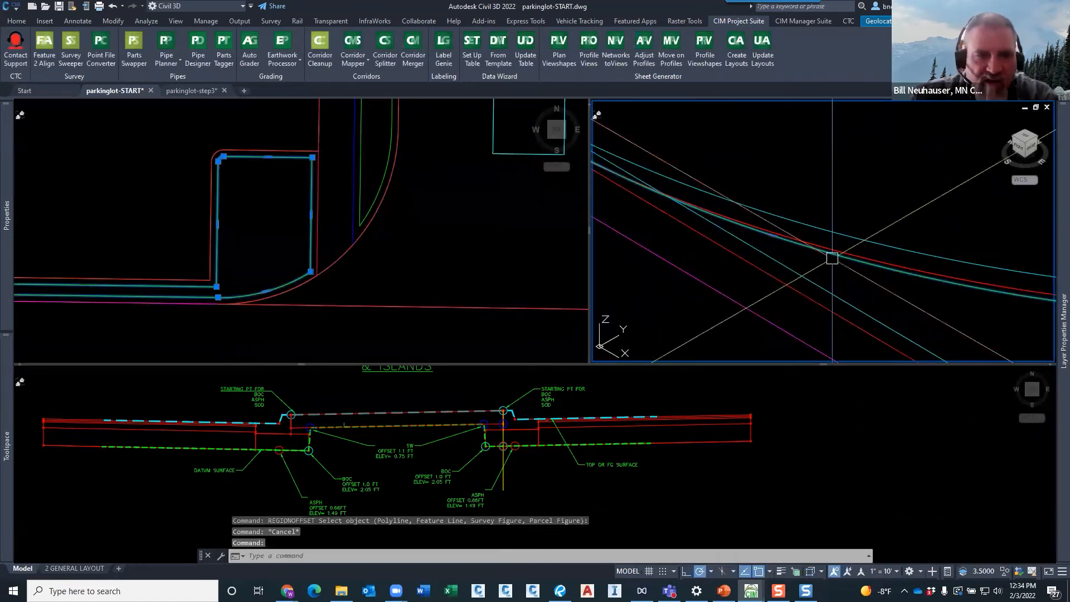
pyautogui.press('Escape')
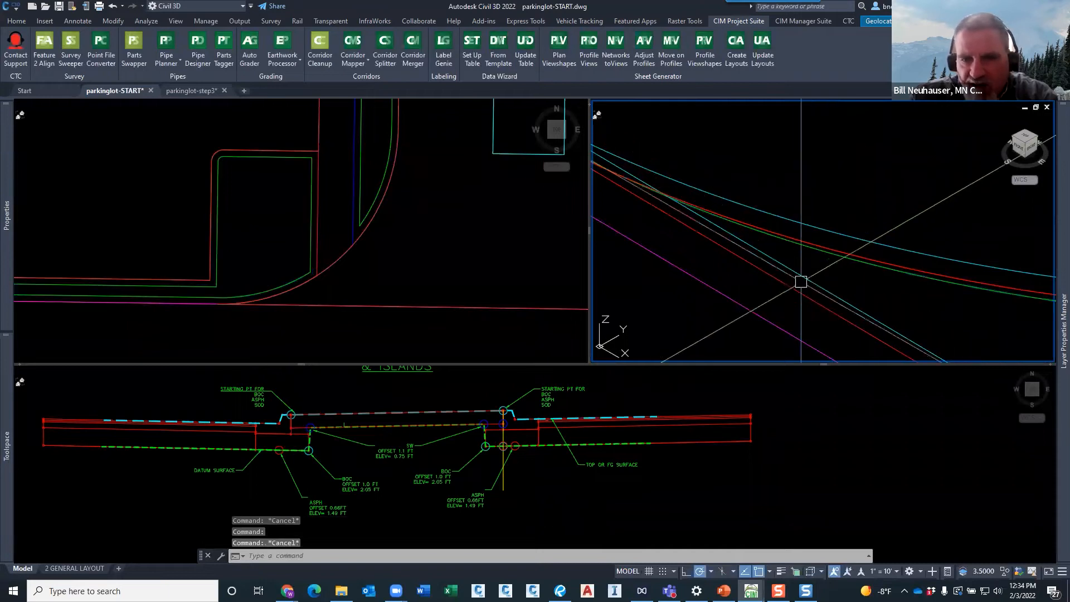
pyautogui.click(794, 291)
pyautogui.rightClick(794, 291)
pyautogui.click(825, 376)
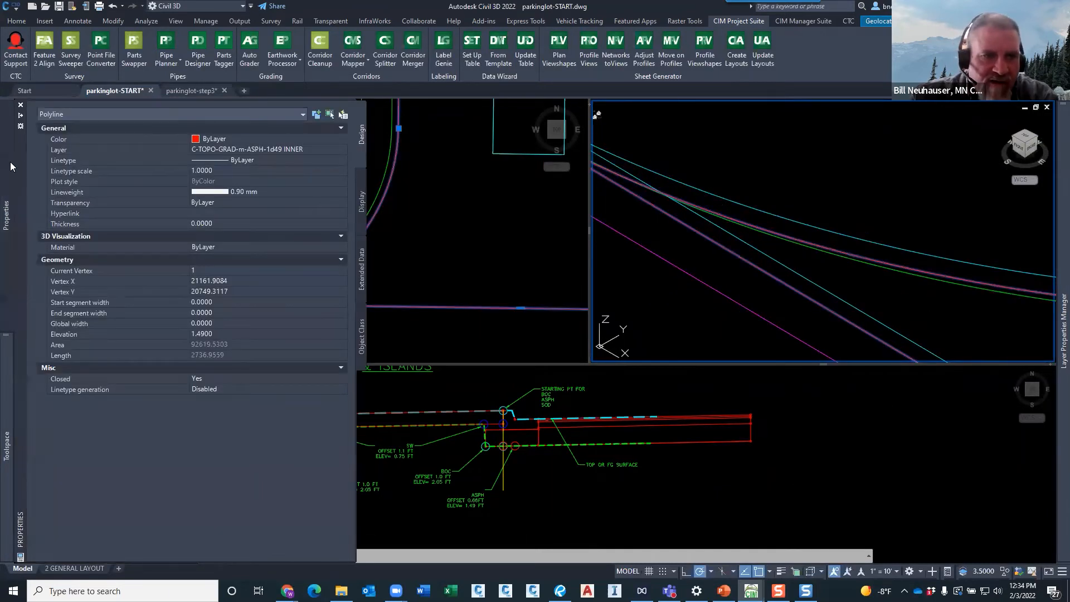
pyautogui.press('Escape')
pyautogui.press('Escape')
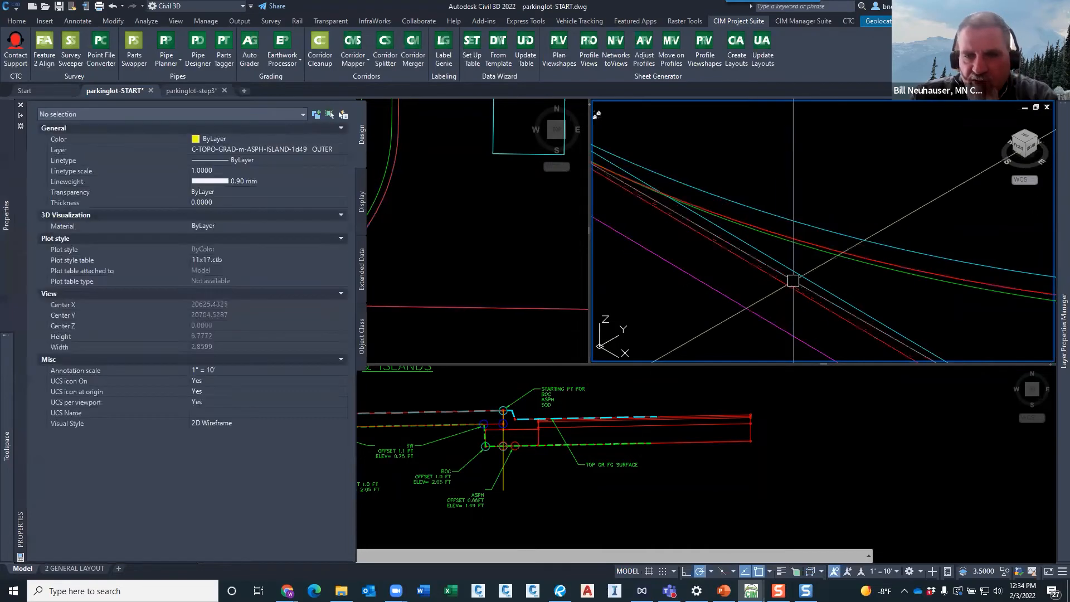
pyautogui.click(415, 276)
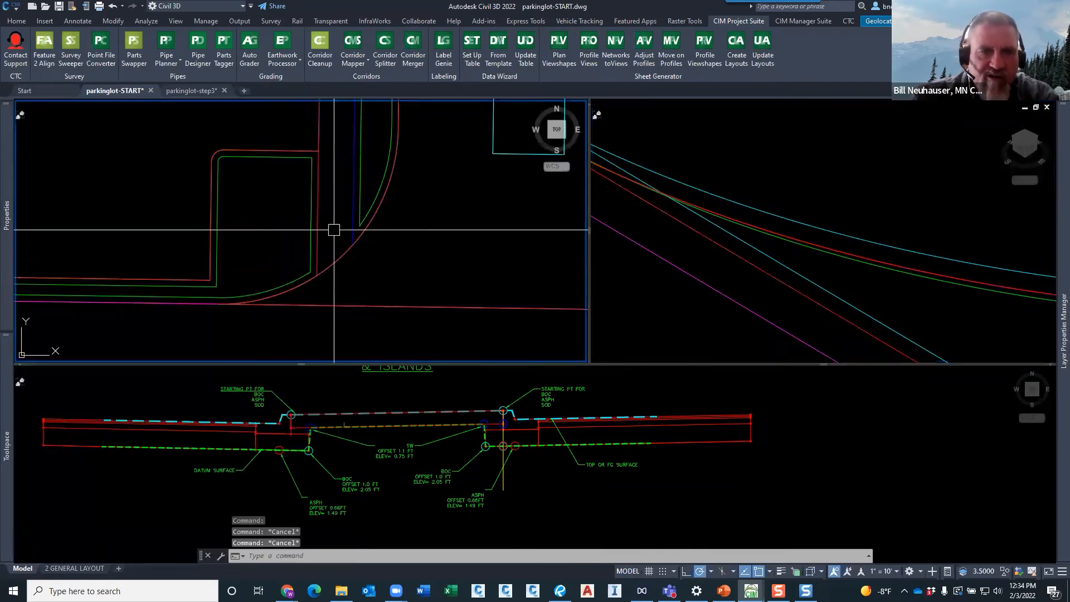
# - Restart the Earthwork Processor region offset and replace the included layer with C-TOPO-GRAD-m-ASPH-1d49 INNER, picked from the asphalt polyline
pyautogui.click(285, 63)
pyautogui.click(297, 105)
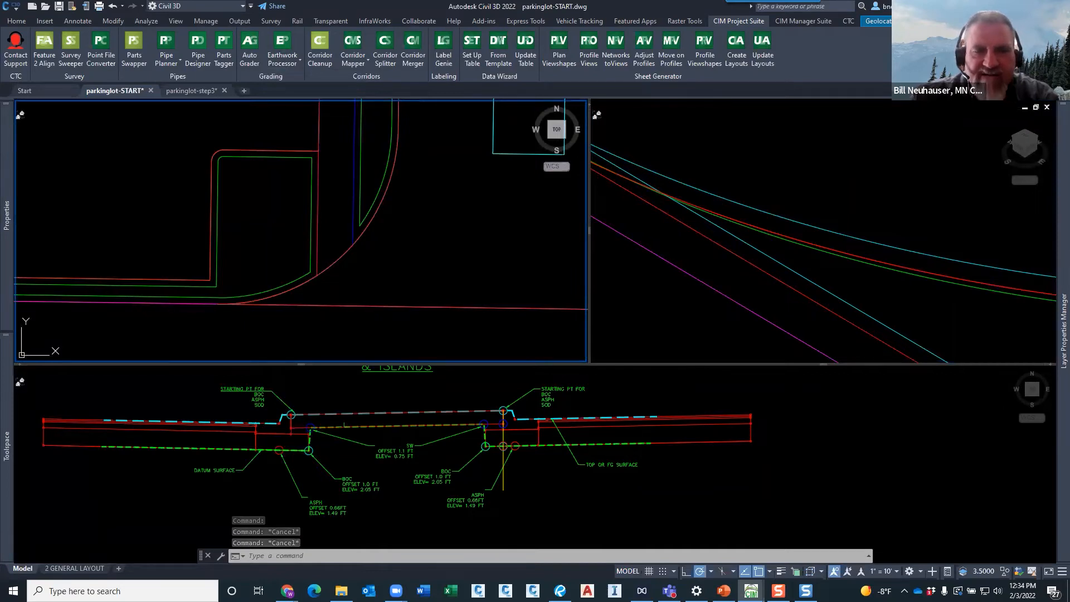
pyautogui.moveTo(411, 254); pyautogui.dragTo(268, 261)
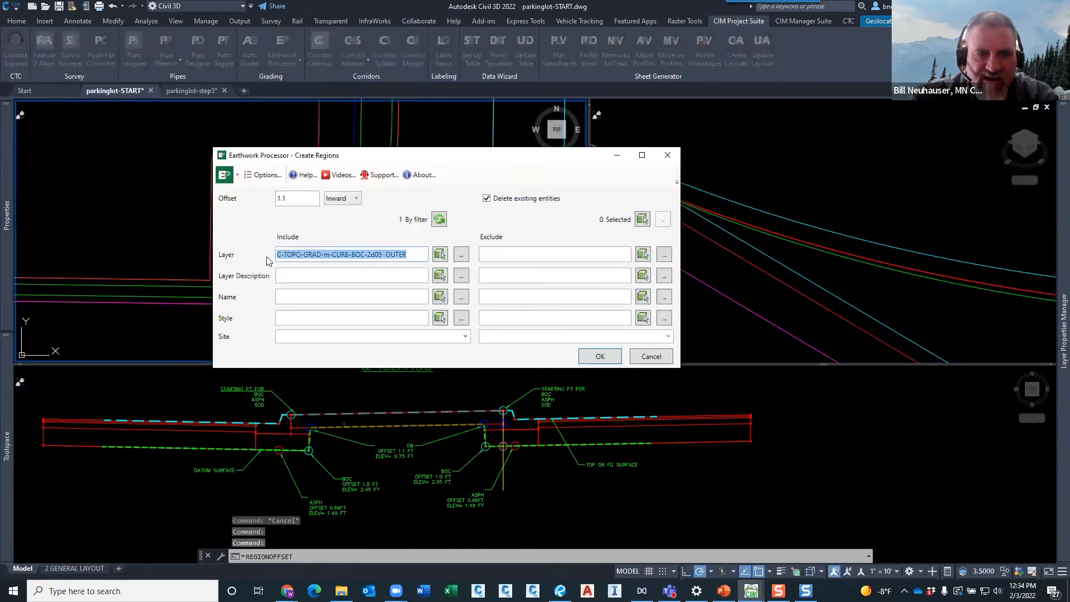
pyautogui.press('Delete')
pyautogui.press('Return')
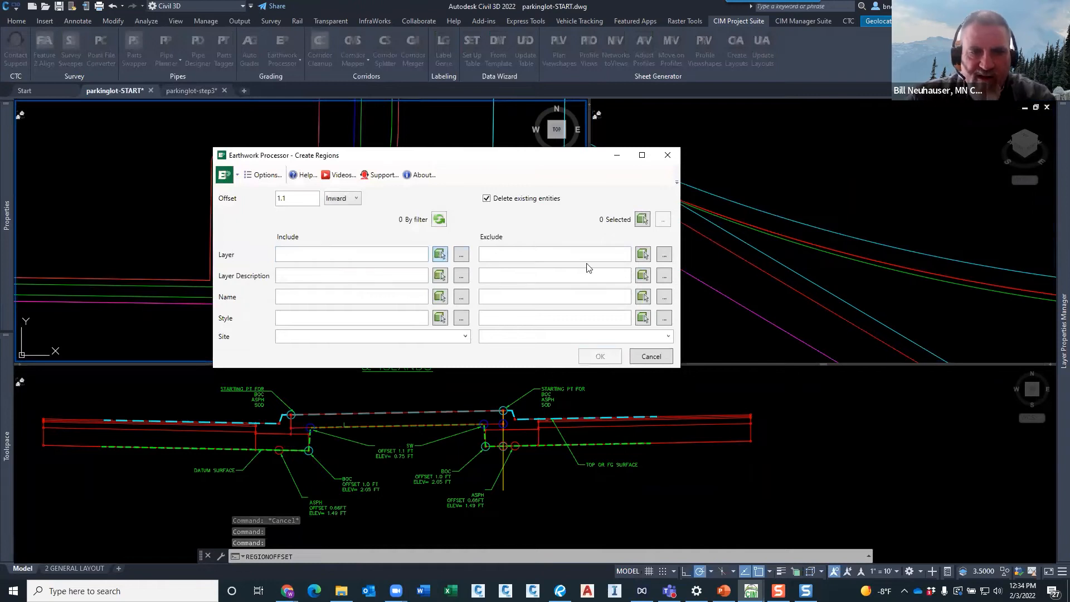
pyautogui.click(750, 268)
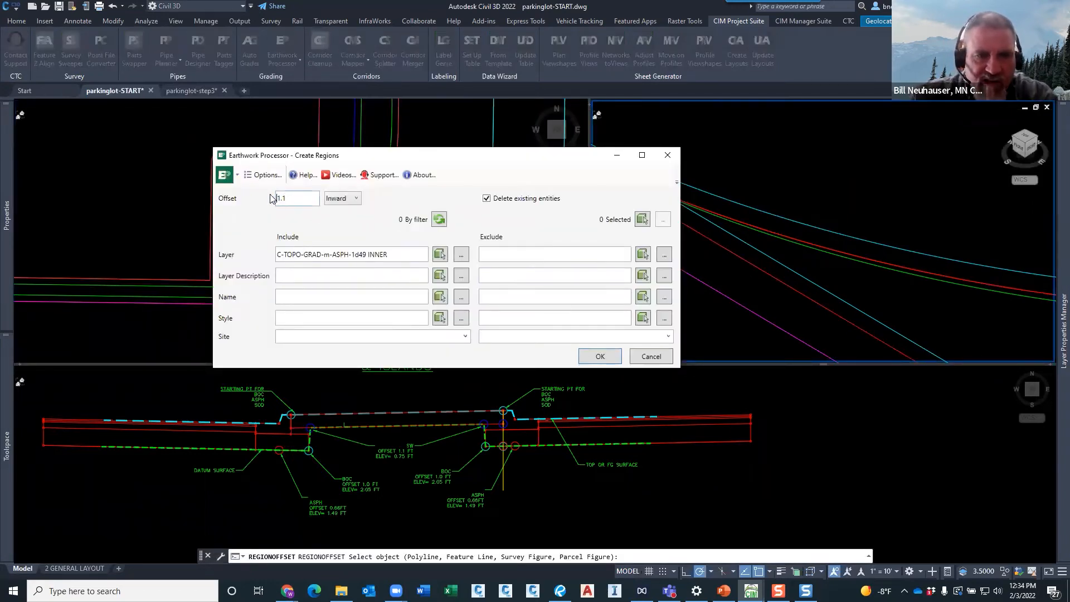
# - Offset the filtered asphalt regions inward by 0.66 with existing entities deleted, after checking the asphalt offset slide in PowerPoint
pyautogui.moveTo(301, 203); pyautogui.dragTo(266, 206)
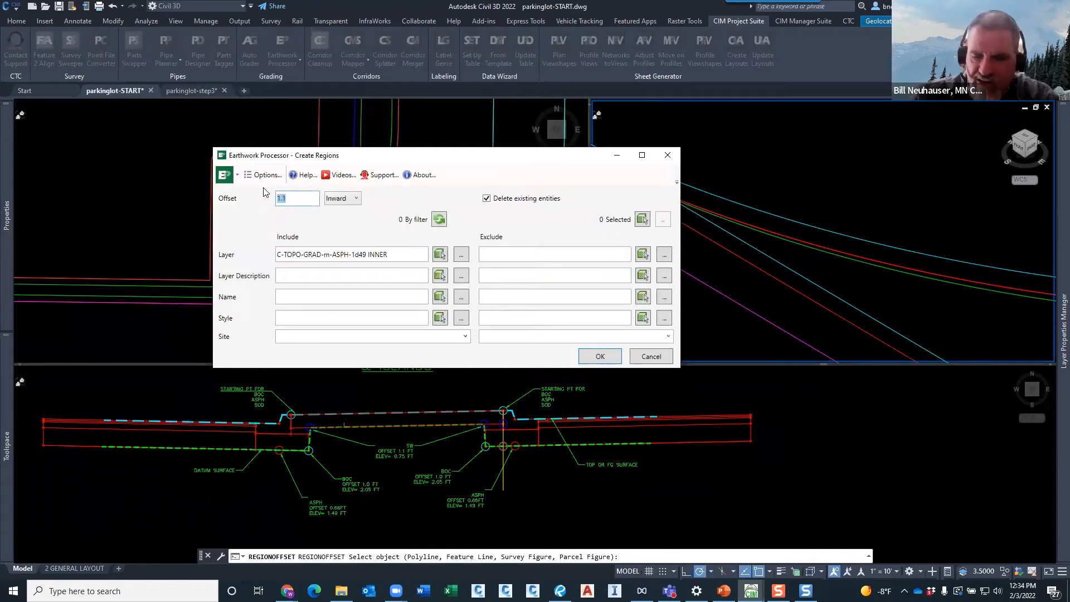
pyautogui.write('.66')
pyautogui.hotkey('alt', 'Tab')
pyautogui.press('Tab')
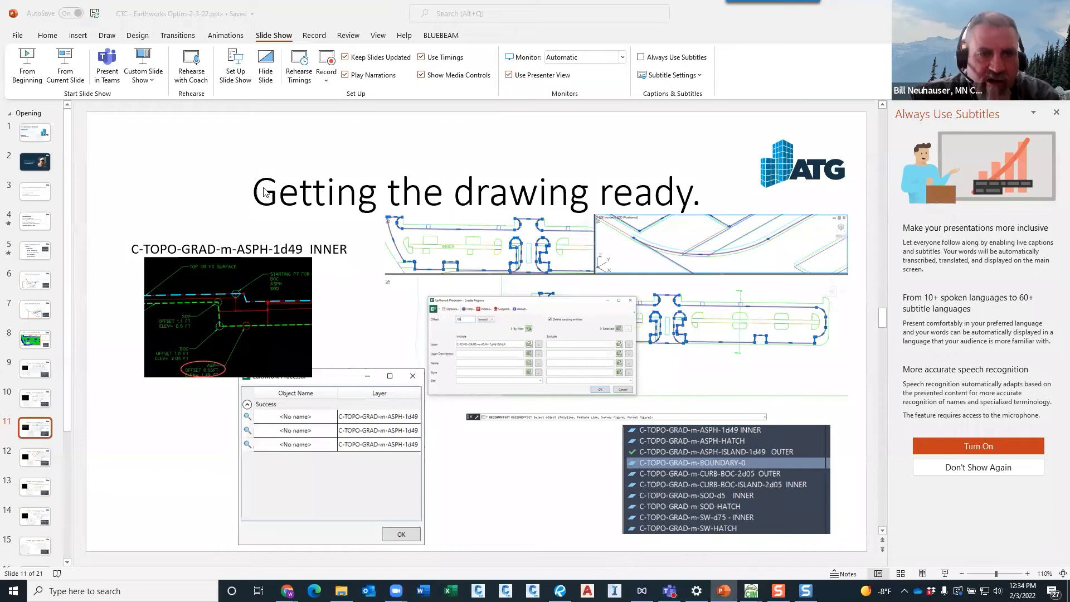
pyautogui.hotkey('alt', 'Tab')
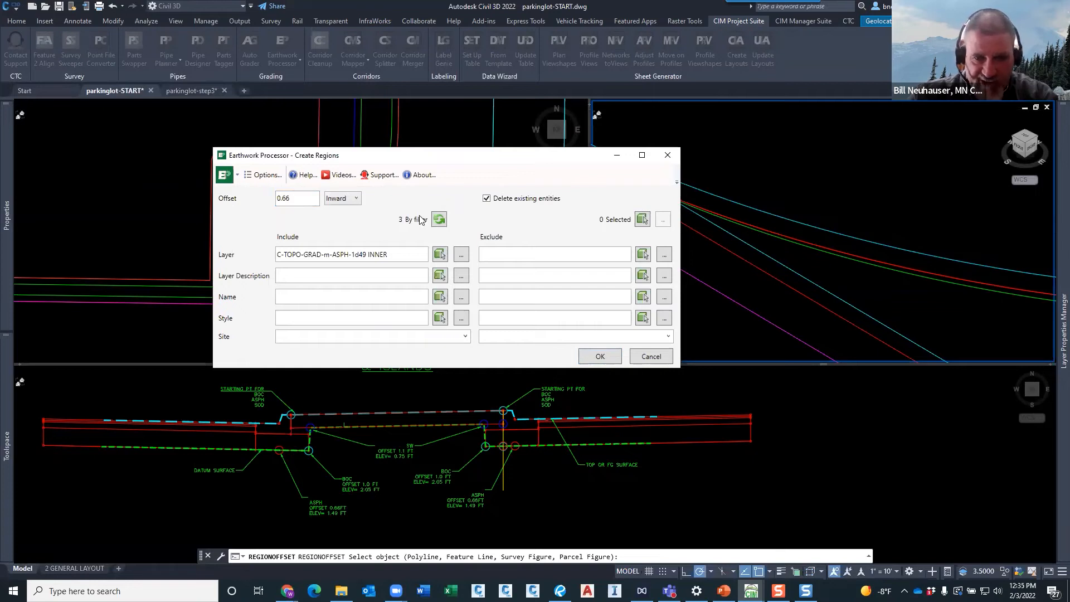
pyautogui.click(593, 357)
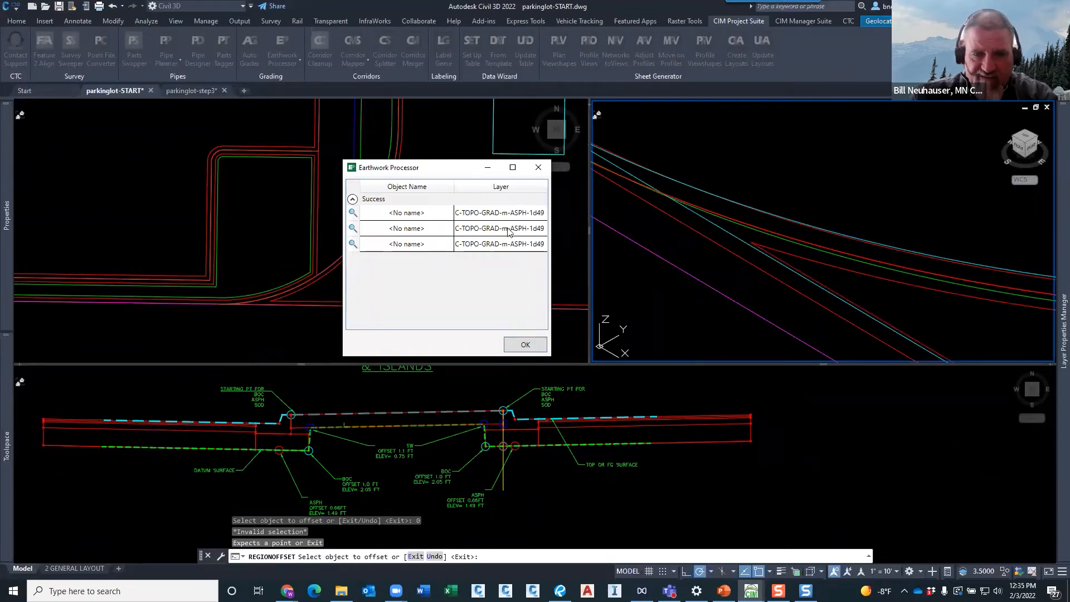
# - Check each offset asphalt region from the results list, close the list, and examine the new lines around the central driveway
pyautogui.click(353, 212)
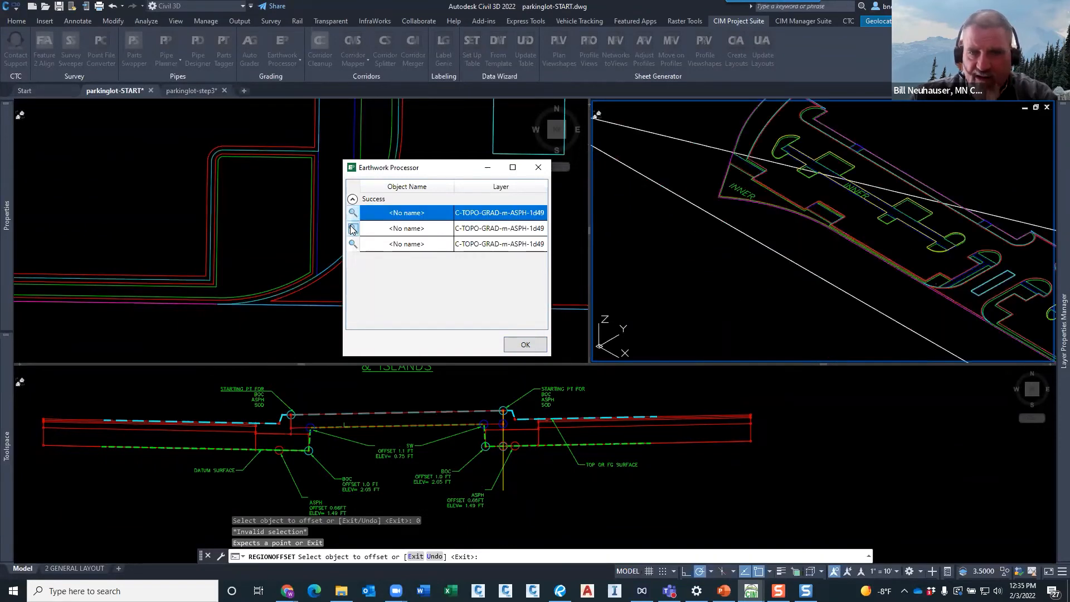
pyautogui.click(353, 228)
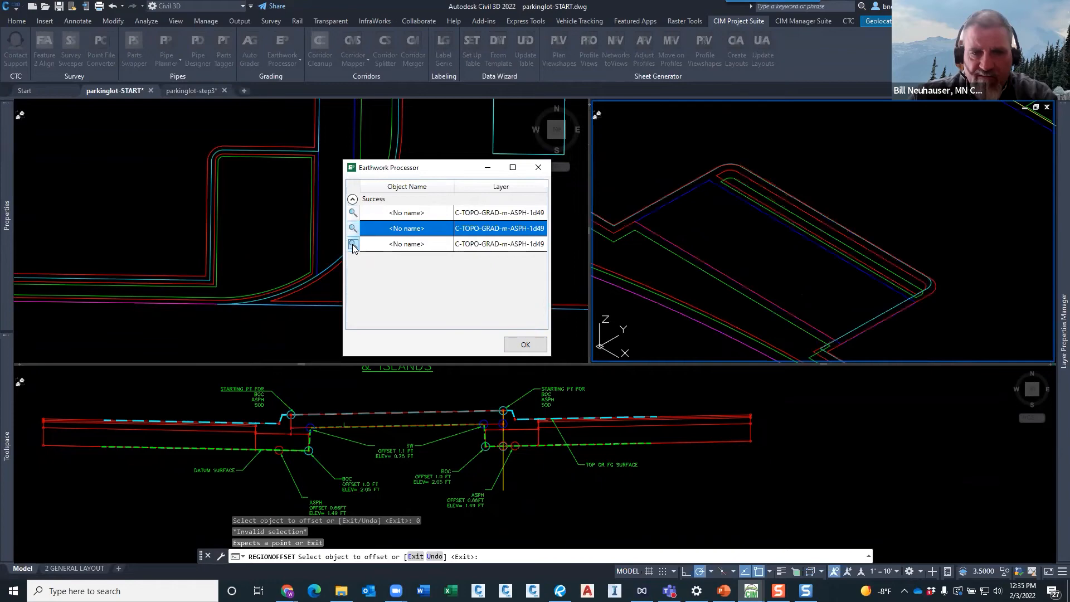
pyautogui.click(353, 243)
pyautogui.click(525, 343)
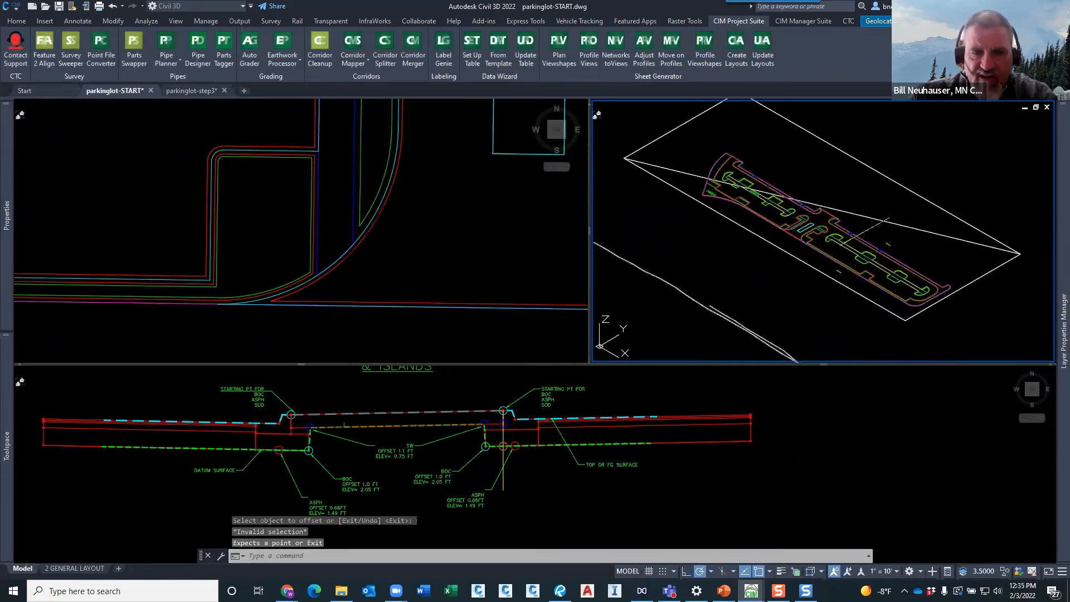
pyautogui.click(463, 258)
pyautogui.scroll(-5, 454, 267)
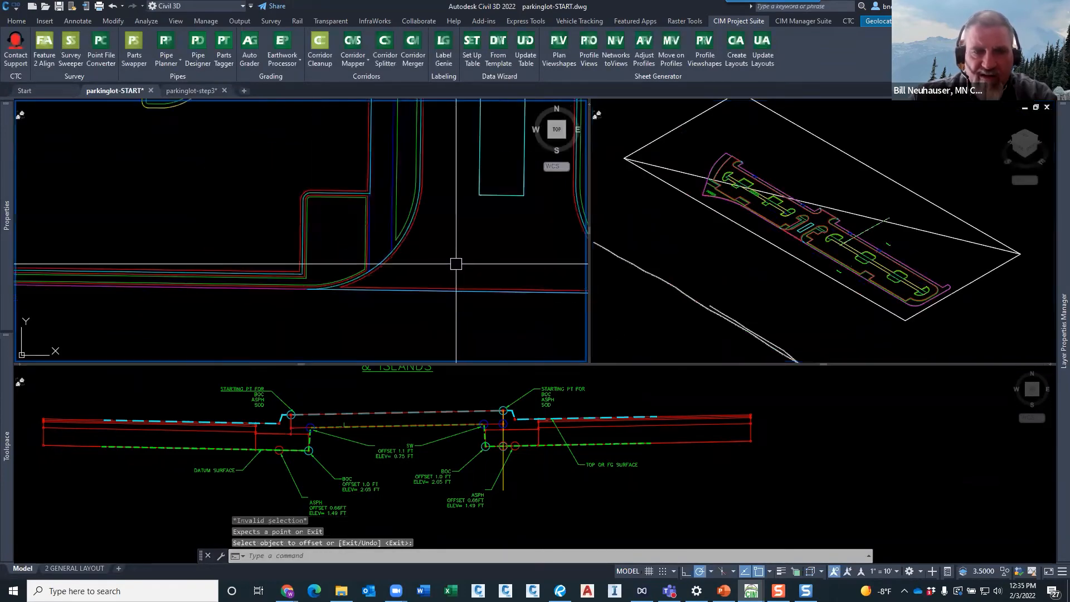
pyautogui.moveTo(499, 210); pyautogui.dragTo(413, 278, button='middle')
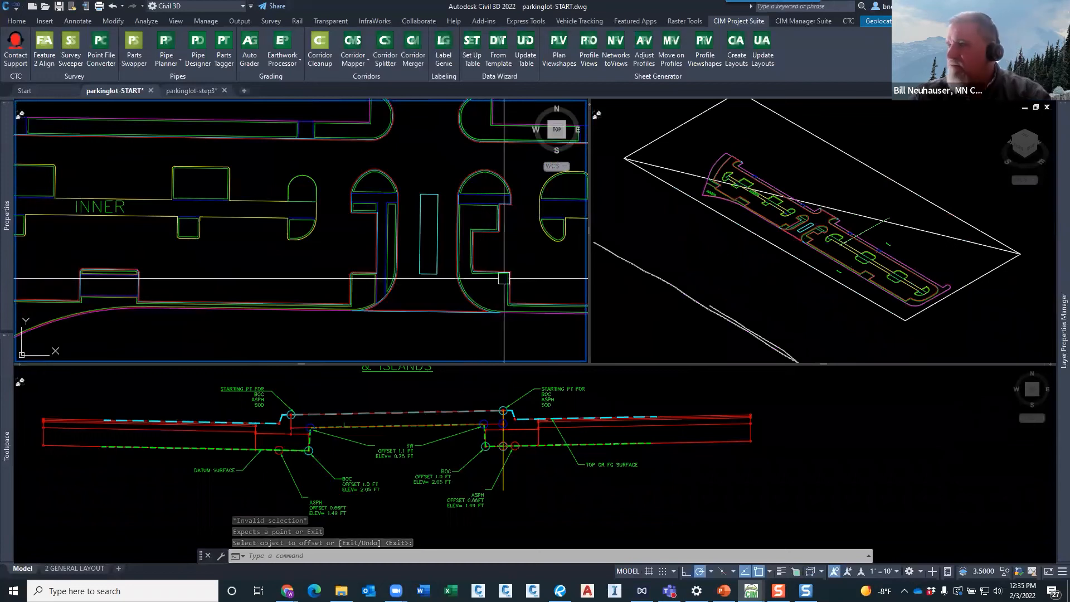
pyautogui.moveTo(551, 248); pyautogui.dragTo(366, 252, button='middle')
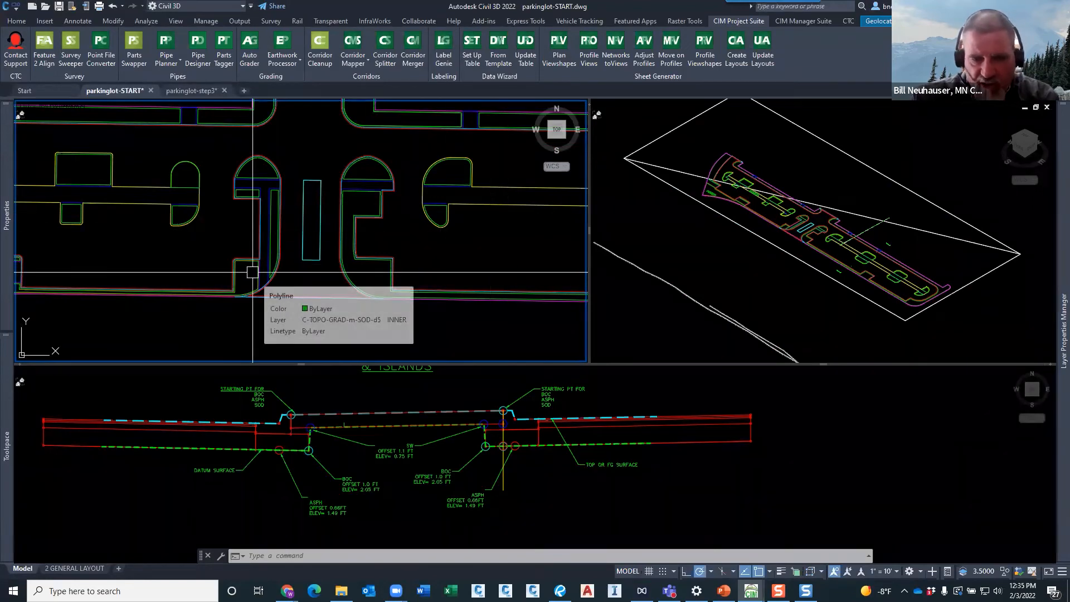
# - Switch to the parkinglot-step3 drawing and examine its offset lines up close at a curb corner
pyautogui.click(195, 91)
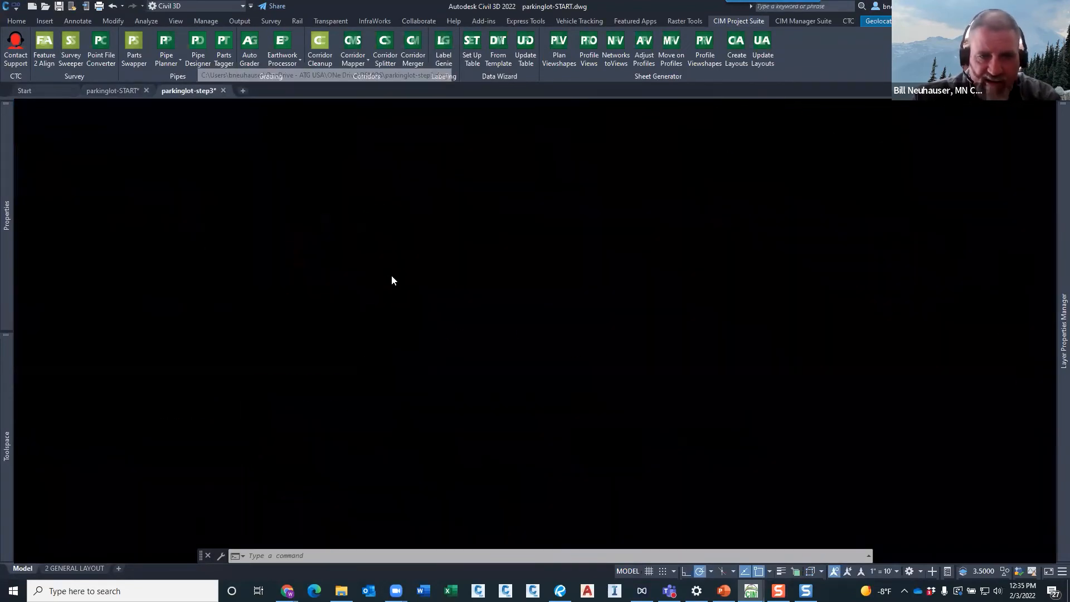
pyautogui.scroll(5, 386, 268)
pyautogui.scroll(-5, 386, 268)
pyautogui.scroll(5, 423, 189)
pyautogui.moveTo(423, 189); pyautogui.dragTo(471, 259, button='middle')
pyautogui.scroll(-2, 454, 215)
pyautogui.scroll(11, 421, 145)
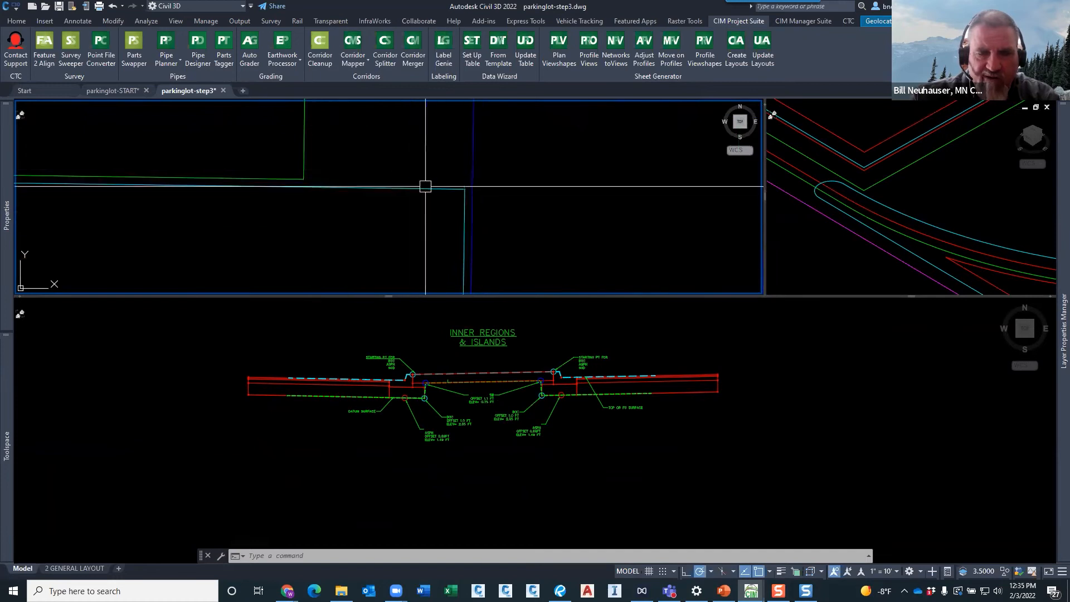
# - Examine the sod, curb and asphalt boundaries of the islands around the central driveway in the parkinglot-step3 drawing
pyautogui.scroll(-3, 432, 189)
pyautogui.scroll(-3, 435, 194)
pyautogui.scroll(2, 525, 179)
pyautogui.scroll(-4, 446, 162)
pyautogui.scroll(6, 318, 179)
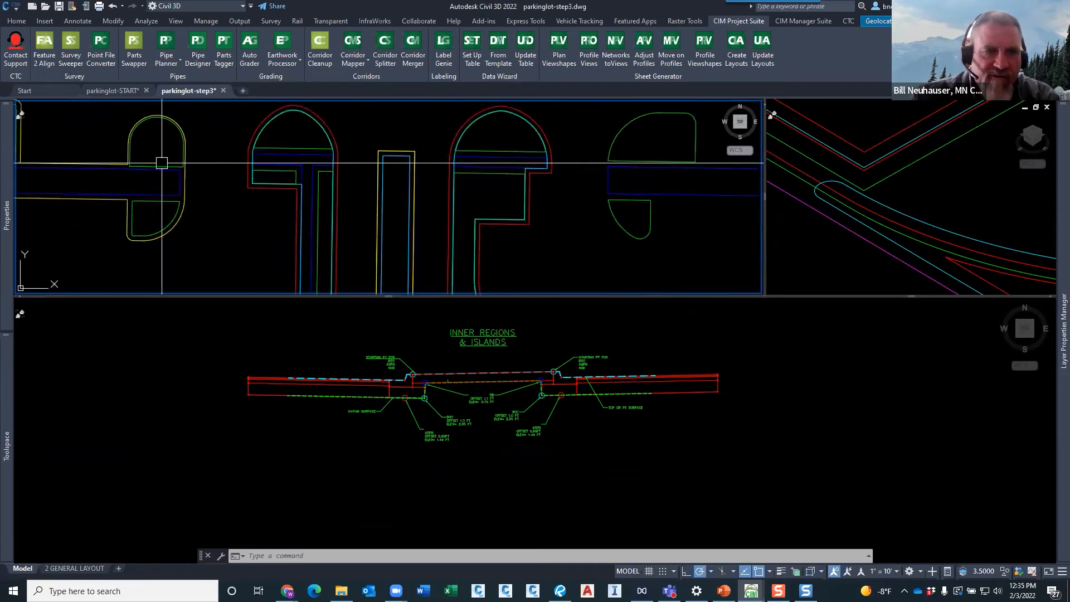
pyautogui.scroll(-7, 214, 184)
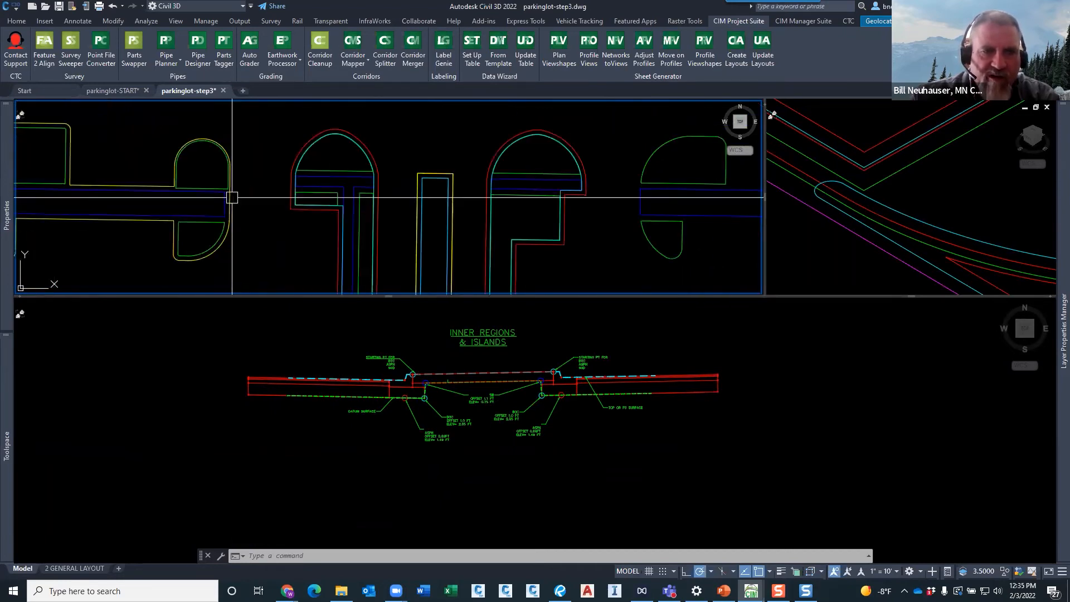
pyautogui.scroll(4, 387, 179)
pyautogui.scroll(-4, 387, 179)
pyautogui.moveTo(456, 222); pyautogui.dragTo(396, 177, button='middle')
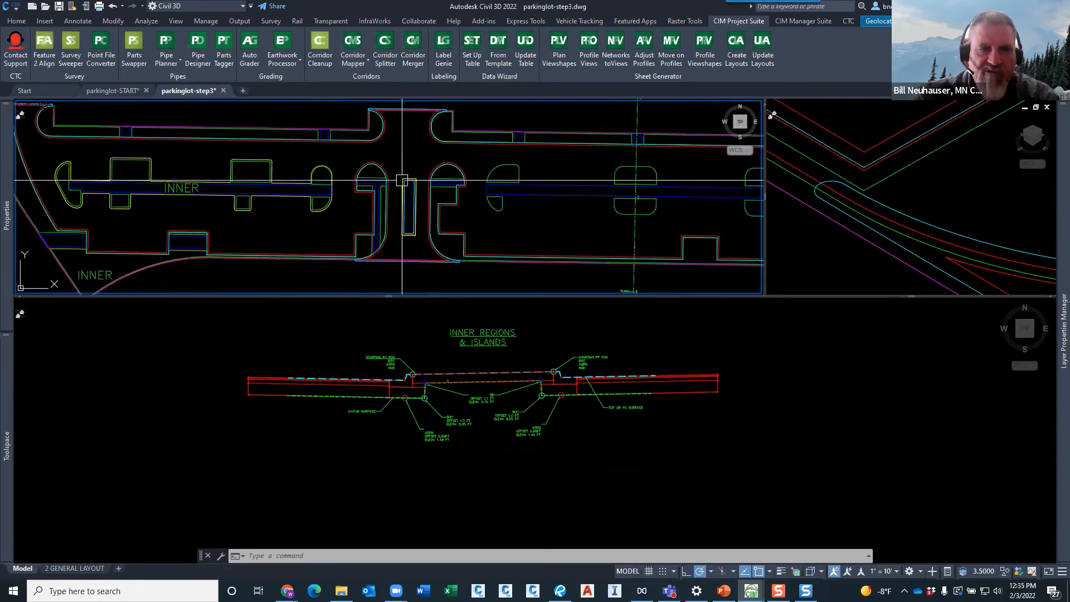
# - Open the Calculate Earthworks tool and view its tutorial video playlist in the browser before returning to the drawing
pyautogui.click(285, 56)
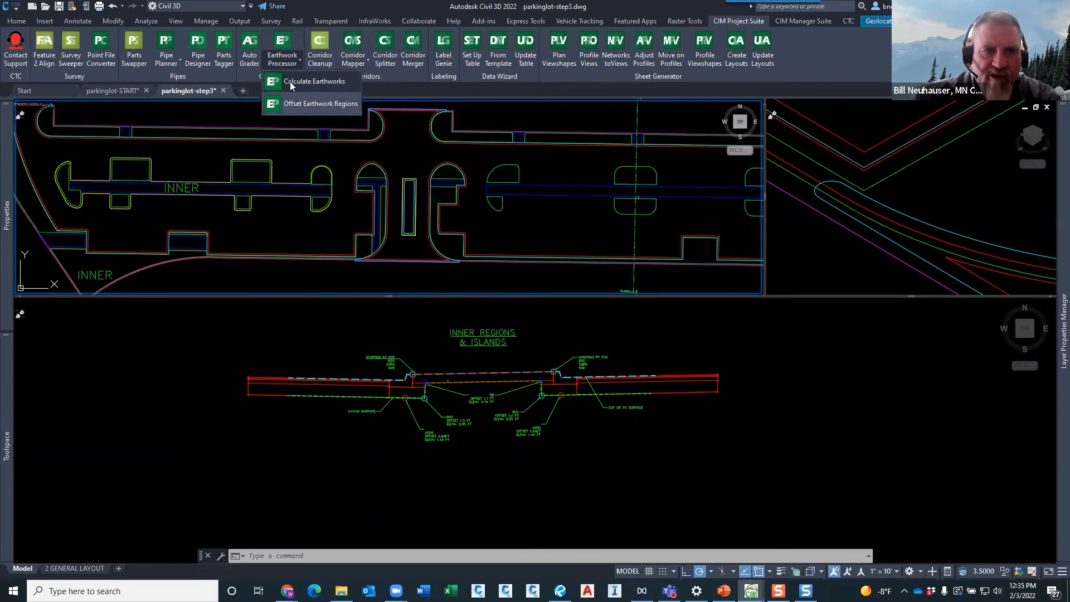
pyautogui.click(324, 83)
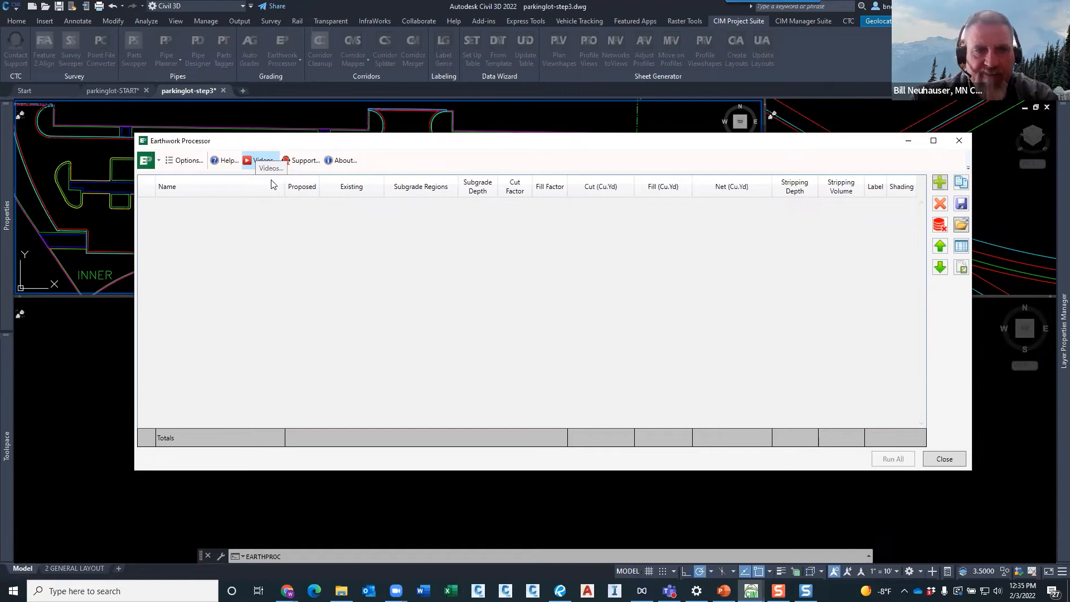
pyautogui.click(260, 162)
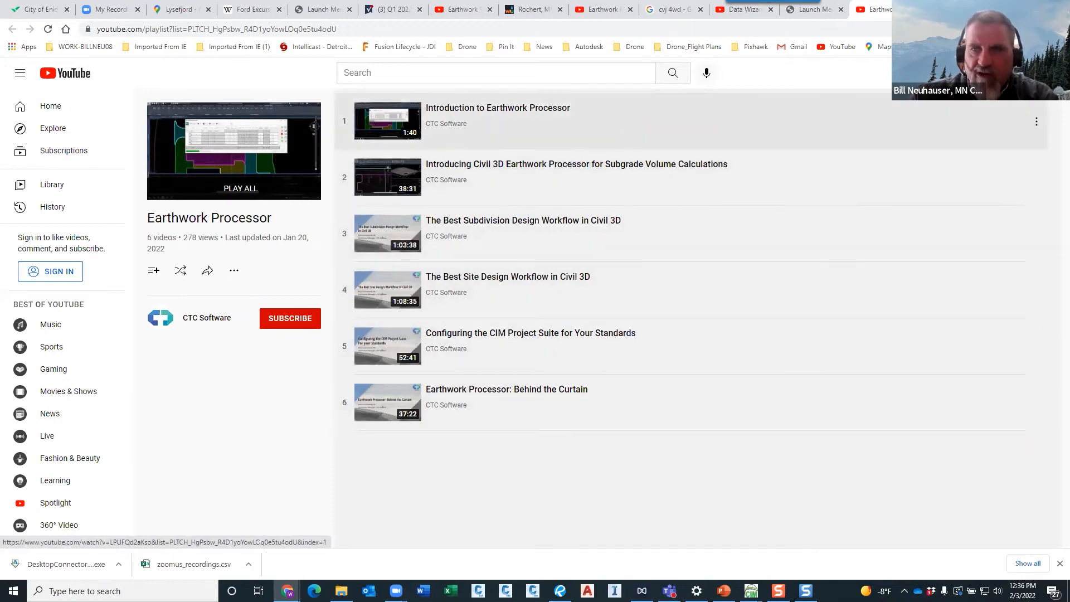
pyautogui.click(1005, 9)
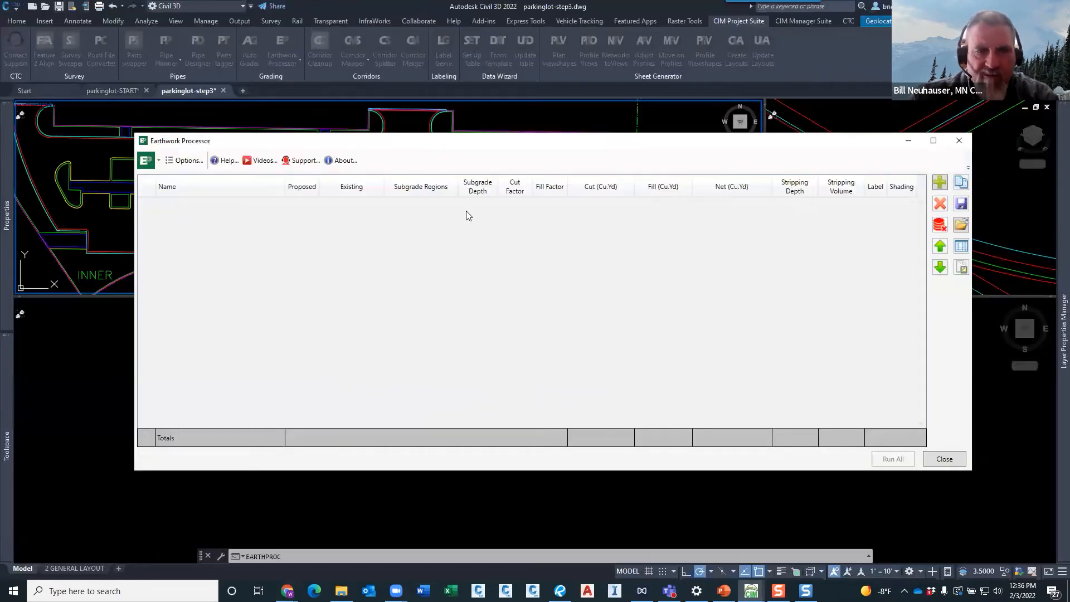
# - Add an earthwork set named EARTHWORKS with FG as the proposed surface and EG 3 as the existing surface
pyautogui.click(940, 184)
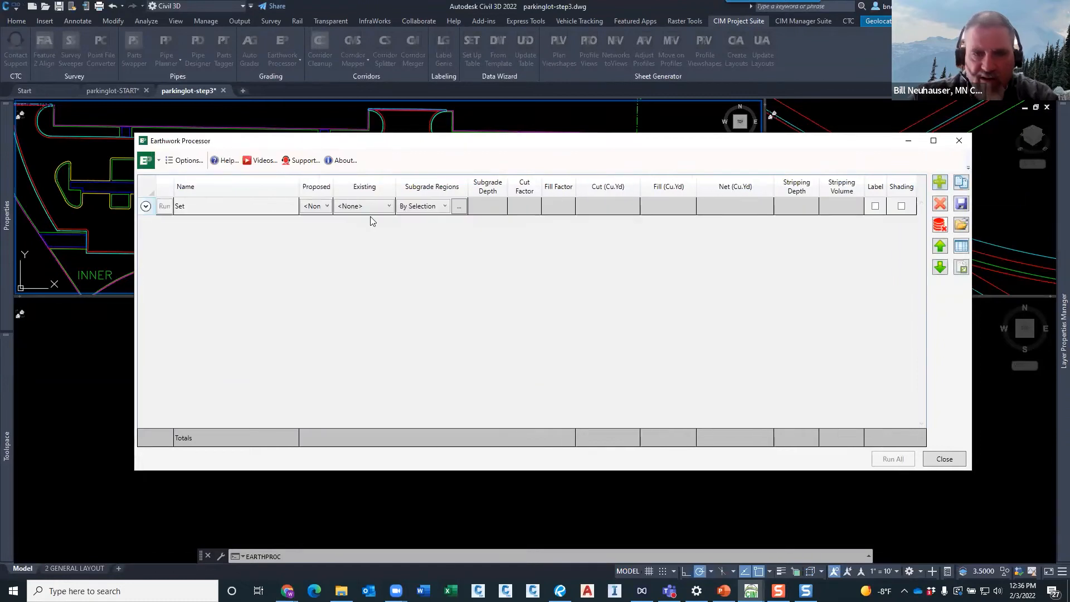
pyautogui.click(198, 205)
pyautogui.click(198, 205)
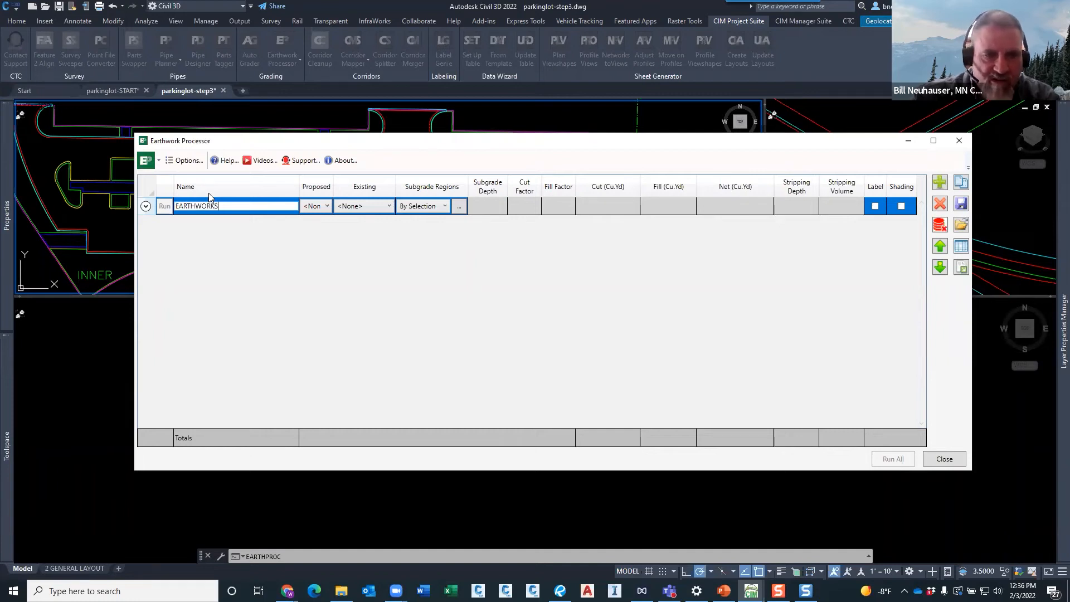
pyautogui.click(328, 206)
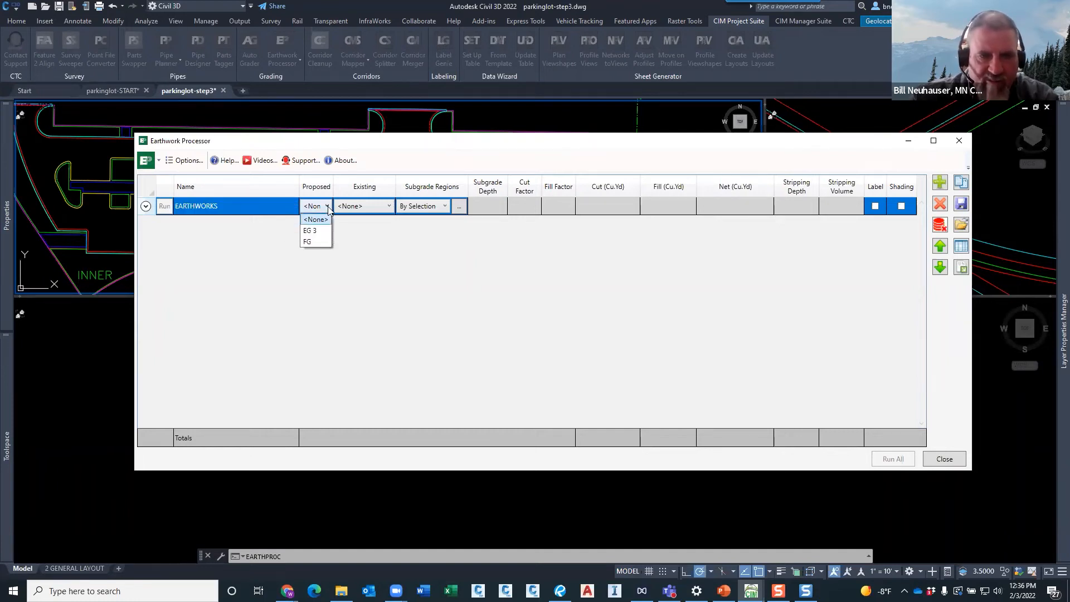
pyautogui.click(315, 243)
pyautogui.click(383, 208)
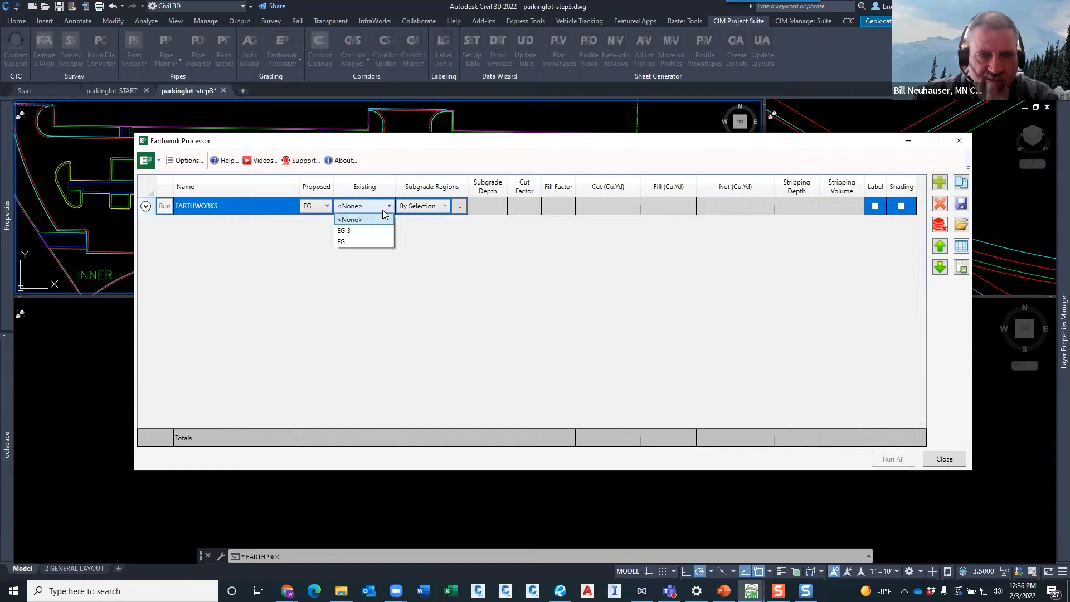
pyautogui.click(361, 231)
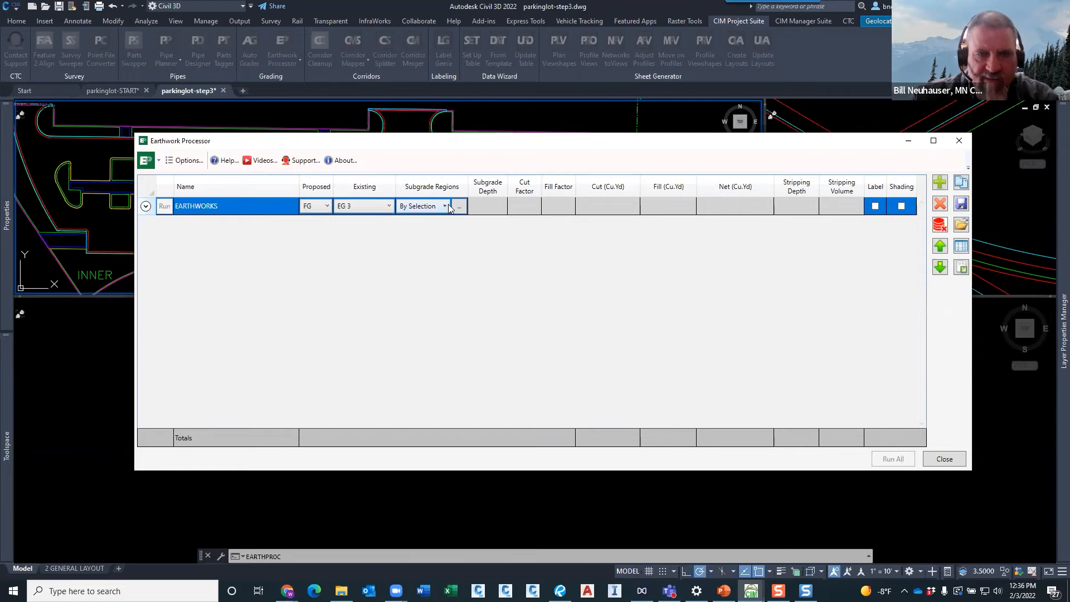
# - Define the set's subgrade regions by filter, including layers matching C-TOPO-GRAD-m-* based on a boundary line picked in the drawing
pyautogui.click(446, 206)
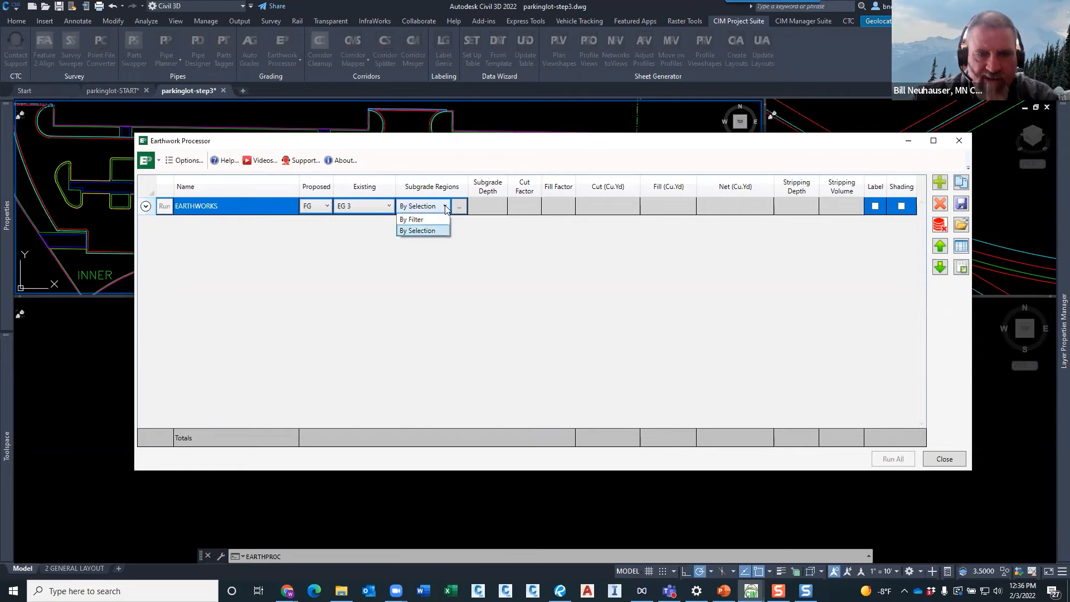
pyautogui.click(412, 220)
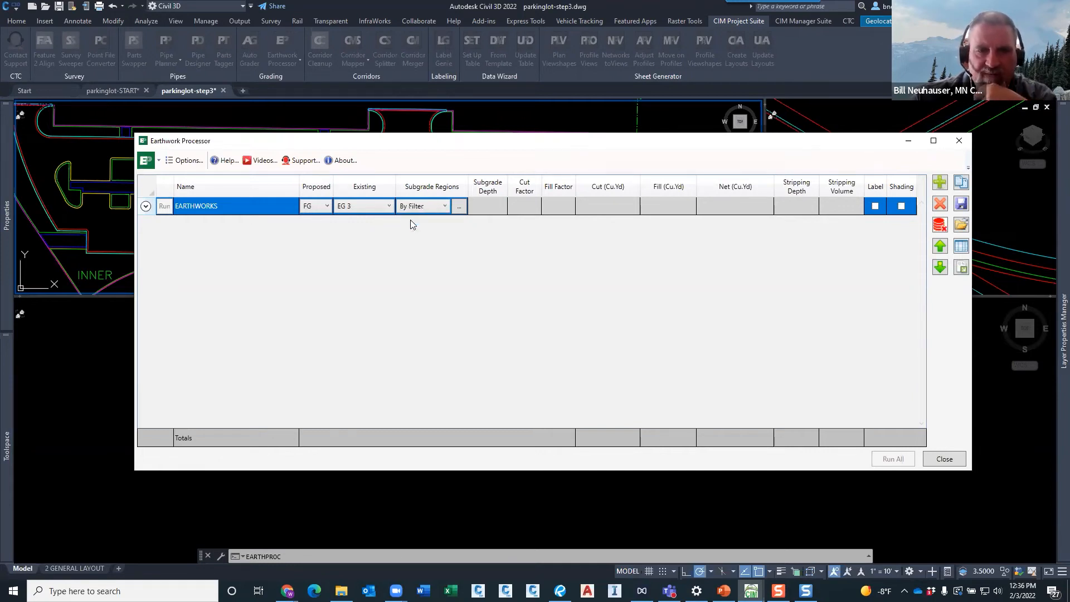
pyautogui.click(459, 207)
pyautogui.click(468, 258)
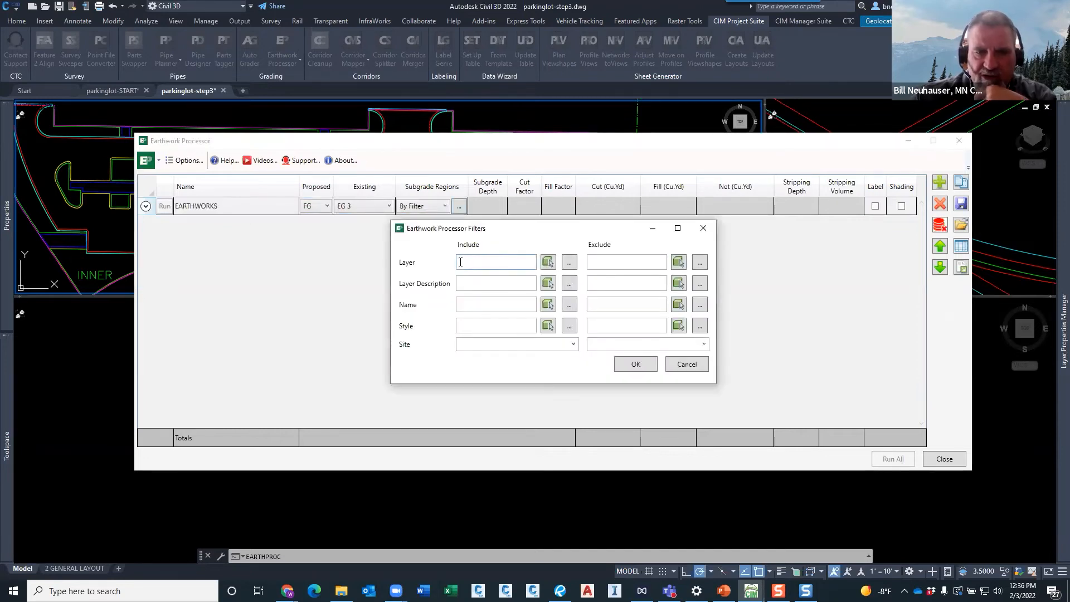
pyautogui.click(548, 263)
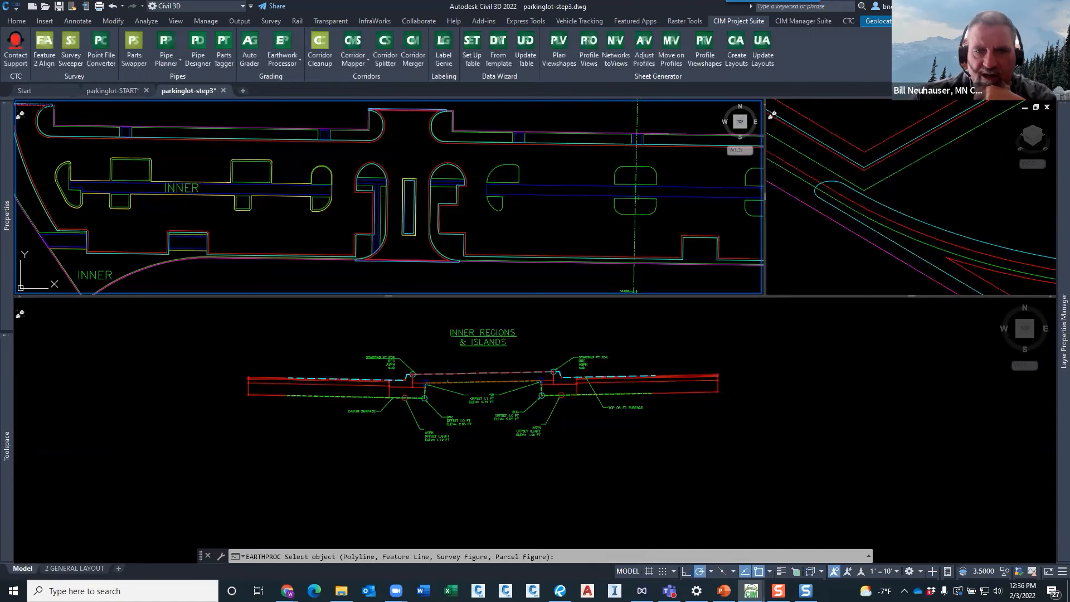
pyautogui.click(868, 250)
pyautogui.click(867, 240)
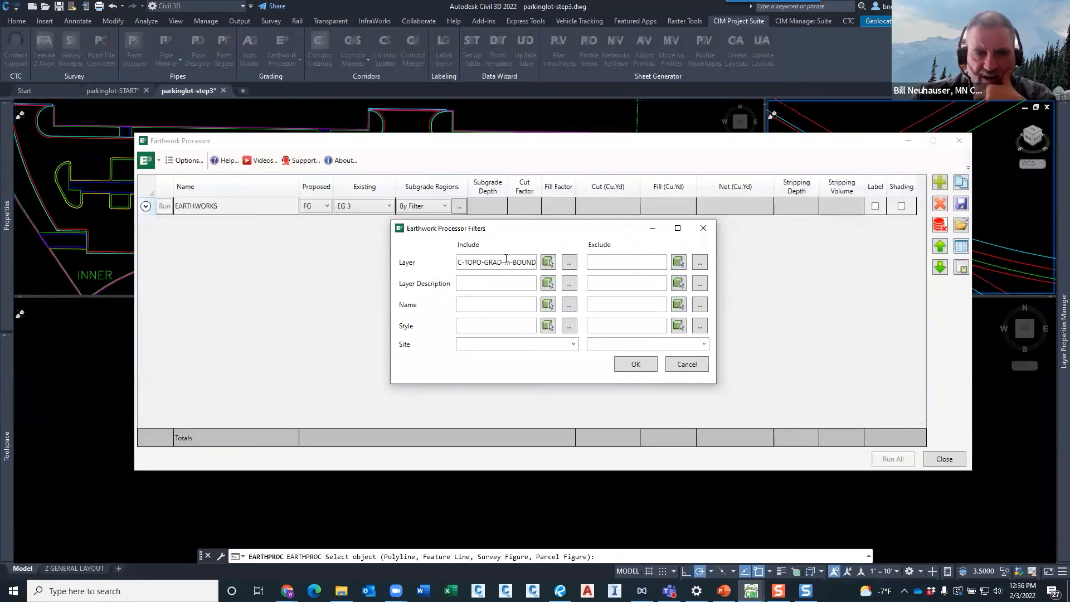
pyautogui.moveTo(512, 262); pyautogui.dragTo(583, 267)
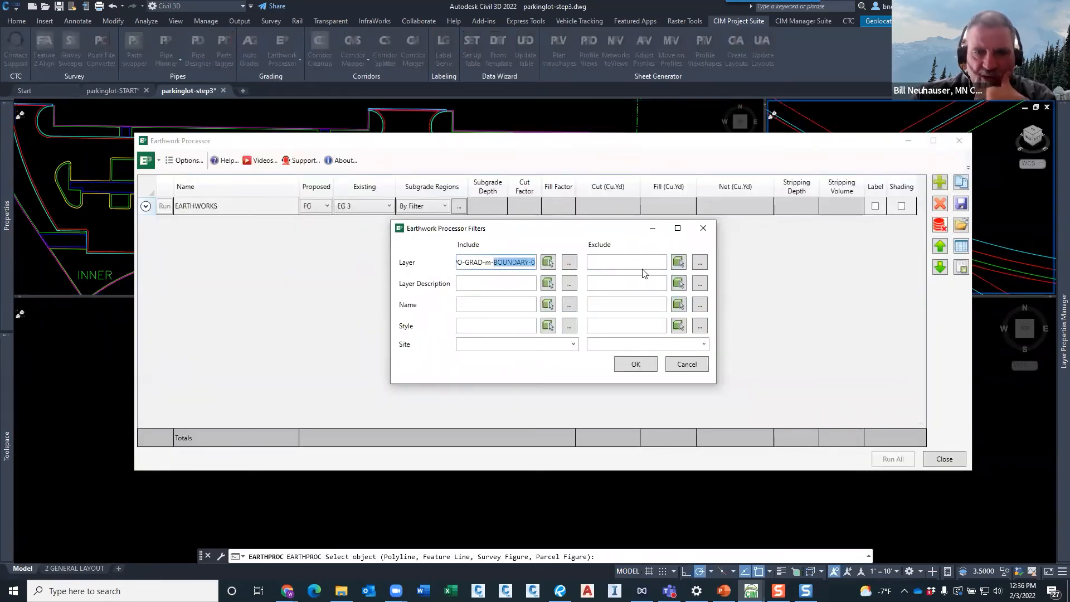
pyautogui.write('*')
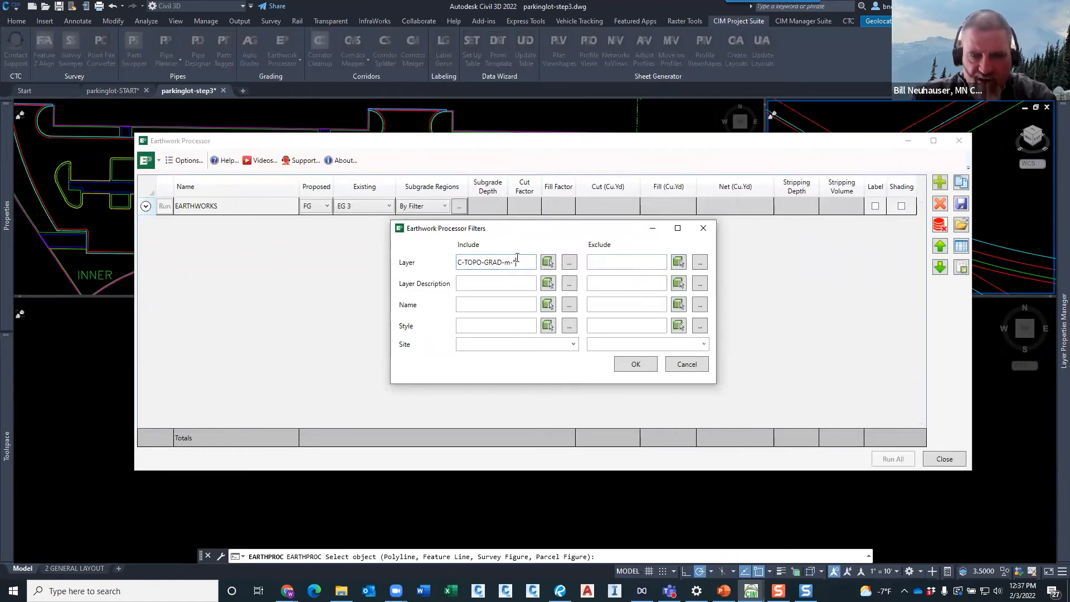
# - Look over the other include and exclude filter criteria, leave them blank, and apply the layer filter to load the regions
pyautogui.doubleClick(487, 262)
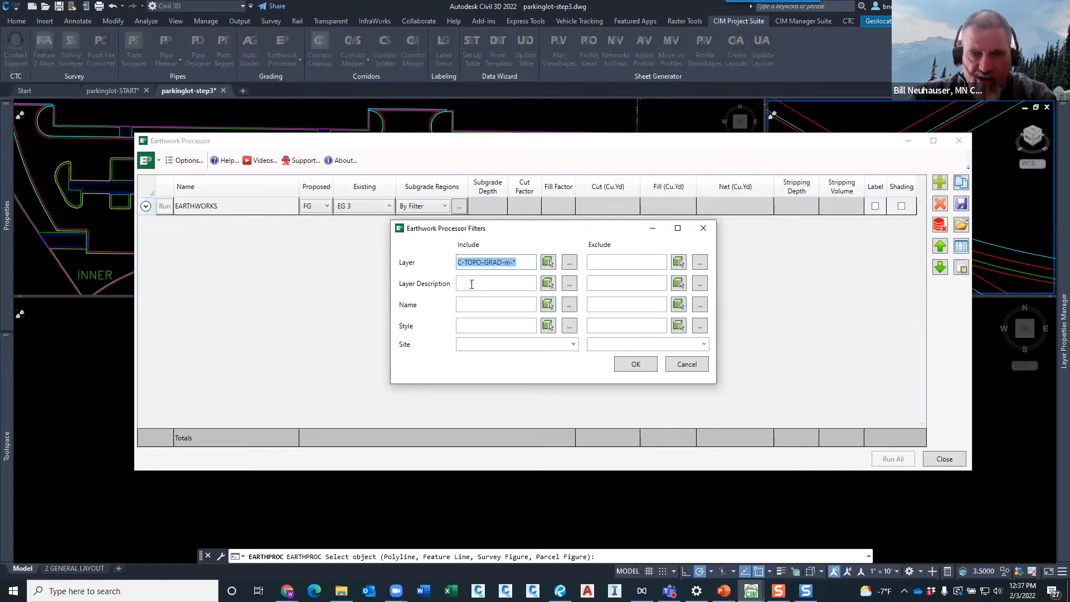
pyautogui.click(472, 284)
pyautogui.click(470, 304)
pyautogui.click(473, 326)
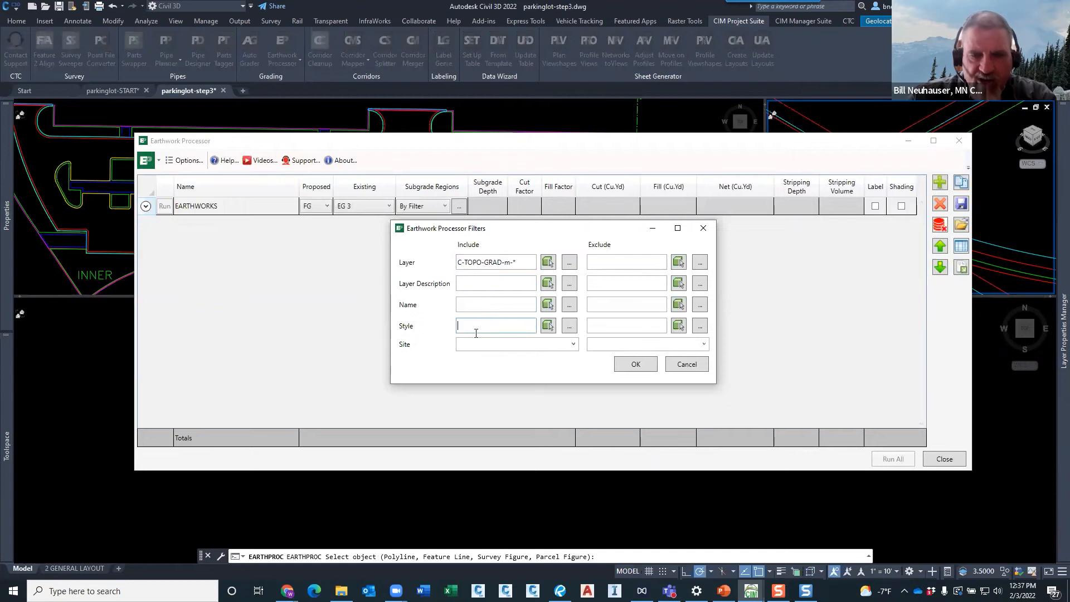
pyautogui.click(605, 262)
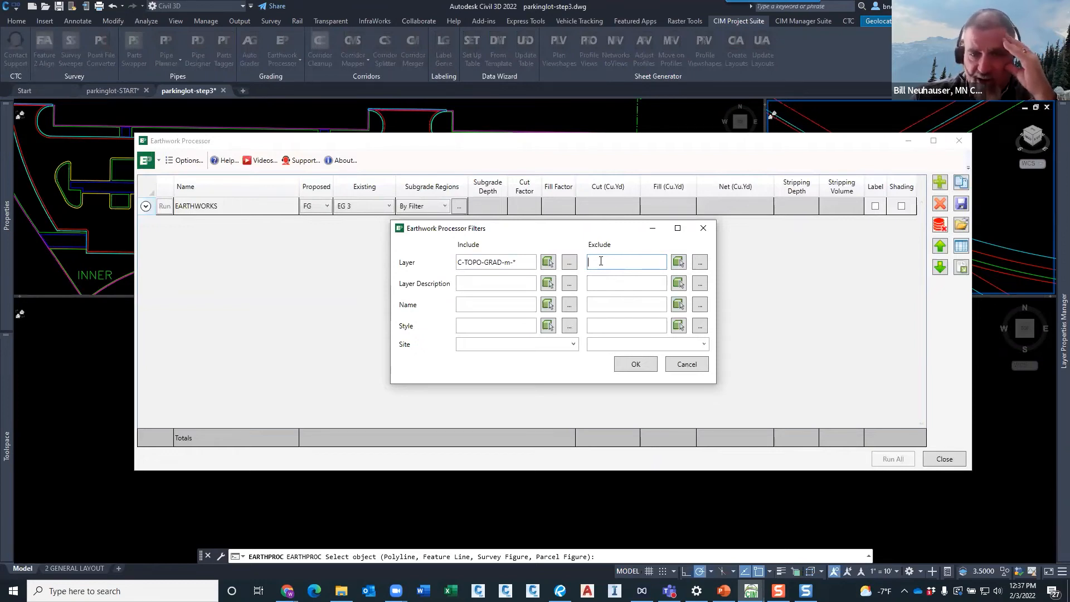
pyautogui.click(633, 364)
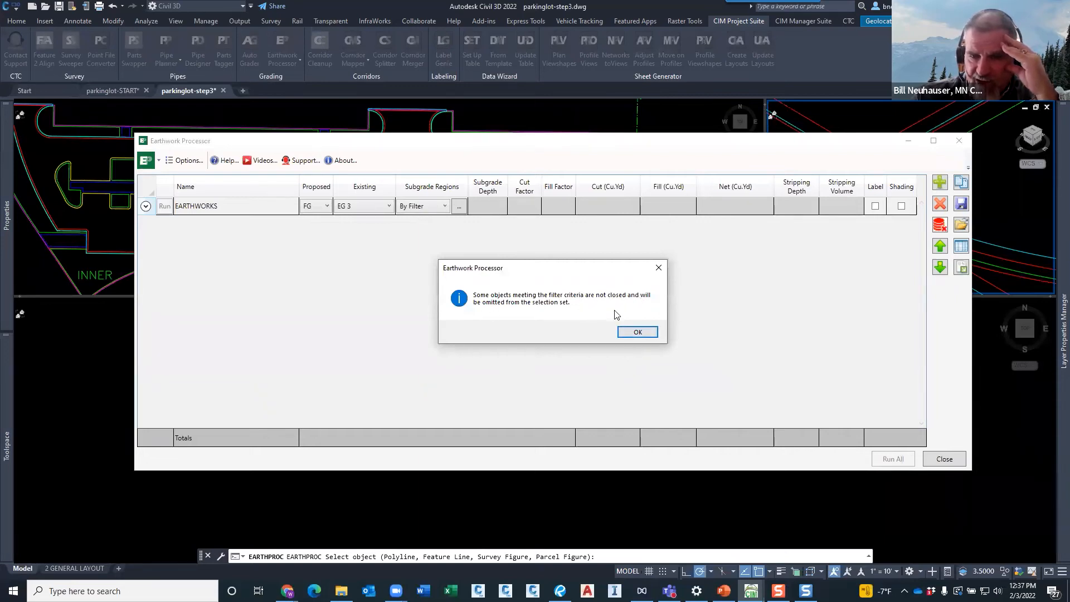
pyautogui.click(638, 332)
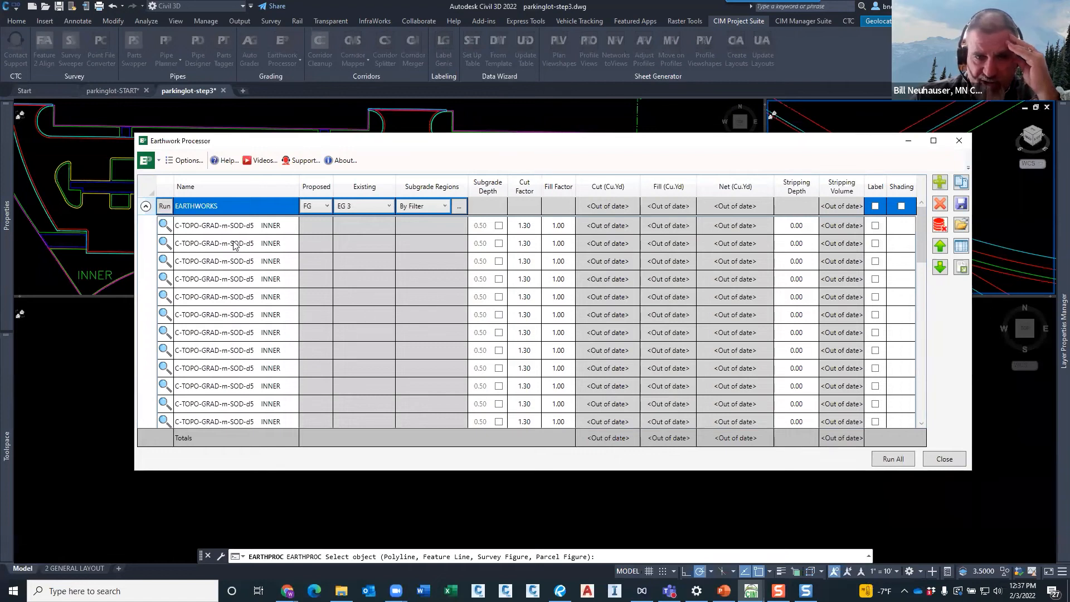
# - Review the layer names and subgrade depths of the sod, asphalt, curb, sidewalk and island regions in the EARTHWORKS set
pyautogui.scroll(-1, 255, 240)
pyautogui.scroll(-4, 256, 240)
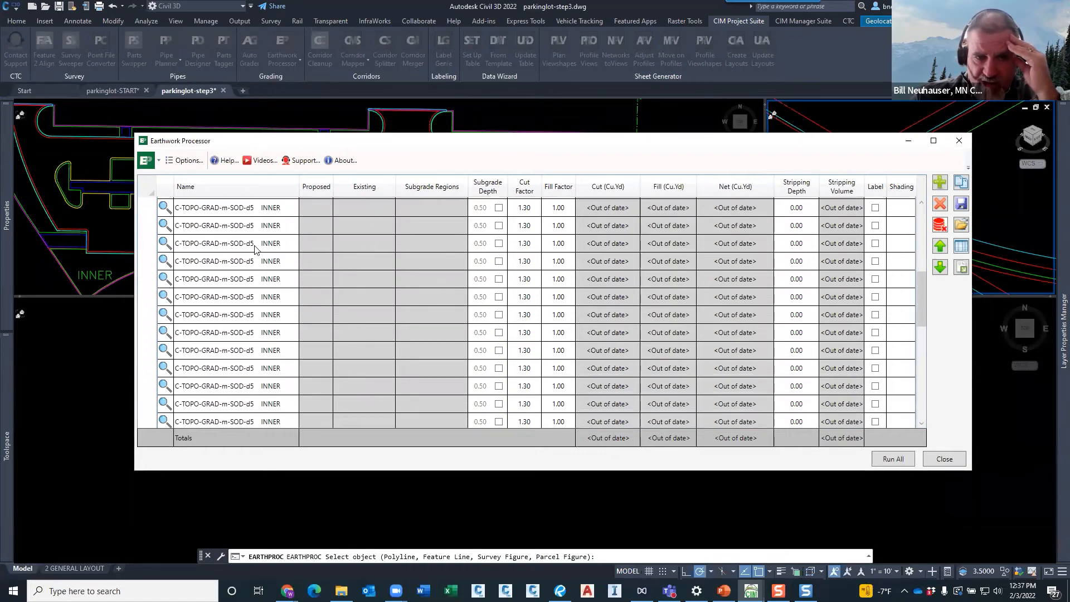
pyautogui.scroll(2, 256, 266)
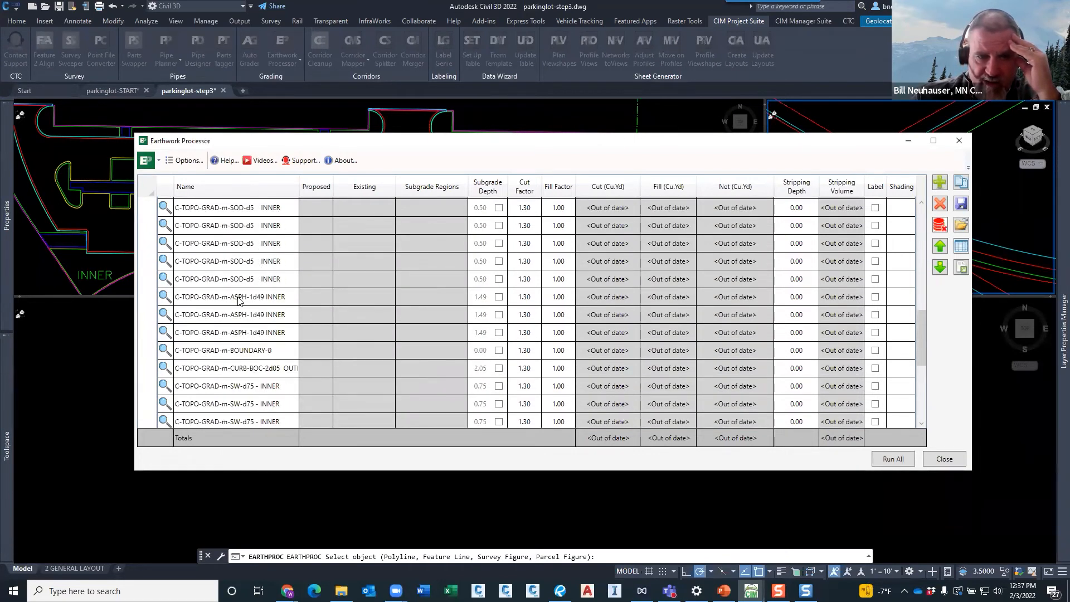
pyautogui.scroll(-1, 242, 301)
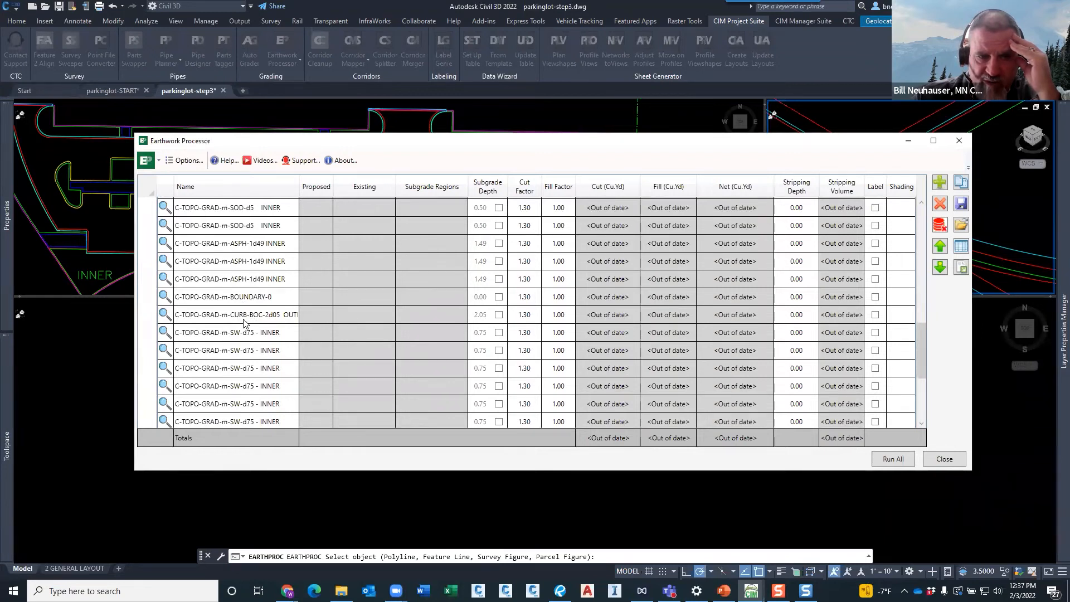
pyautogui.scroll(-3, 257, 351)
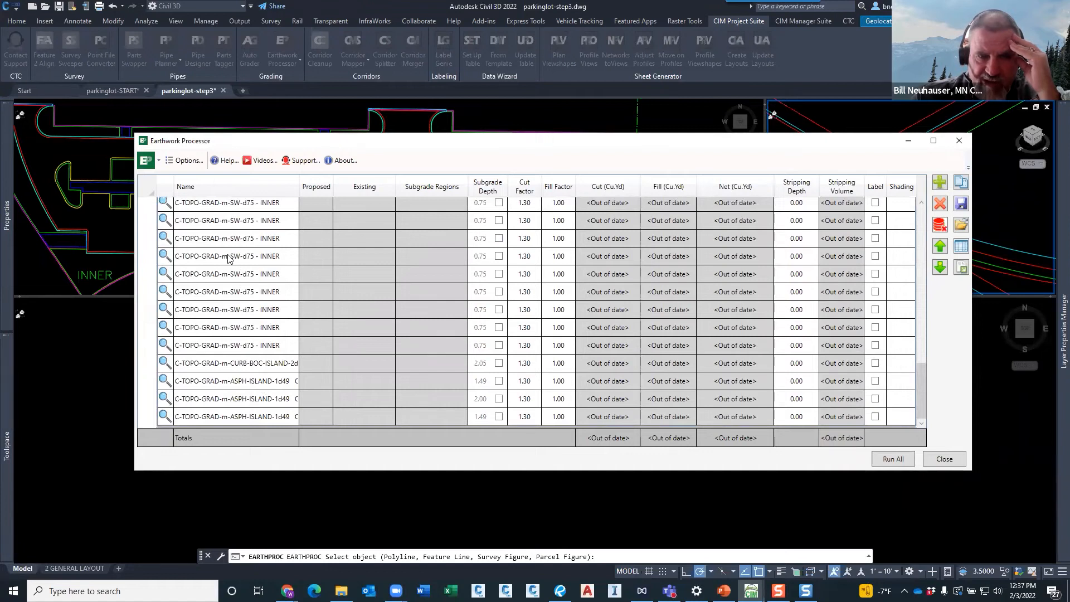
pyautogui.scroll(3, 228, 258)
pyautogui.scroll(5, 228, 258)
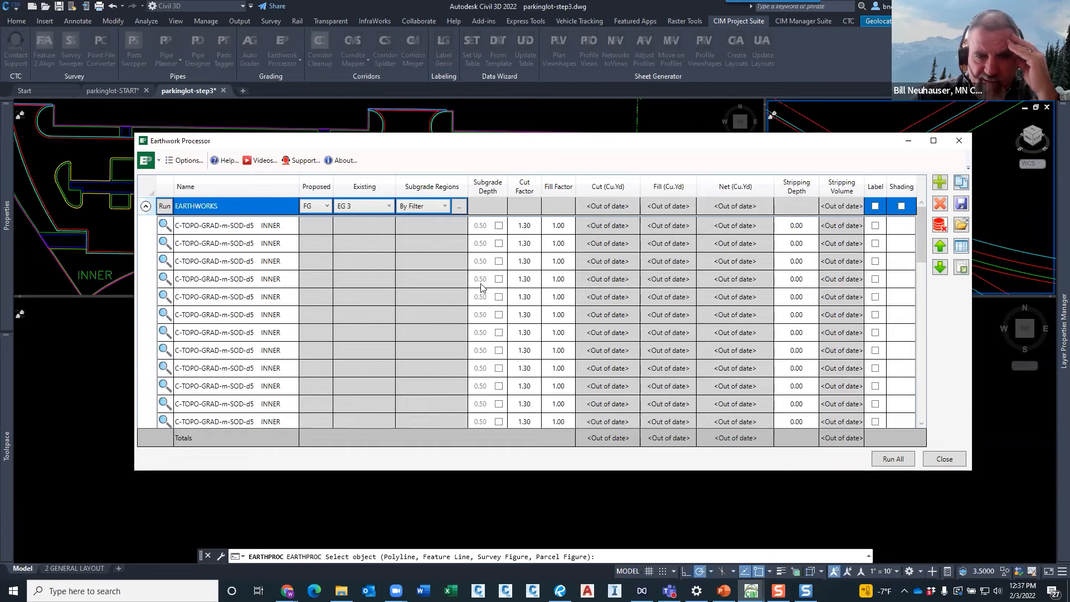
pyautogui.scroll(-3, 483, 295)
pyautogui.scroll(-10, 483, 300)
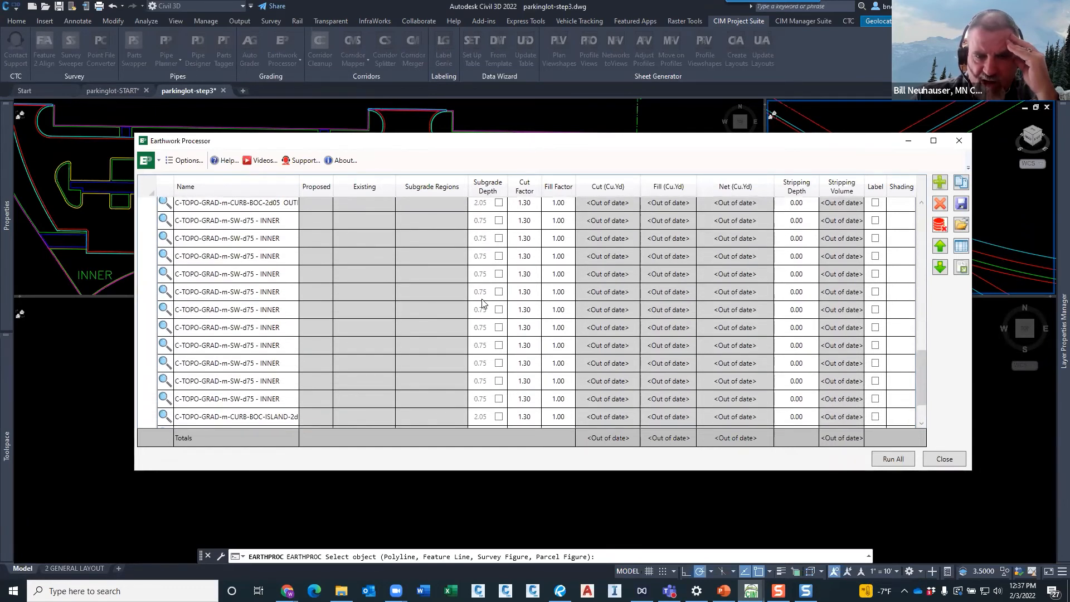
pyautogui.scroll(5, 483, 304)
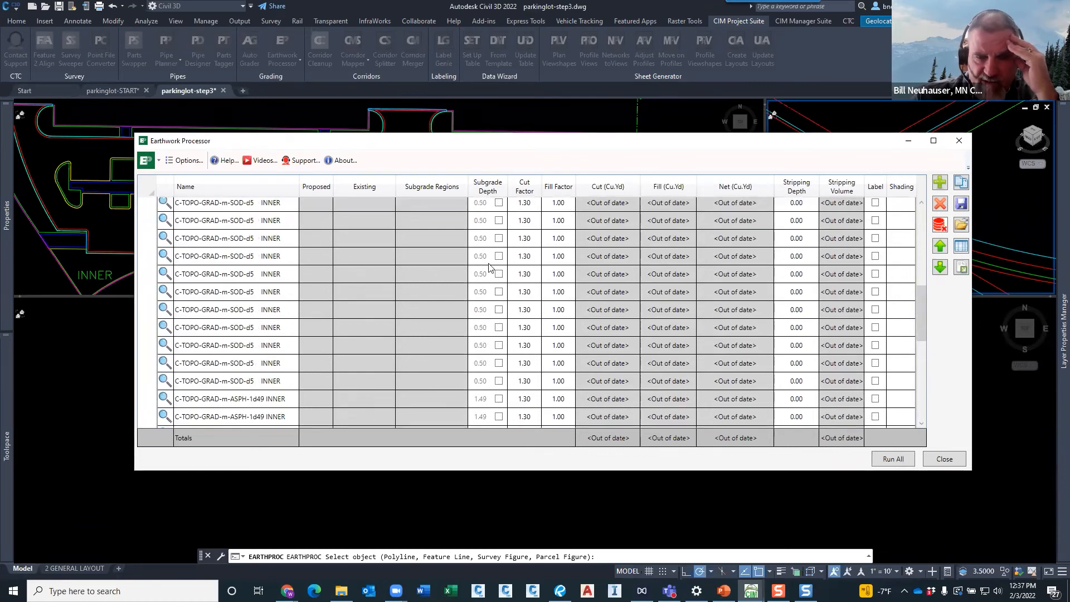
pyautogui.scroll(5, 485, 270)
# - Examine the cut factor, fill factor and stripping depth values throughout the region list
pyautogui.scroll(-3, 489, 268)
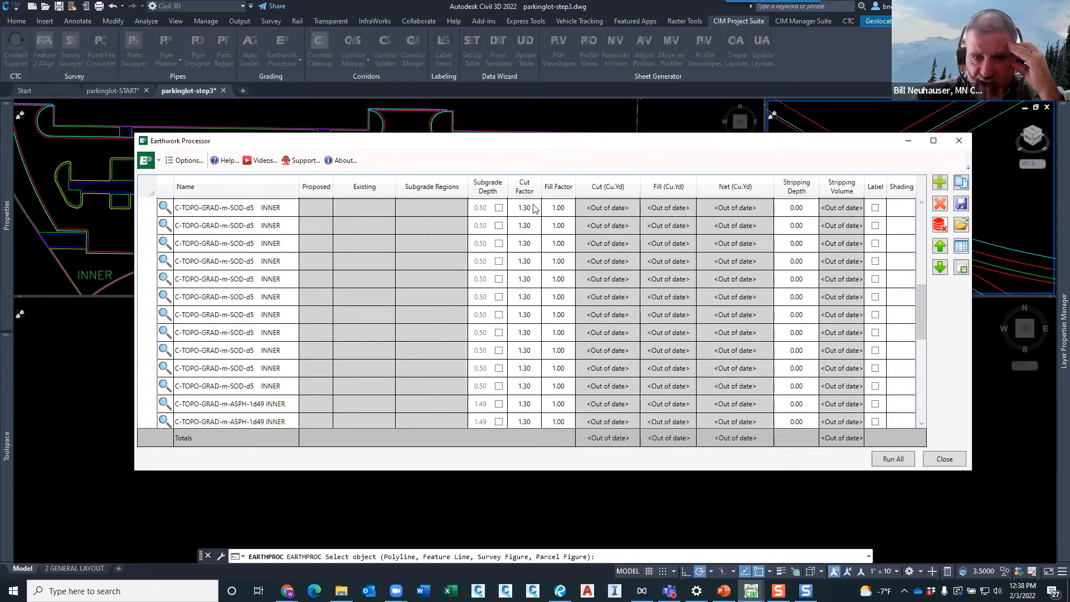
pyautogui.scroll(-1, 529, 228)
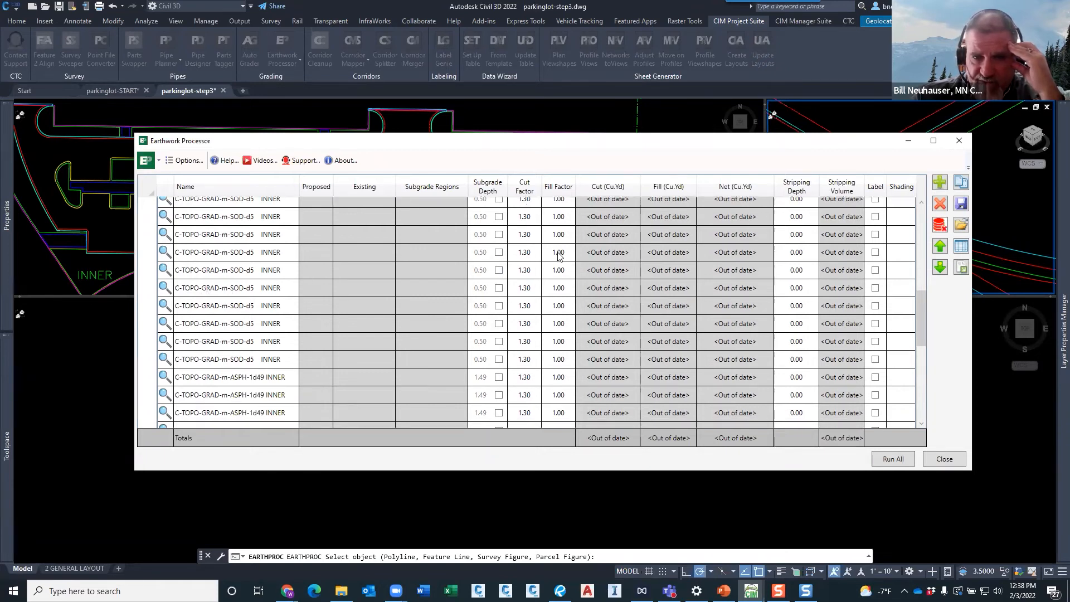
pyautogui.click(531, 269)
pyautogui.click(530, 269)
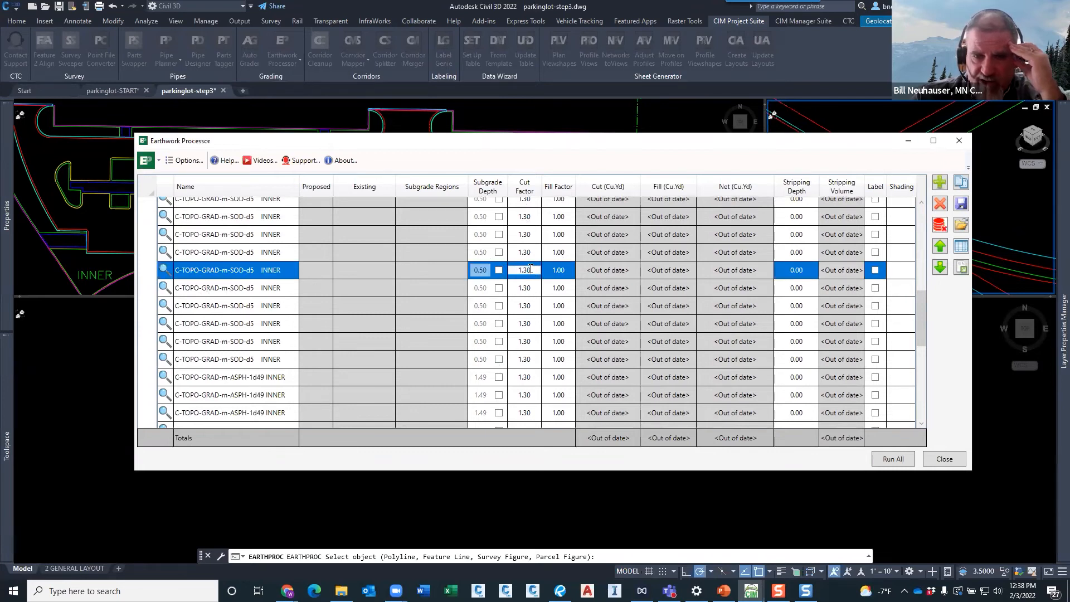
pyautogui.click(534, 233)
pyautogui.scroll(13, 535, 240)
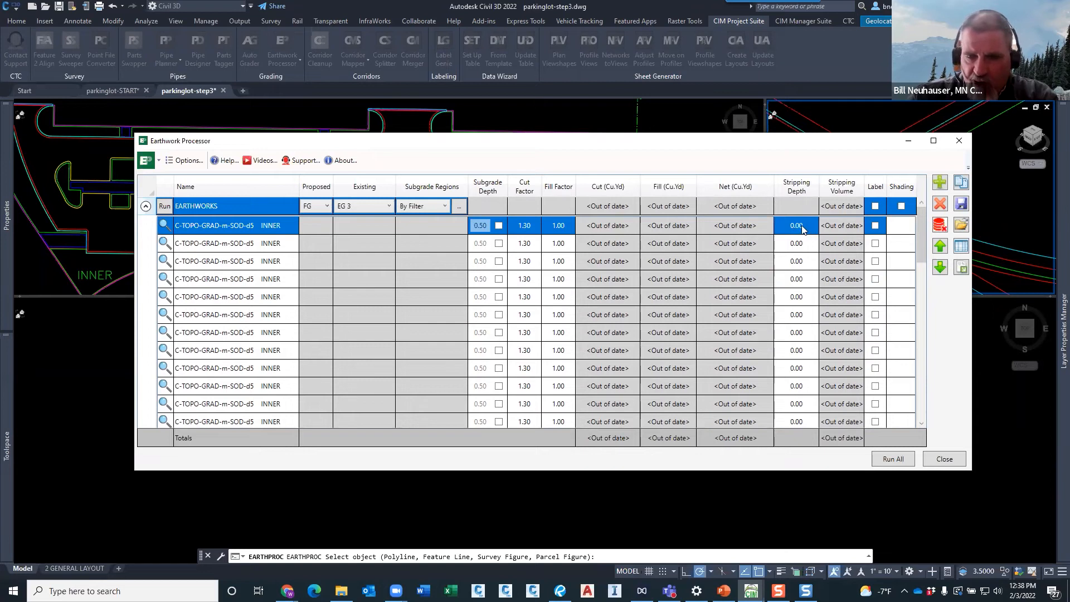
pyautogui.scroll(-3, 254, 255)
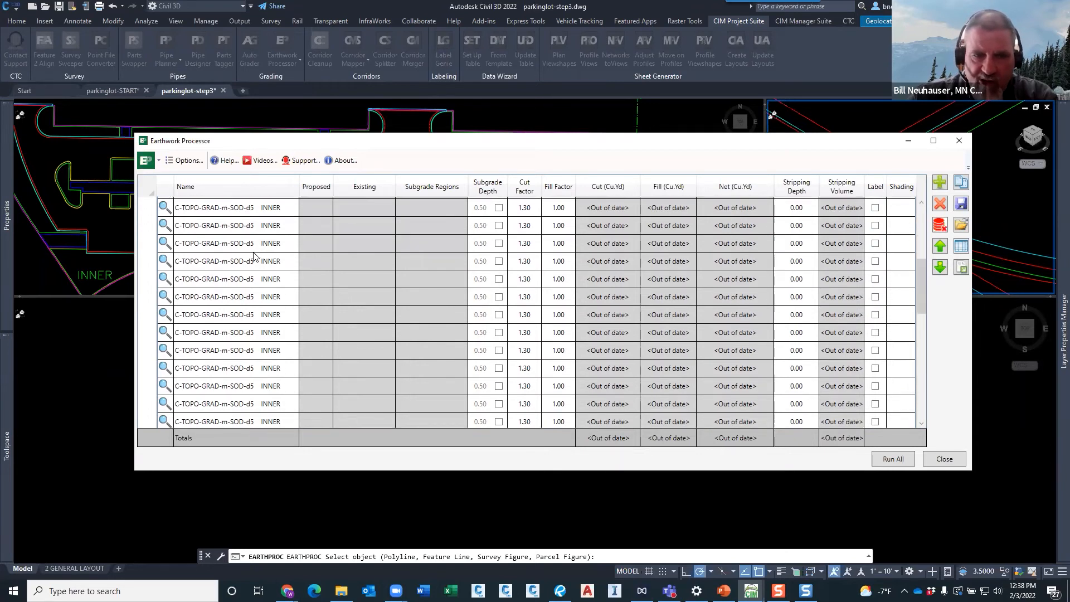
pyautogui.scroll(-5, 254, 255)
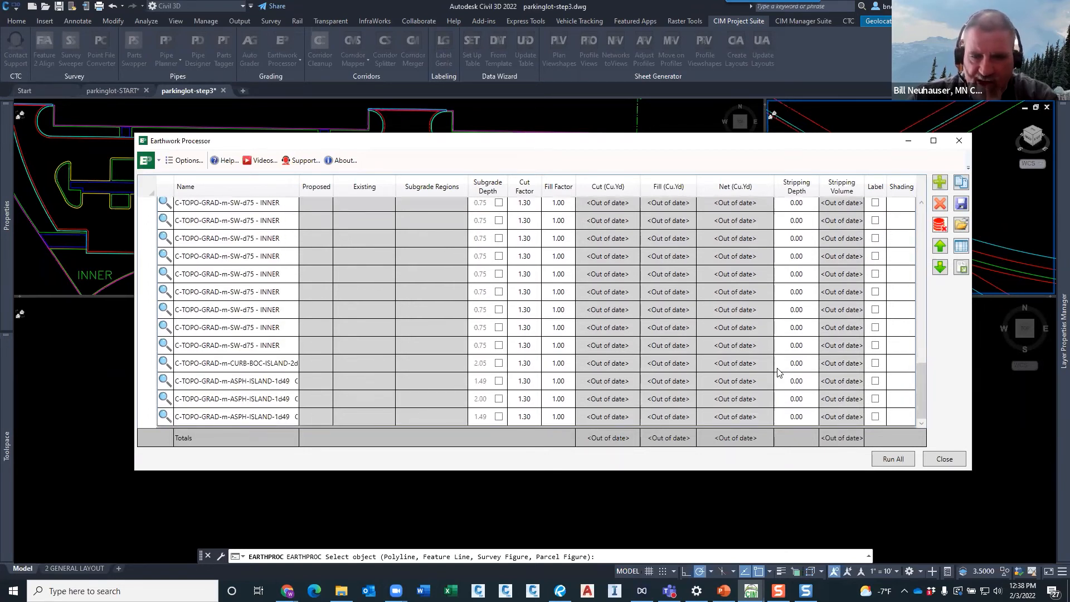
pyautogui.scroll(6, 795, 310)
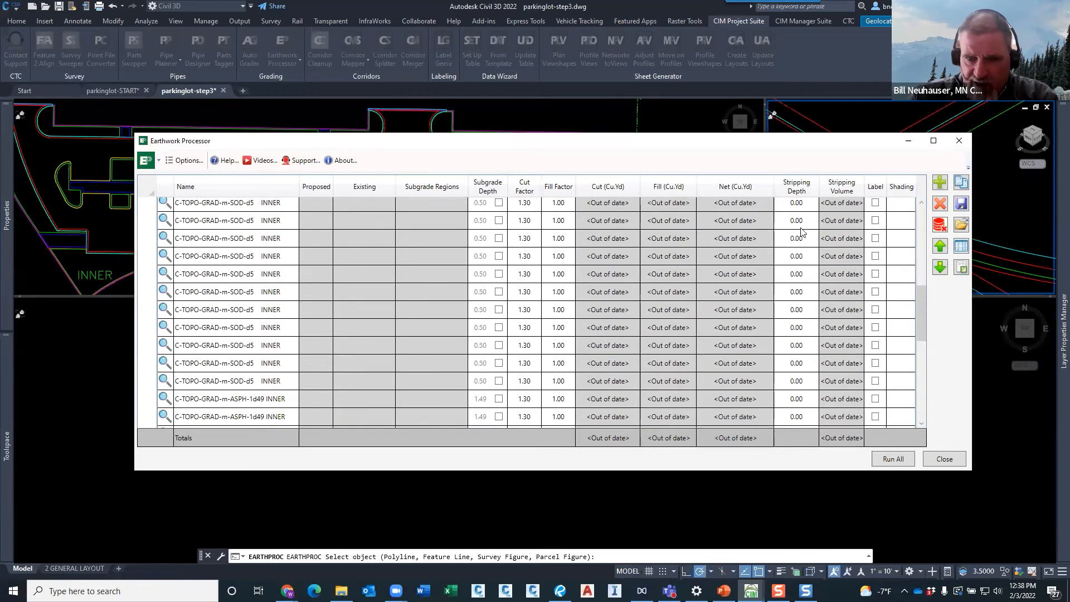
# - Set the stripping depth to 1 for the C-TOPO-GRAD-m-SOD-d5 INNER regions, from the second sod region to the last one
pyautogui.scroll(3, 802, 224)
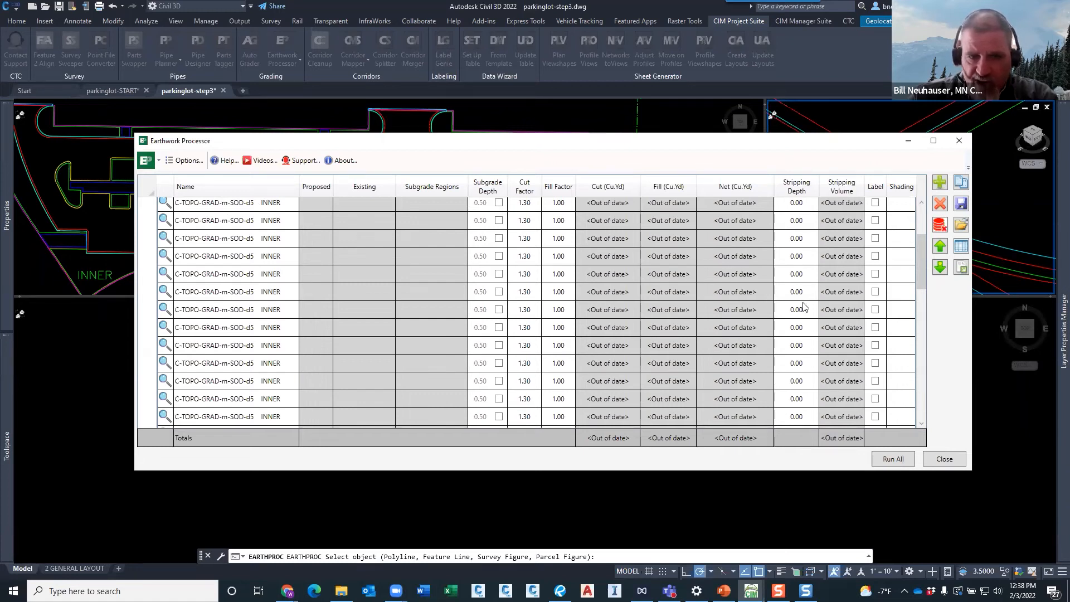
pyautogui.scroll(3, 804, 281)
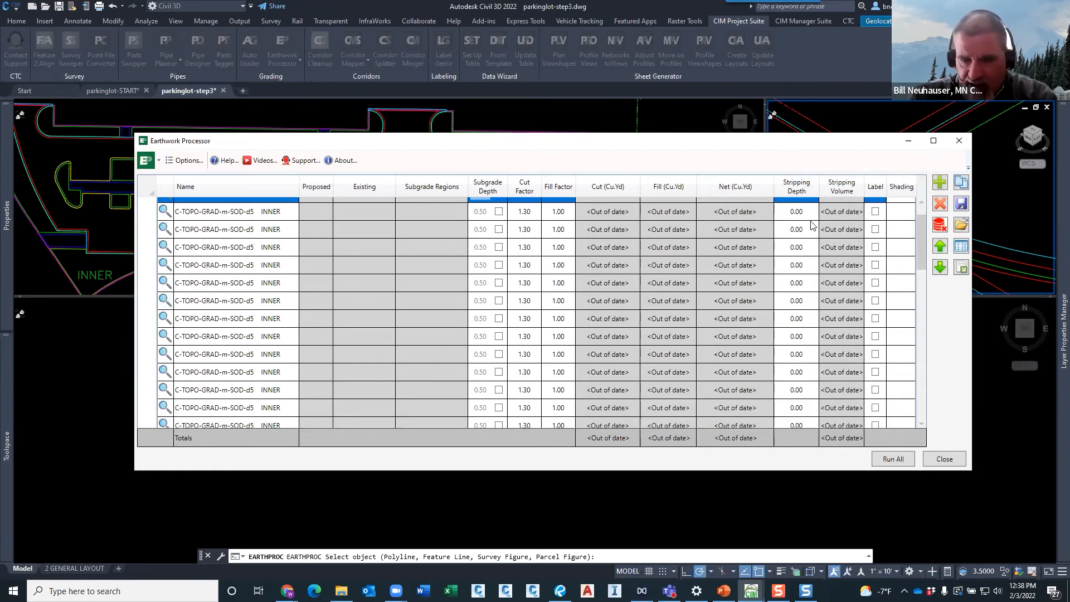
pyautogui.click(796, 211)
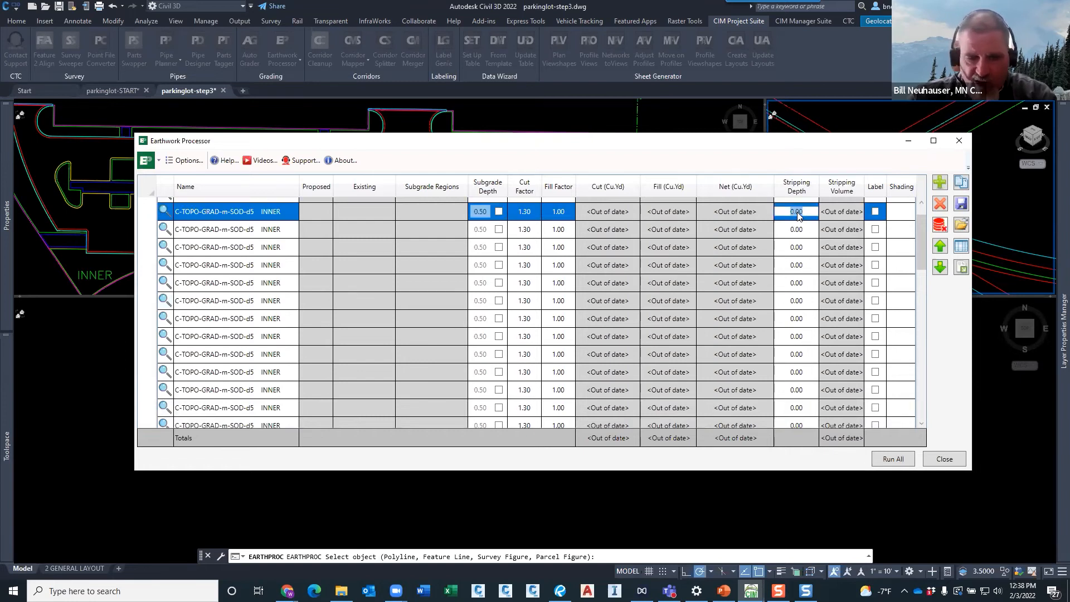
pyautogui.write('1')
pyautogui.click(798, 231)
pyautogui.write('1')
pyautogui.click(799, 249)
pyautogui.write('1')
pyautogui.click(800, 267)
pyautogui.write('1')
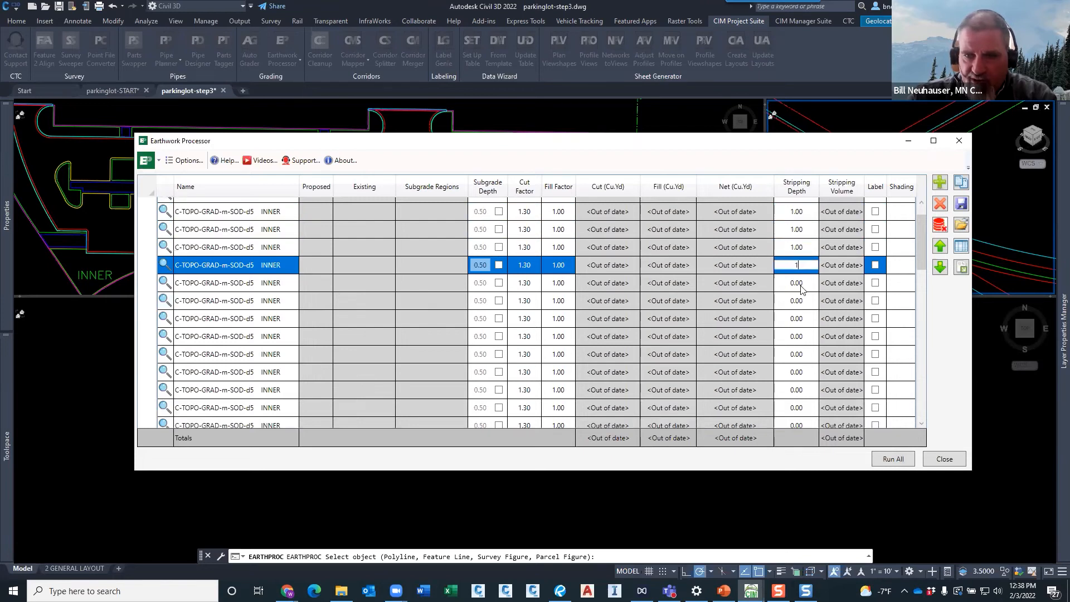
pyautogui.click(801, 285)
pyautogui.write('1')
pyautogui.click(801, 300)
pyautogui.write('1')
pyautogui.click(800, 322)
pyautogui.write('1')
pyautogui.click(800, 337)
pyautogui.write('1')
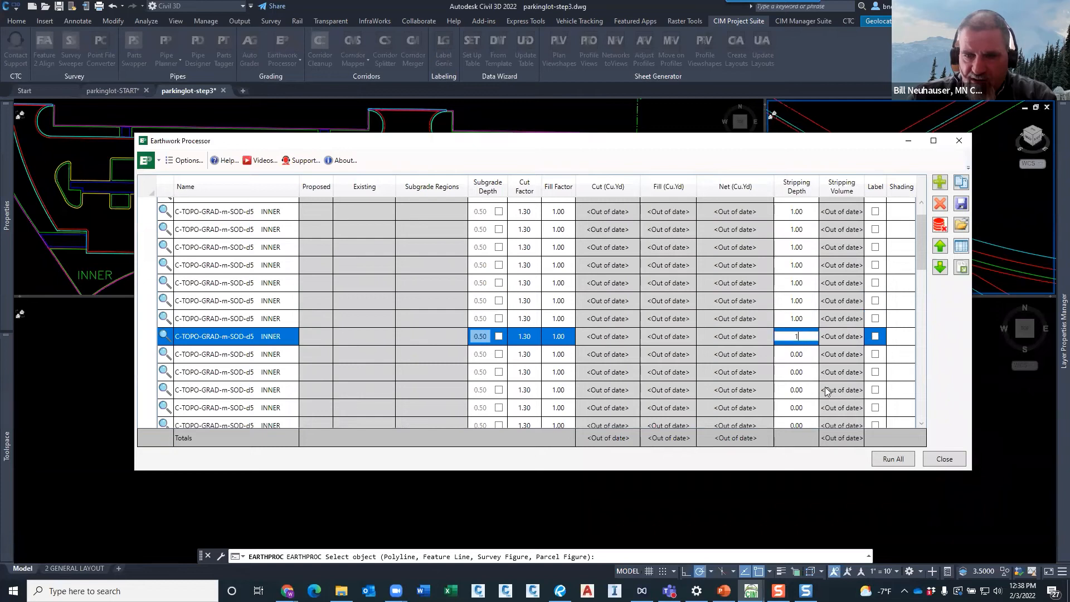
pyautogui.click(808, 356)
pyautogui.write('1')
pyautogui.click(803, 374)
pyautogui.write('1')
pyautogui.click(801, 391)
pyautogui.write('1')
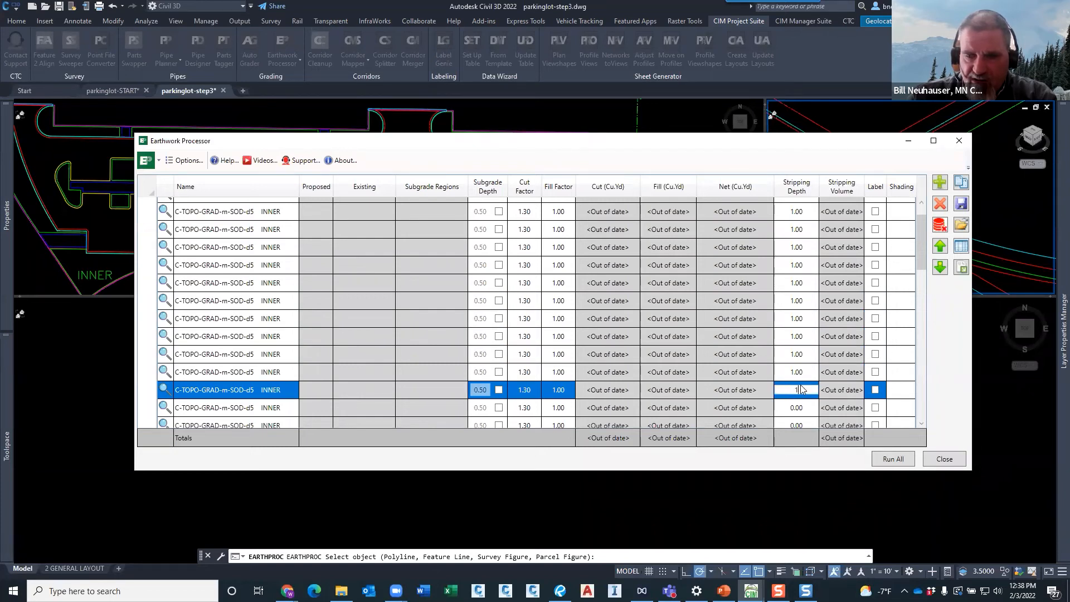
pyautogui.scroll(-2, 800, 390)
pyautogui.click(801, 301)
pyautogui.write('1')
pyautogui.click(801, 319)
pyautogui.write('1')
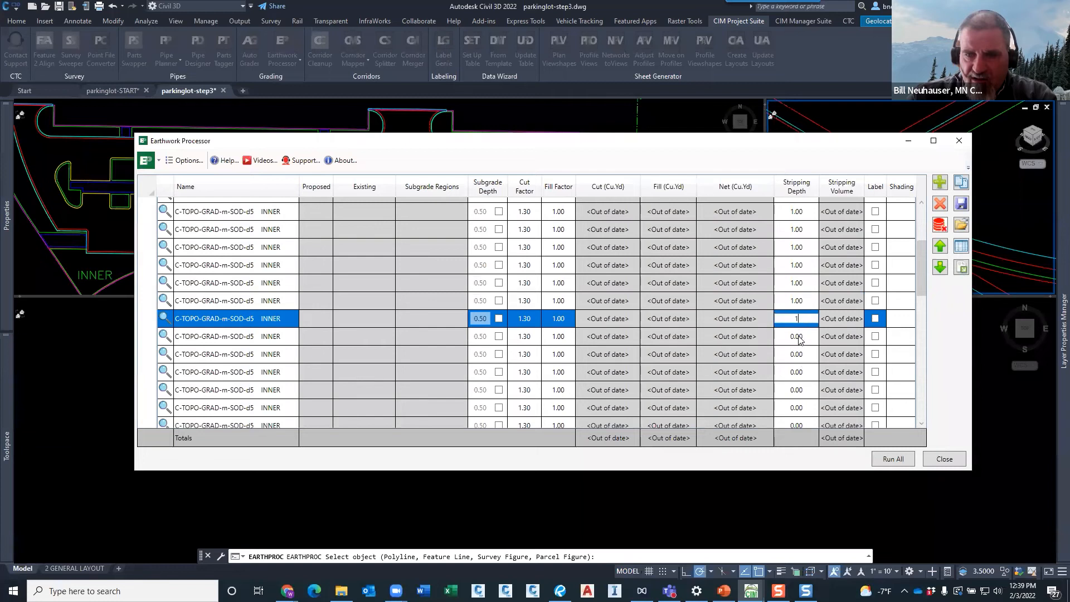
pyautogui.click(801, 337)
pyautogui.write('1')
pyautogui.click(801, 357)
pyautogui.write('1')
pyautogui.click(803, 374)
pyautogui.write('1')
pyautogui.click(805, 390)
pyautogui.write('1')
pyautogui.scroll(-3, 805, 262)
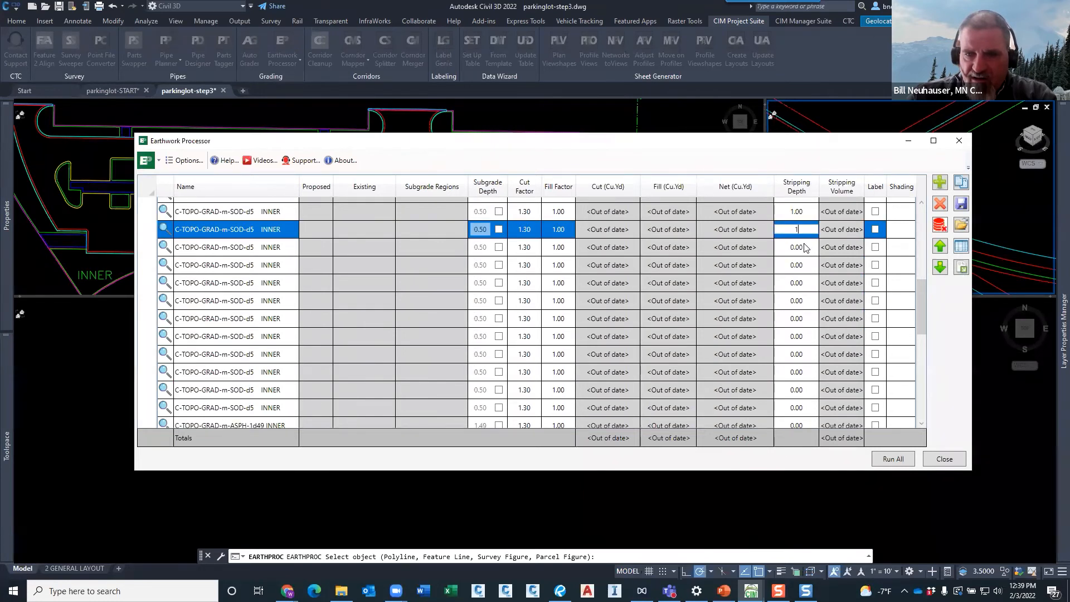
pyautogui.click(803, 247)
pyautogui.write('1')
pyautogui.click(801, 264)
pyautogui.write('1')
pyautogui.click(800, 282)
pyautogui.write('1')
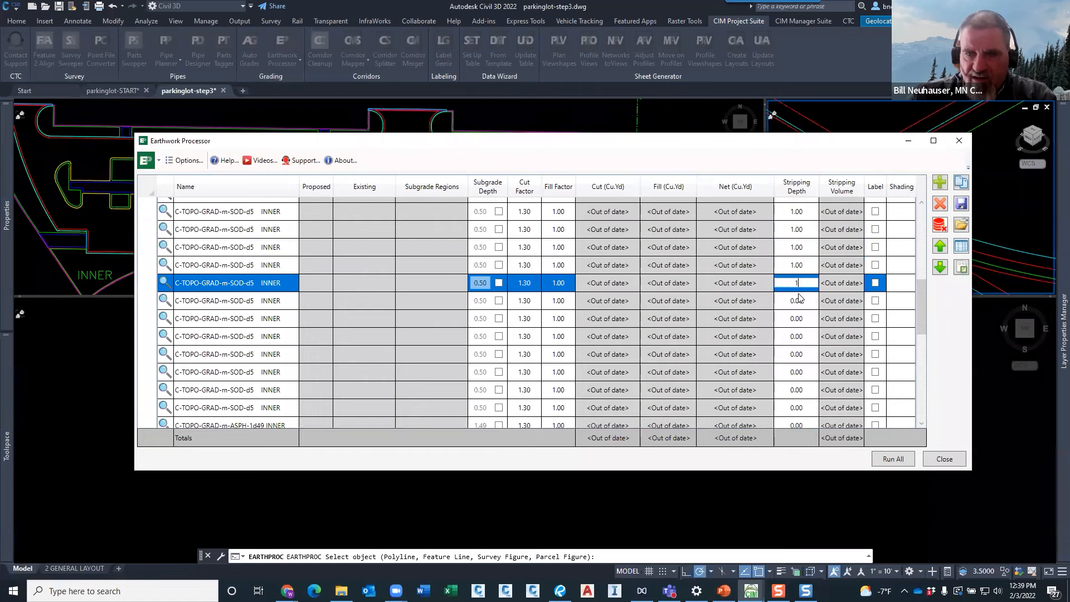
pyautogui.click(800, 301)
pyautogui.write('1')
pyautogui.click(800, 319)
pyautogui.write('1')
pyautogui.click(800, 337)
pyautogui.write('1')
pyautogui.click(803, 354)
pyautogui.write('1')
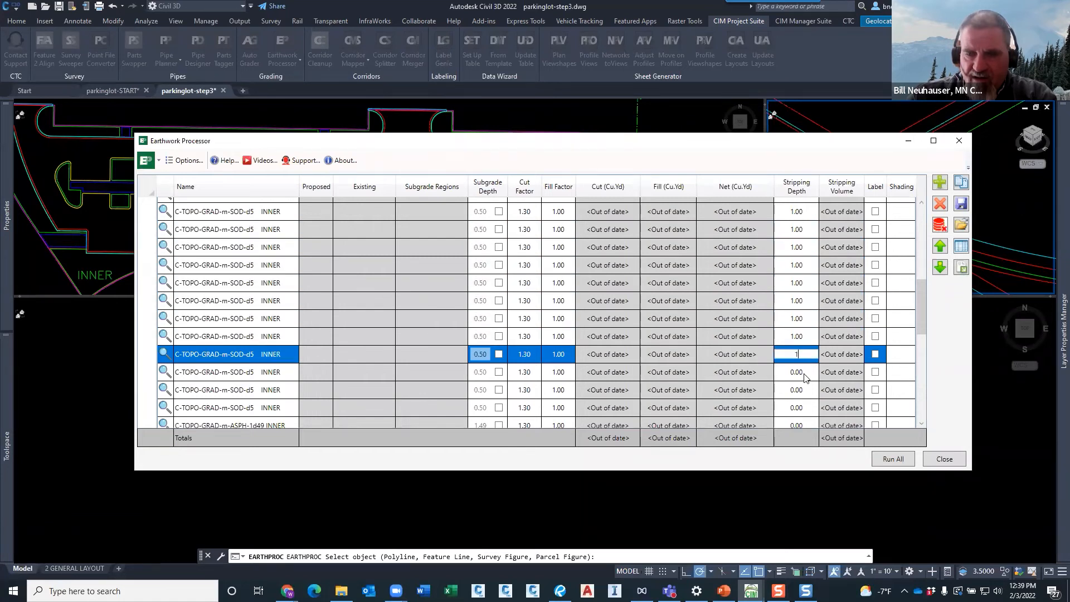
pyautogui.click(805, 373)
pyautogui.write('1')
pyautogui.click(805, 390)
pyautogui.write('1')
pyautogui.click(804, 407)
pyautogui.write('1')
pyautogui.scroll(-1, 802, 376)
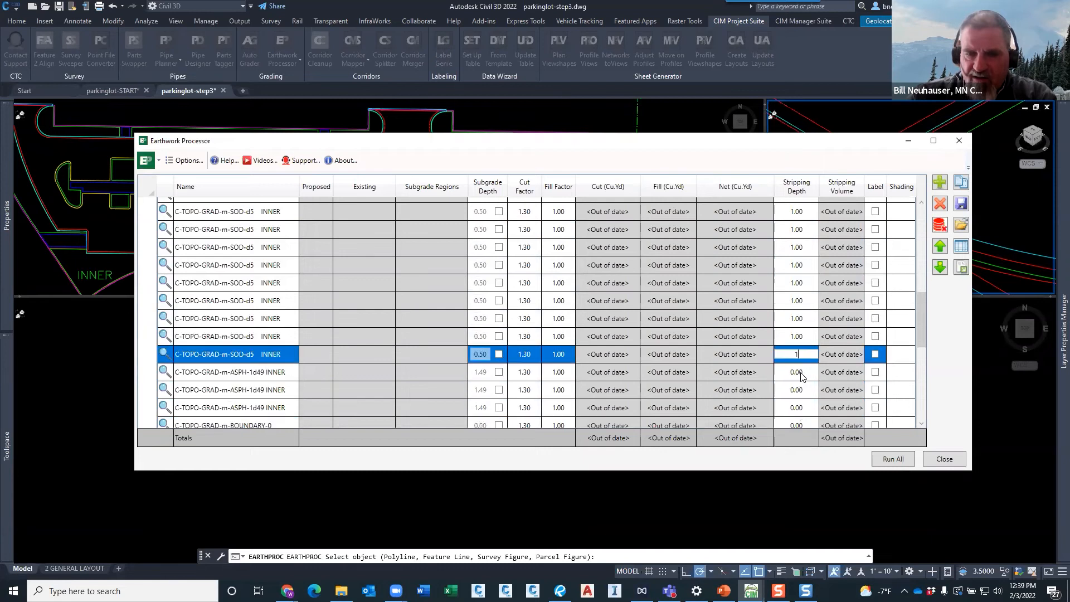
# - Set the stripping depth to 1 for the three ASPH-1d49 INNER regions, the BOUNDARY-0 region and the CURB-BOC-2d05 region
pyautogui.scroll(-2, 803, 376)
pyautogui.click(804, 292)
pyautogui.write('1')
pyautogui.click(801, 310)
pyautogui.write('1')
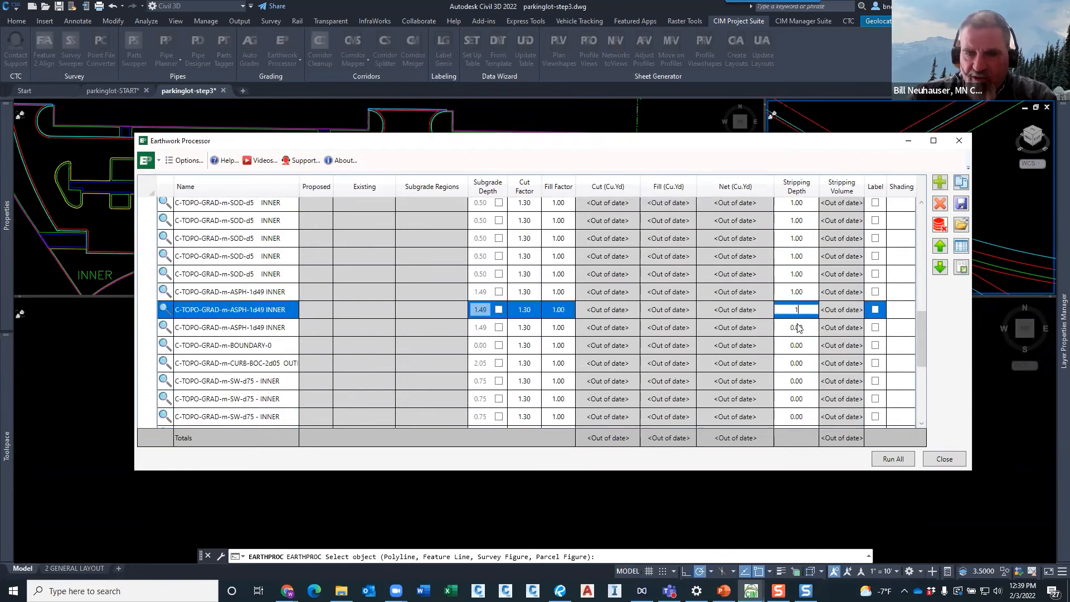
pyautogui.click(801, 328)
pyautogui.write('1')
pyautogui.click(801, 346)
pyautogui.write('1')
pyautogui.click(803, 365)
pyautogui.write('1')
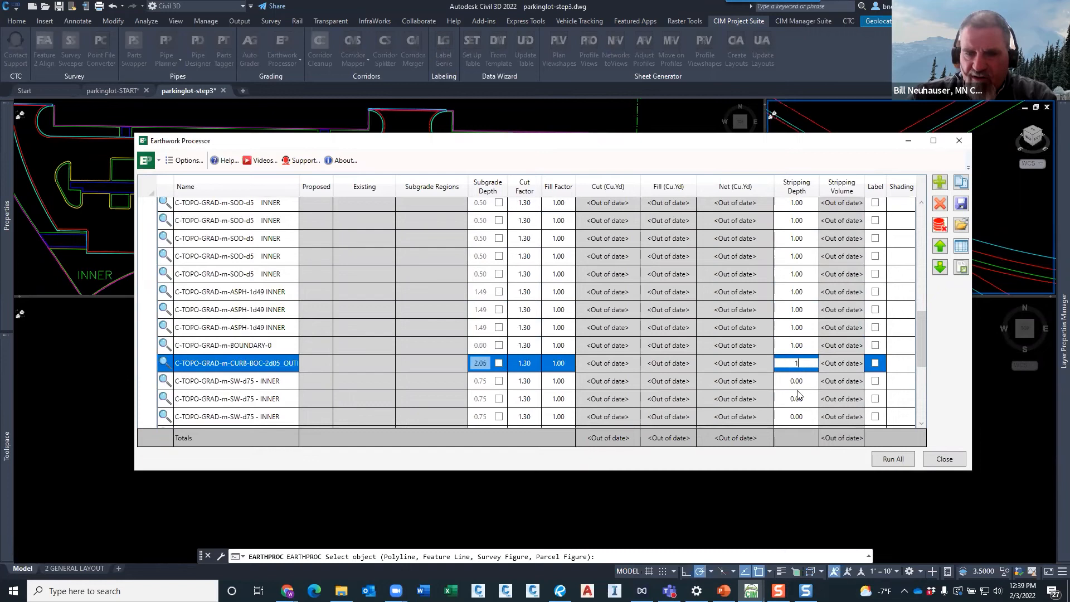
# - Set the stripping depth to 1 for all the C-TOPO-GRAD-m-SW-d75 - INNER sidewalk regions
pyautogui.click(800, 381)
pyautogui.write('1')
pyautogui.scroll(-2, 798, 390)
pyautogui.click(791, 292)
pyautogui.write('1')
pyautogui.click(804, 311)
pyautogui.write('1')
pyautogui.click(803, 330)
pyautogui.write('1')
pyautogui.click(803, 348)
pyautogui.write('1')
pyautogui.click(800, 365)
pyautogui.write('1')
pyautogui.click(804, 383)
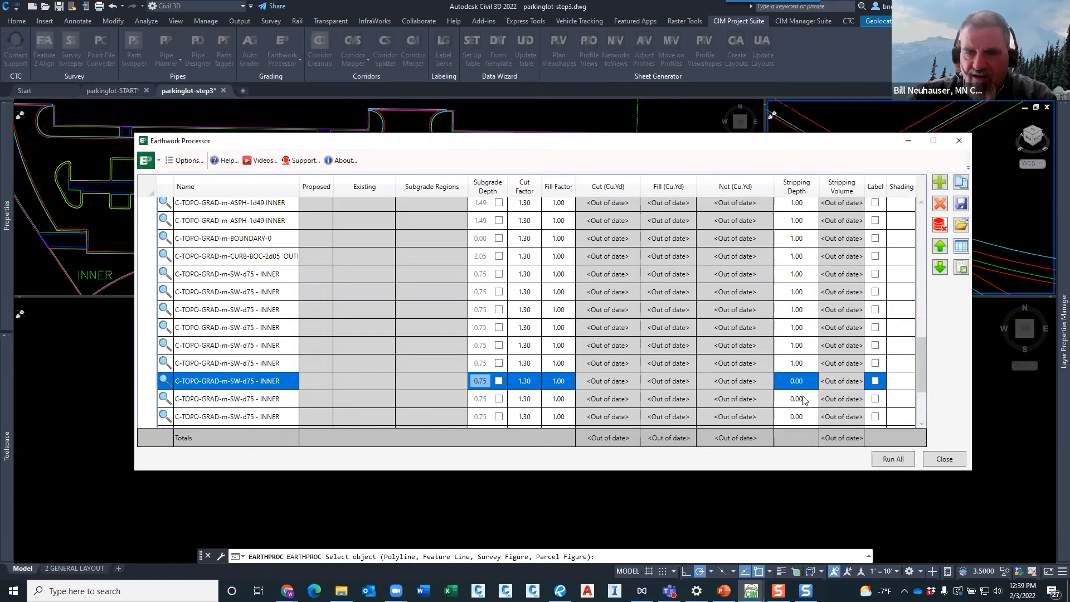
pyautogui.write('1')
pyautogui.click(802, 399)
pyautogui.scroll(-2, 803, 398)
pyautogui.click(800, 307)
pyautogui.write('1')
pyautogui.click(800, 328)
pyautogui.write('1')
pyautogui.click(798, 345)
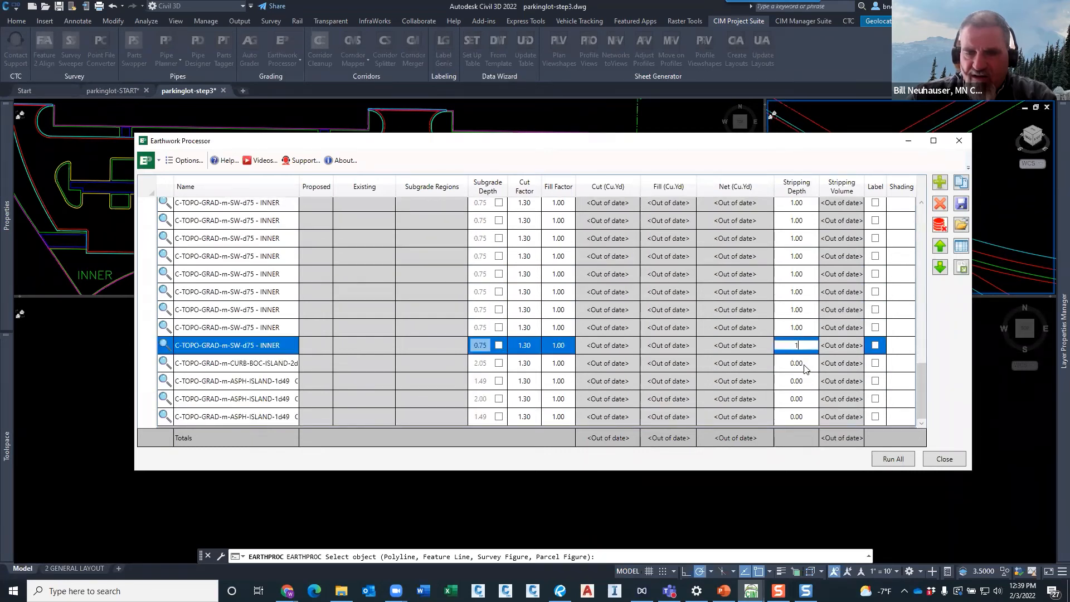
# - Set the stripping depth to 1 for the CURB-BOC-ISLAND region and the three ASPH-ISLAND-1d49 regions
pyautogui.click(805, 365)
pyautogui.write('1')
pyautogui.click(806, 383)
pyautogui.write('1')
pyautogui.click(800, 400)
pyautogui.write('1')
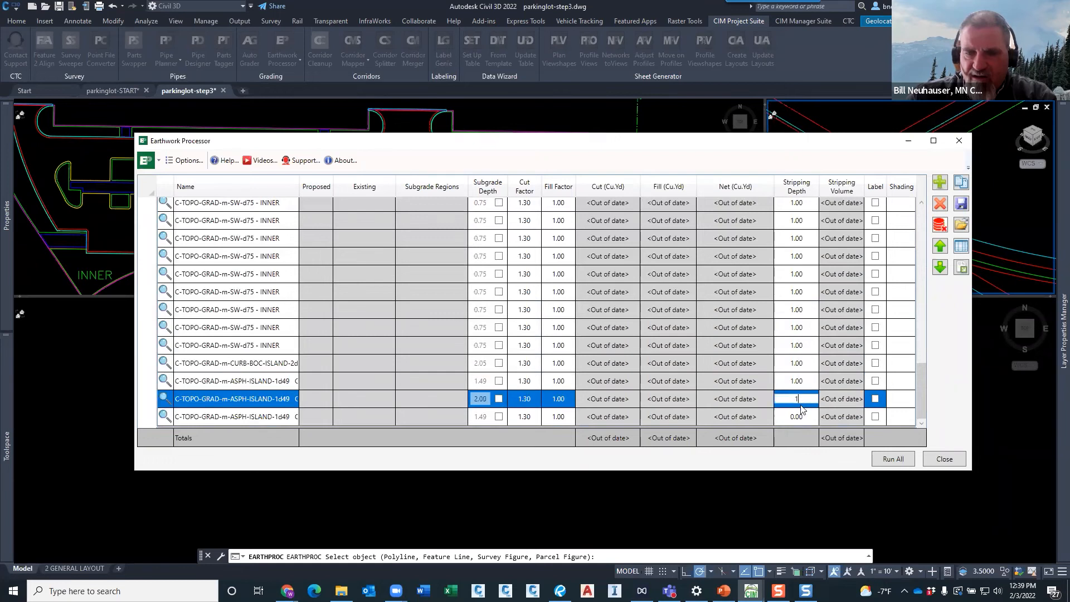
pyautogui.click(804, 417)
pyautogui.write('1')
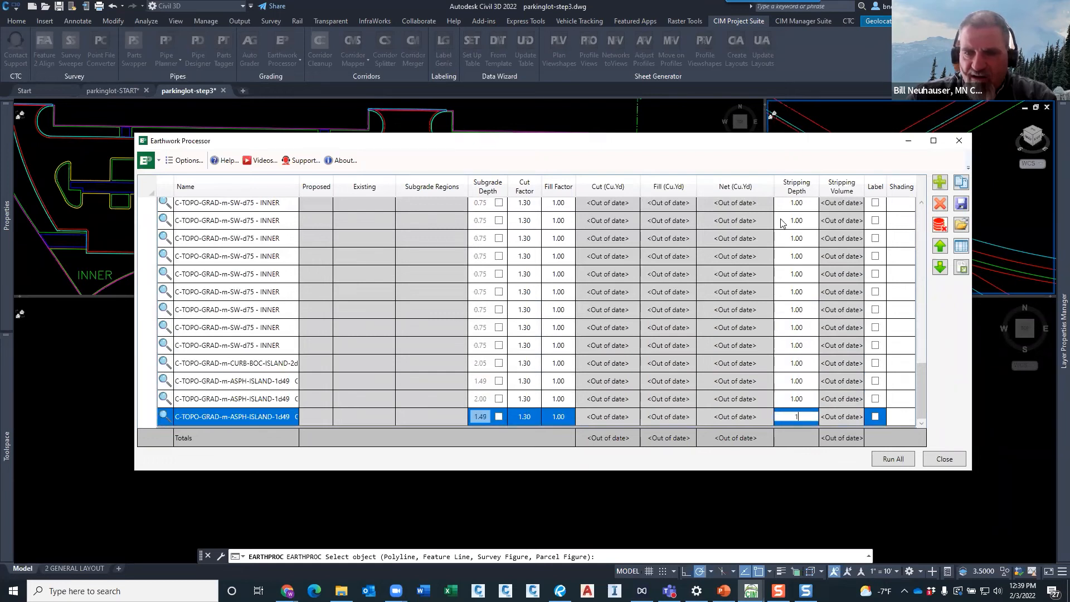
# - Run the earthwork calculation for the EARTHWORKS set and all its regions, accepting their creation or update
pyautogui.scroll(10, 796, 223)
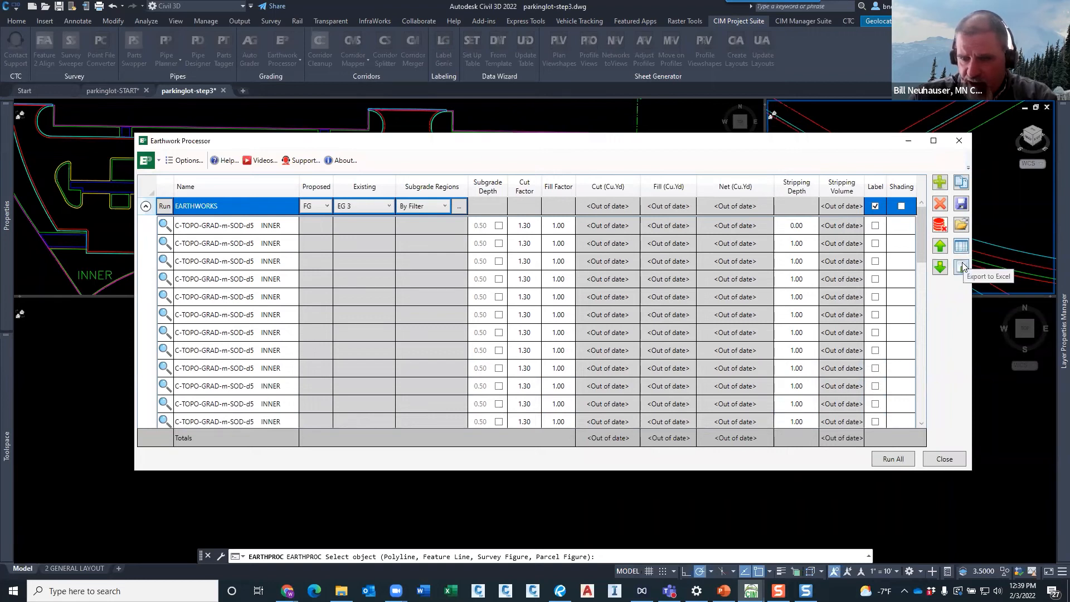
pyautogui.click(893, 459)
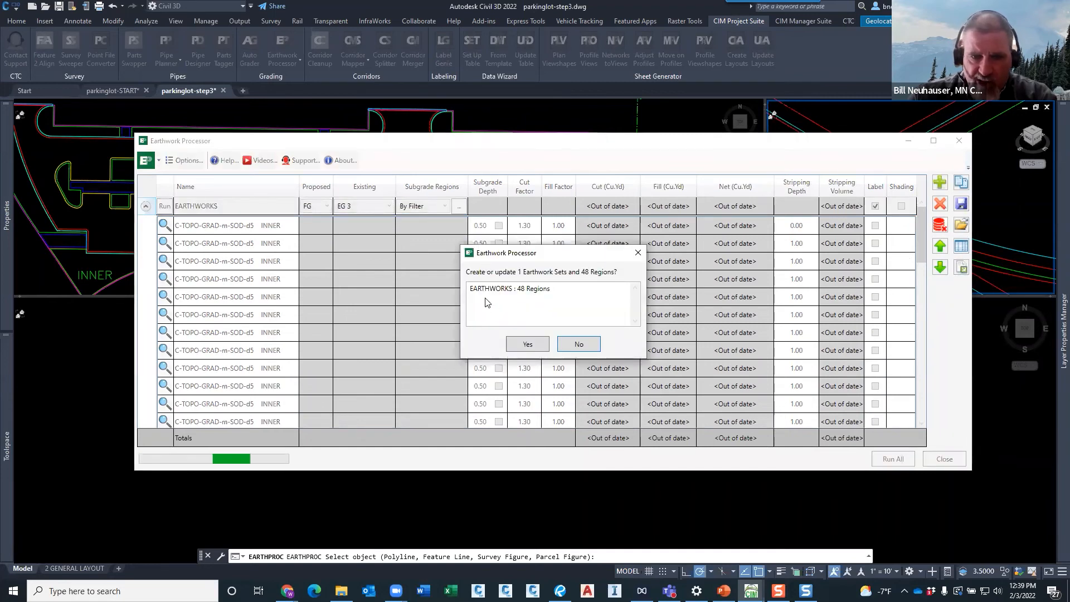
pyautogui.click(525, 344)
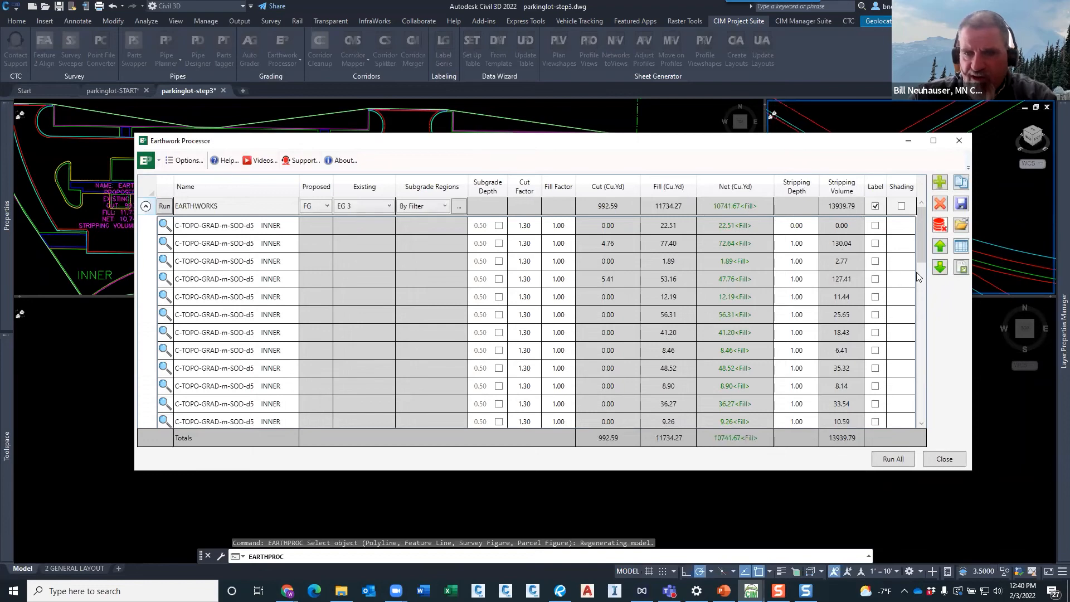
# - Insert the earthwork volume table in the empty drawing area beside the section details, and close the Earthwork Processor
pyautogui.click(960, 249)
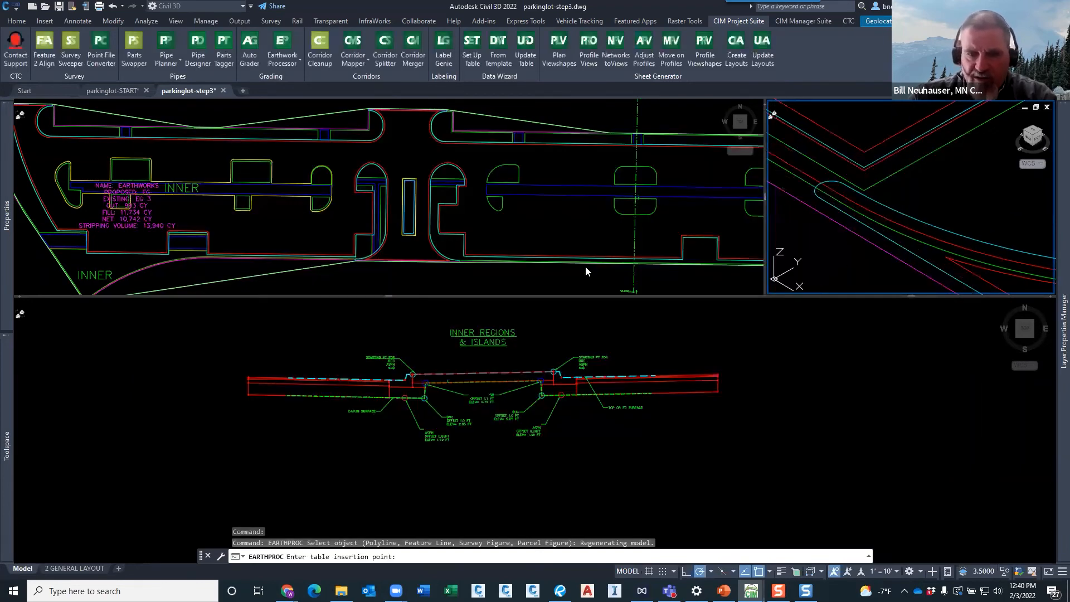
pyautogui.click(628, 415)
pyautogui.scroll(-8, 629, 416)
pyautogui.click(640, 353)
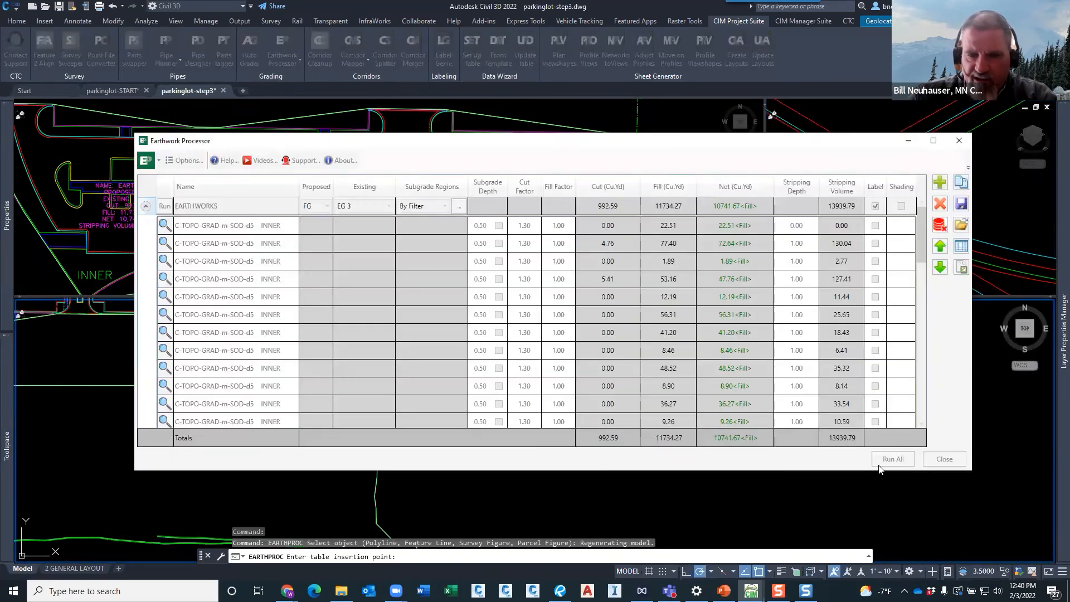
pyautogui.click(880, 462)
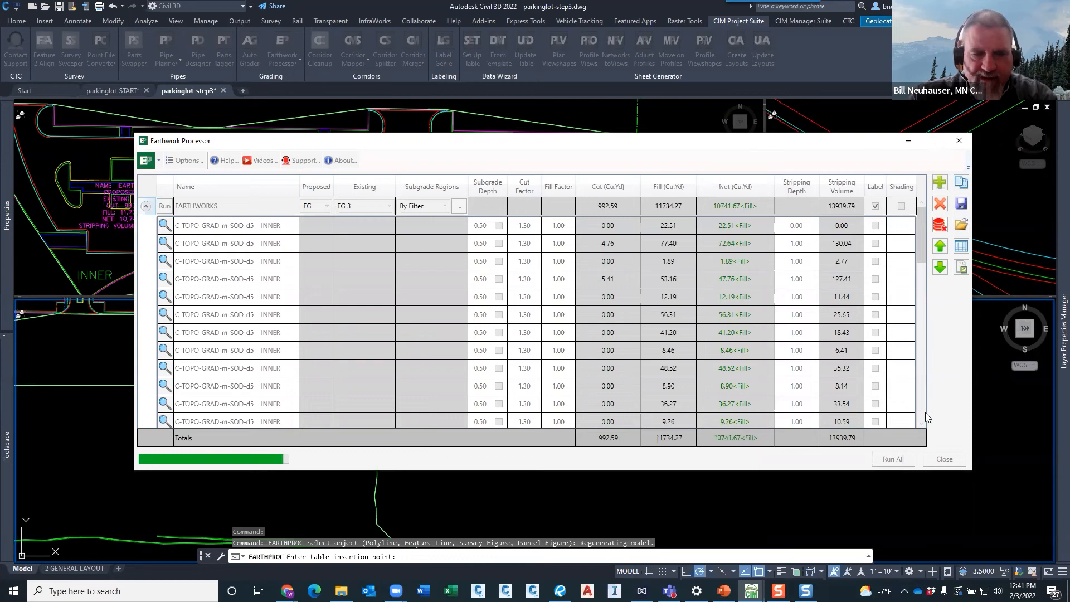
pyautogui.click(944, 459)
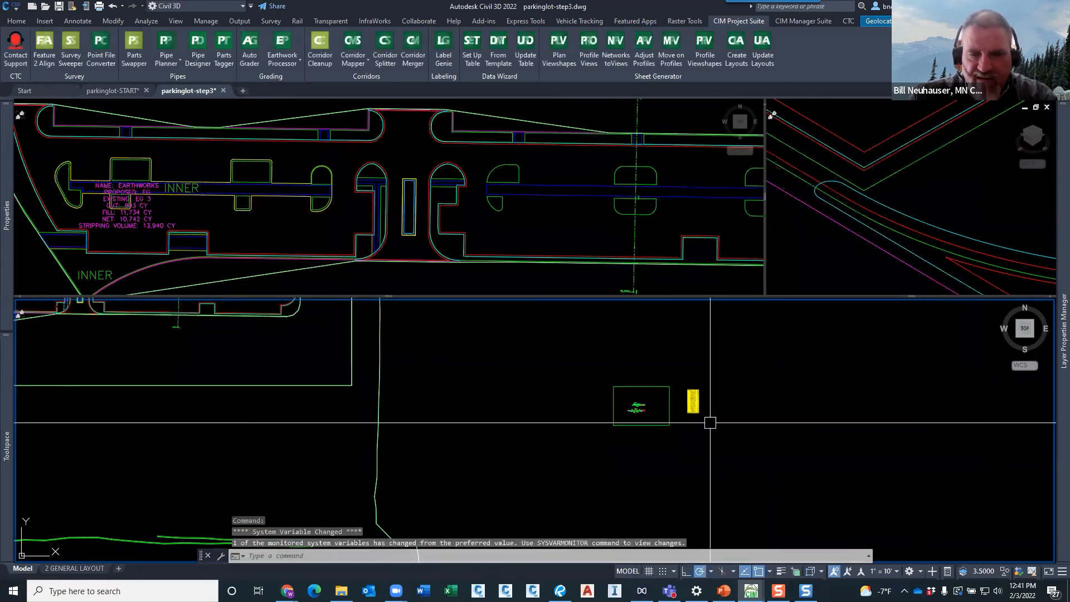
# - Examine the inserted Earthwork table's subgrade depths, cut, fill, net and stripping volumes for the set and its regions
pyautogui.scroll(4, 701, 405)
pyautogui.scroll(10, 701, 400)
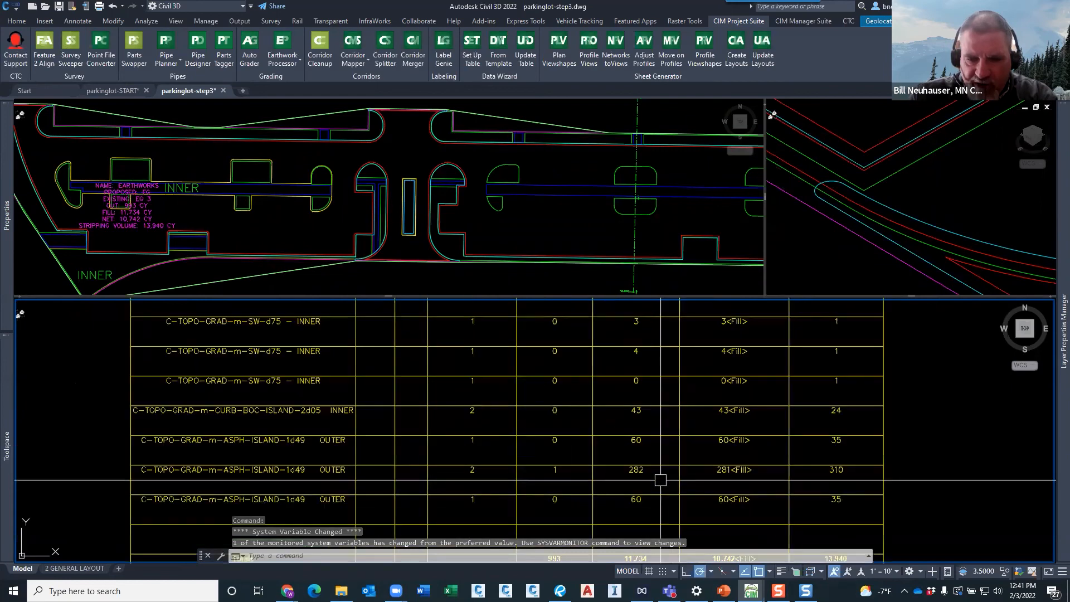
pyautogui.scroll(-4, 615, 455)
pyautogui.scroll(4, 445, 383)
pyautogui.scroll(-4, 445, 384)
pyautogui.scroll(3, 611, 371)
pyautogui.scroll(5, 611, 371)
pyautogui.scroll(-2, 258, 383)
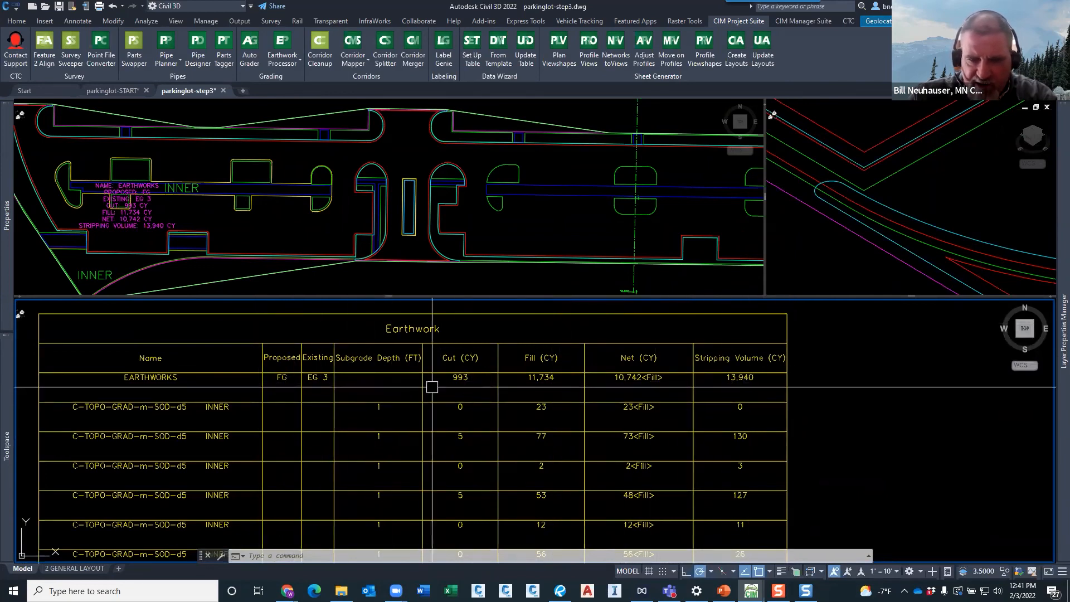
pyautogui.scroll(-5, 442, 311)
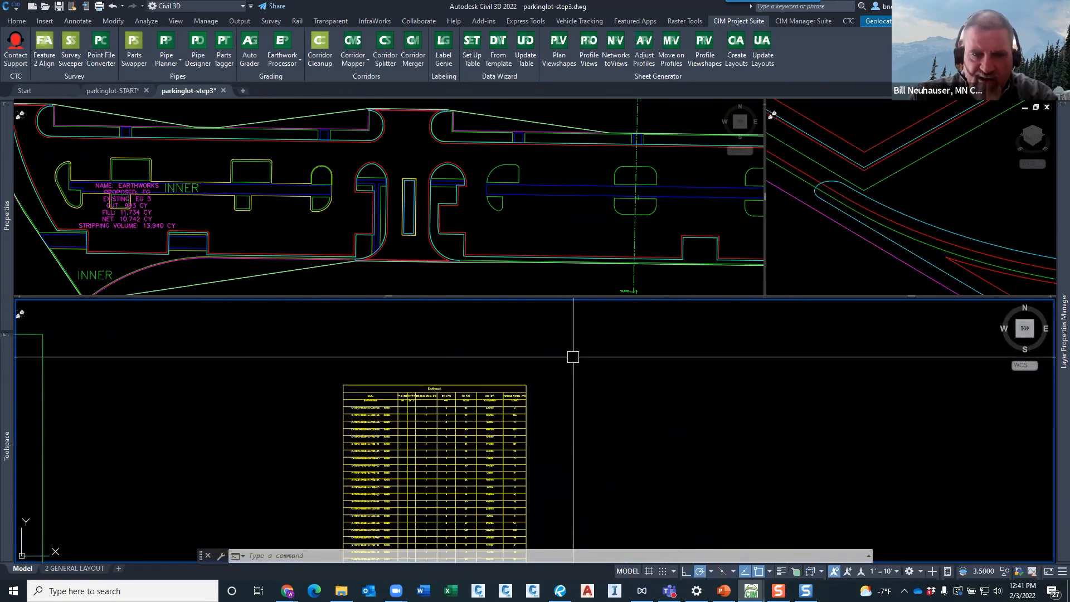
pyautogui.scroll(-4, 565, 367)
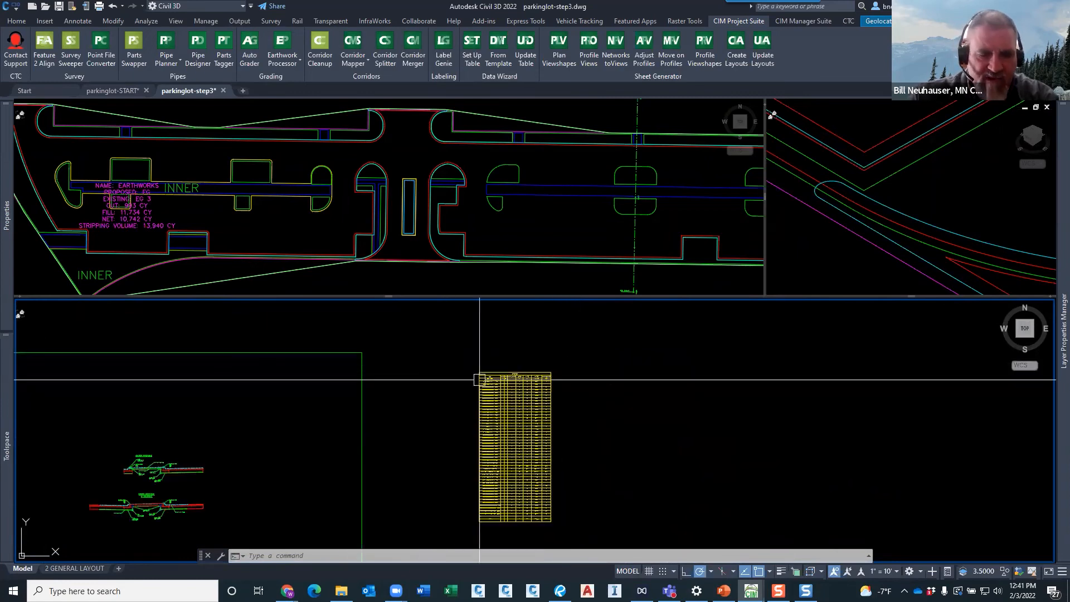
pyautogui.hotkey('alt', 'Tab')
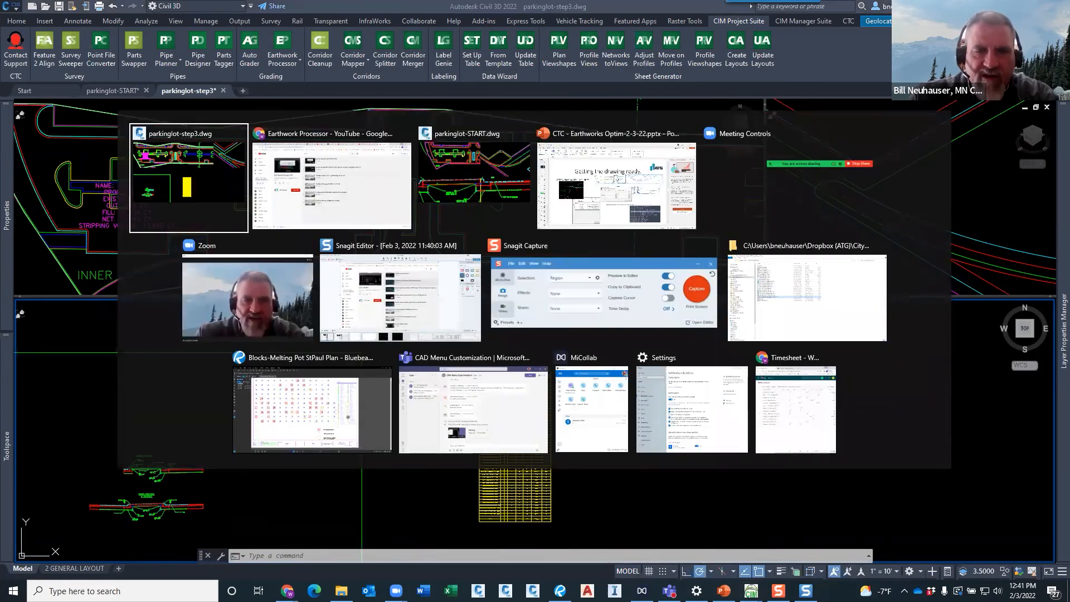
pyautogui.press('Escape')
# - Move the TEST alignment a short way west along the parking lot, to between two pairs of islands
pyautogui.click(574, 220)
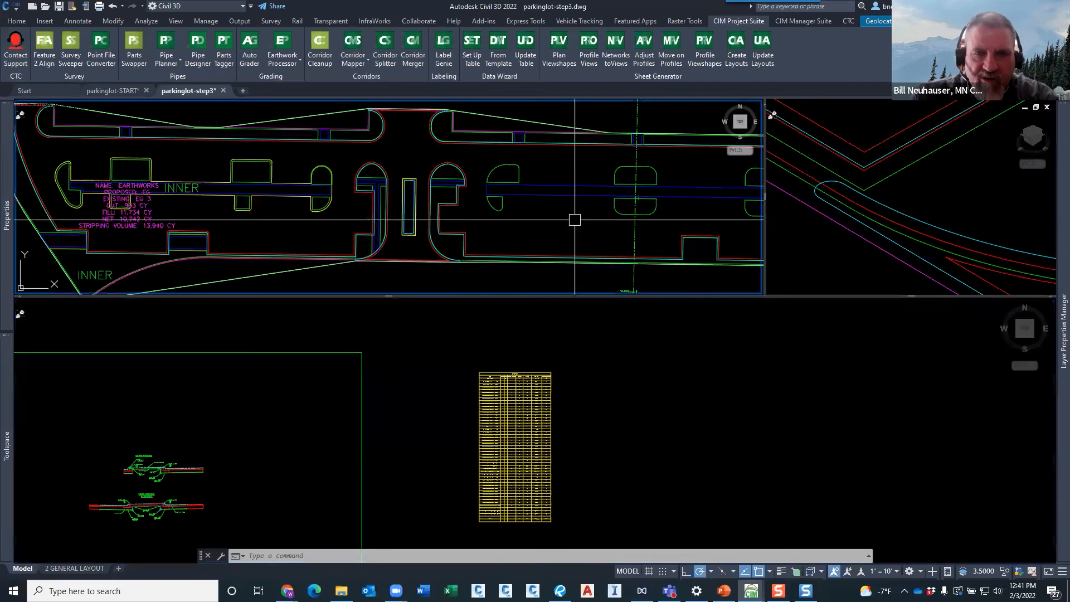
pyautogui.scroll(-4, 586, 223)
pyautogui.click(599, 207)
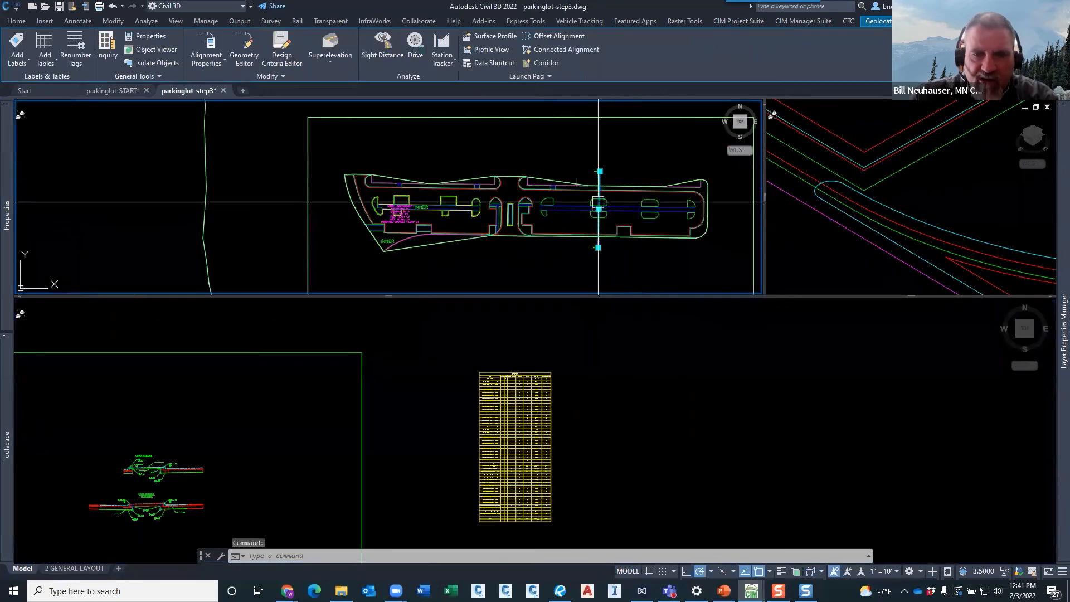
pyautogui.click(599, 207)
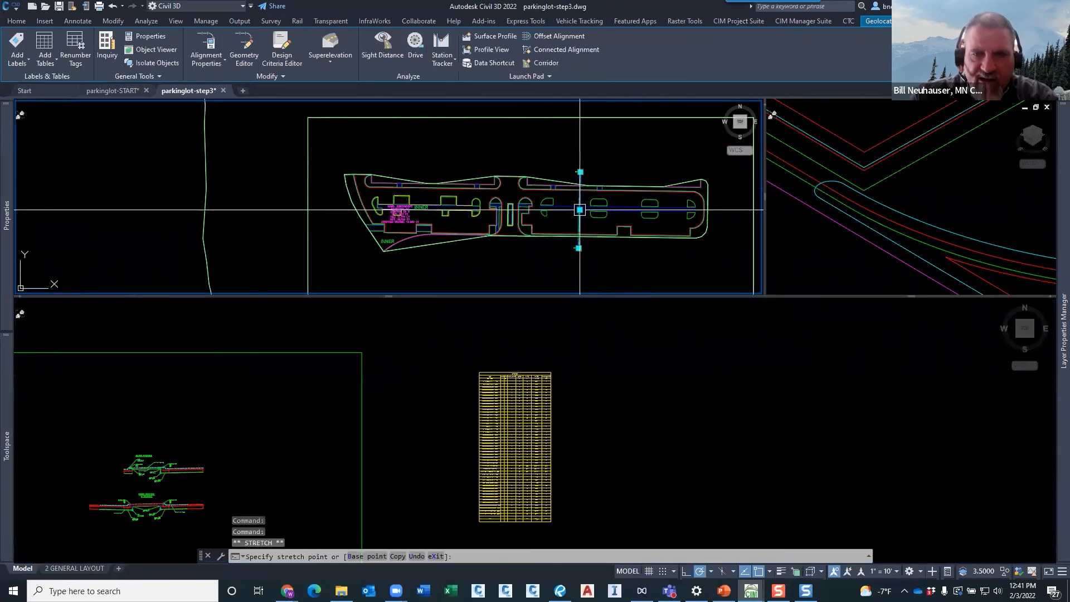
# - Sample the EARTHWORKS - STRIPPING and EARTHWORKS - SUBGRADE surfaces as new profiles along the TEST alignment
pyautogui.click(492, 35)
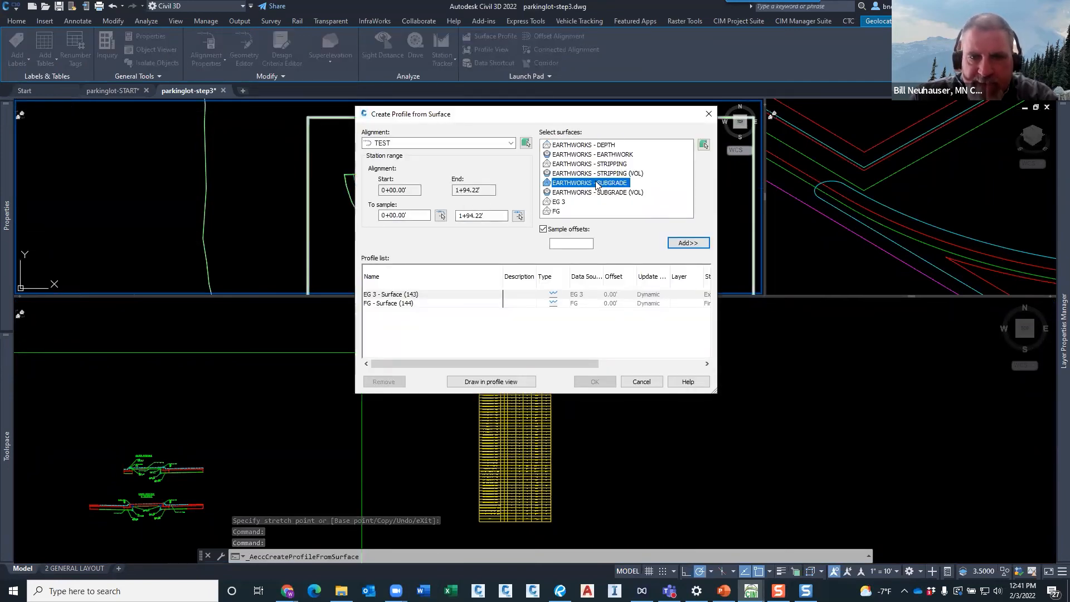
pyautogui.click(688, 243)
pyautogui.click(448, 314)
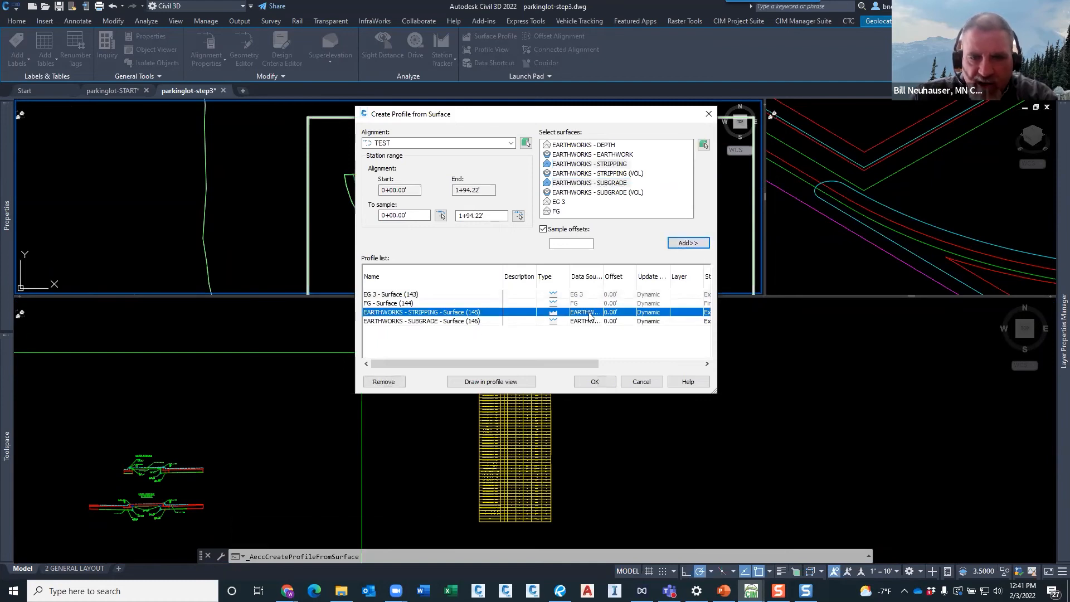
# - Assign the Superimposed - ATG -m style to the EARTHWORKS - STRIPPING surface profile
pyautogui.click(643, 364)
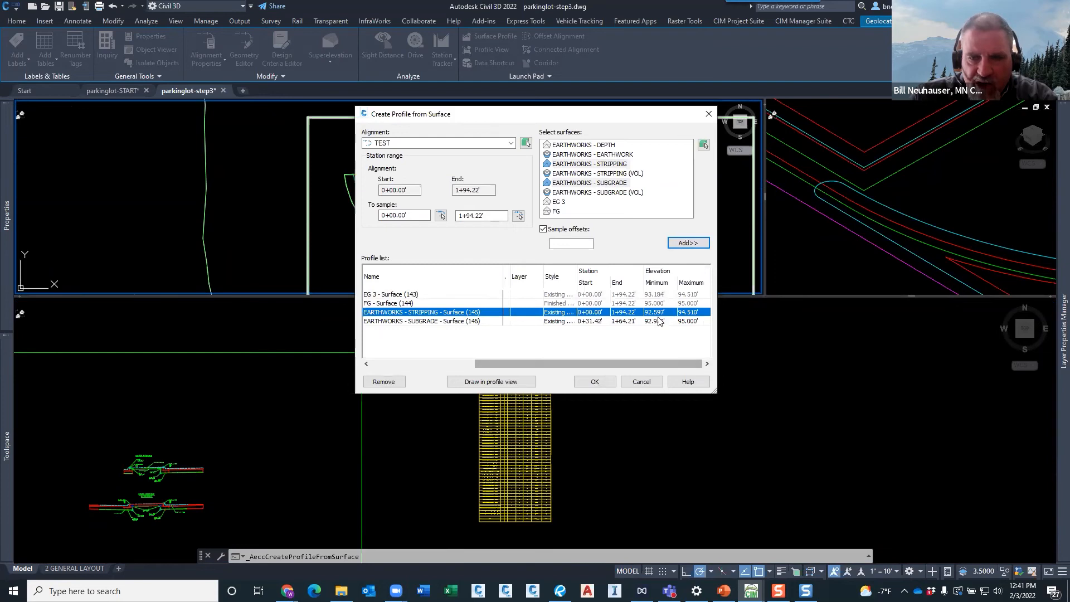
pyautogui.click(564, 313)
pyautogui.click(515, 241)
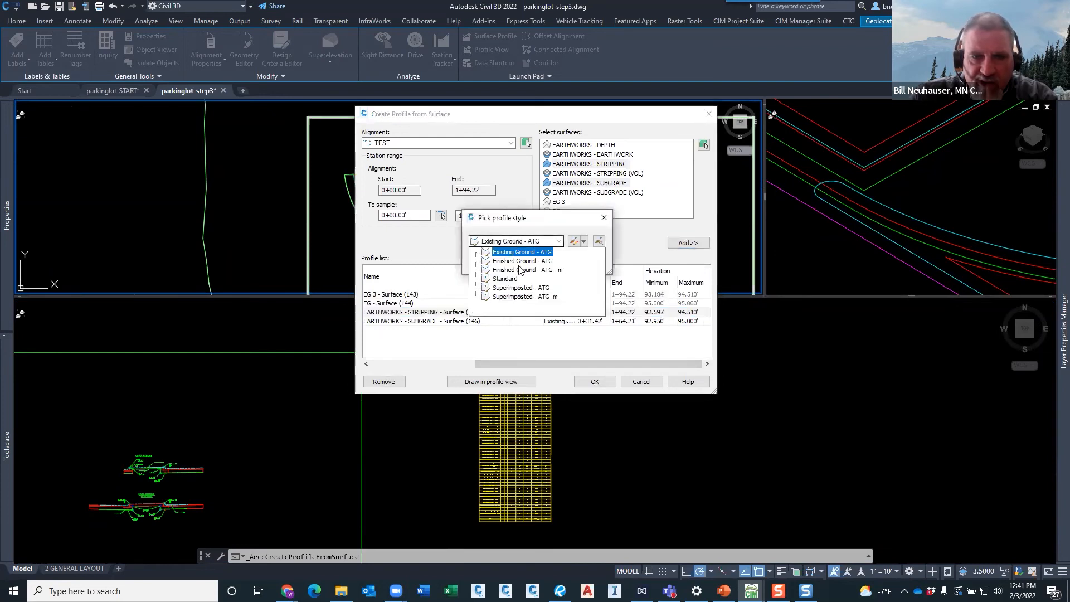
pyautogui.click(521, 296)
pyautogui.click(490, 262)
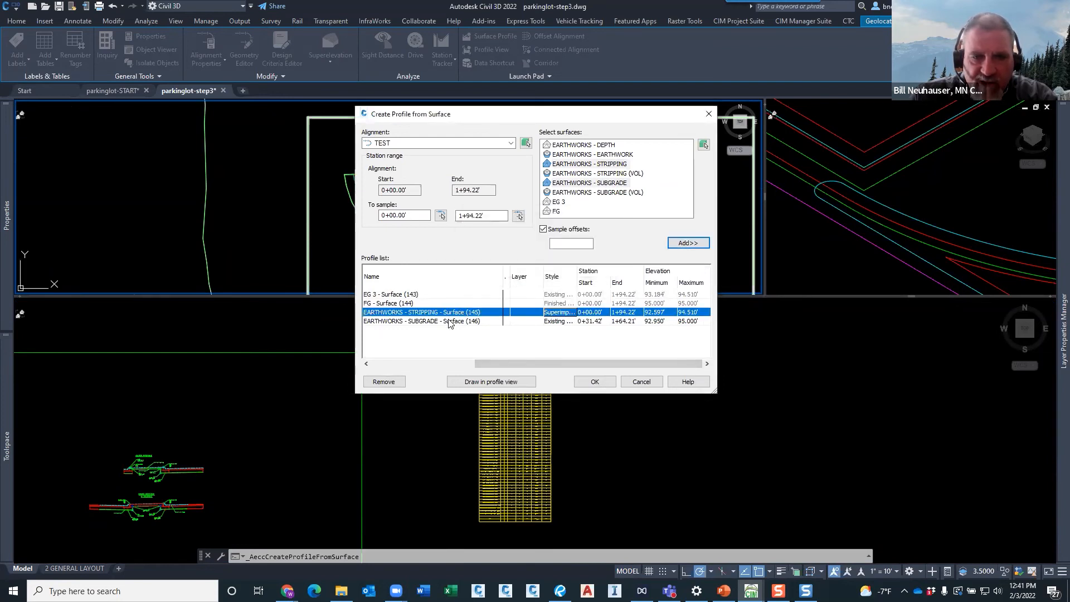
# - Assign the Finished Ground - ATG - m style to the EARTHWORKS - SUBGRADE profile and create the sampled profiles
pyautogui.click(541, 321)
pyautogui.click(561, 322)
pyautogui.click(535, 245)
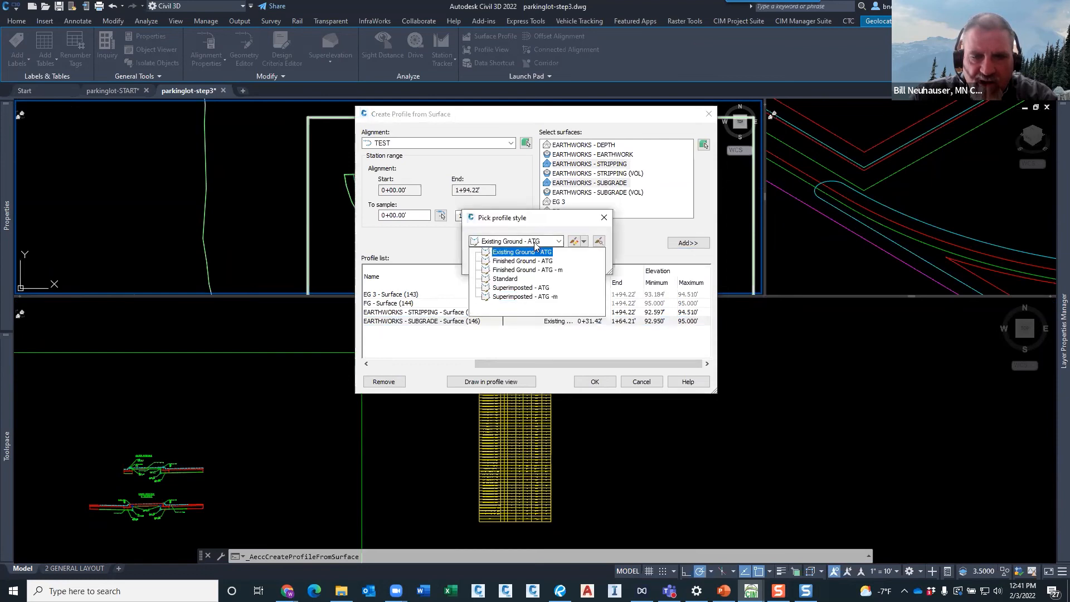
pyautogui.click(518, 270)
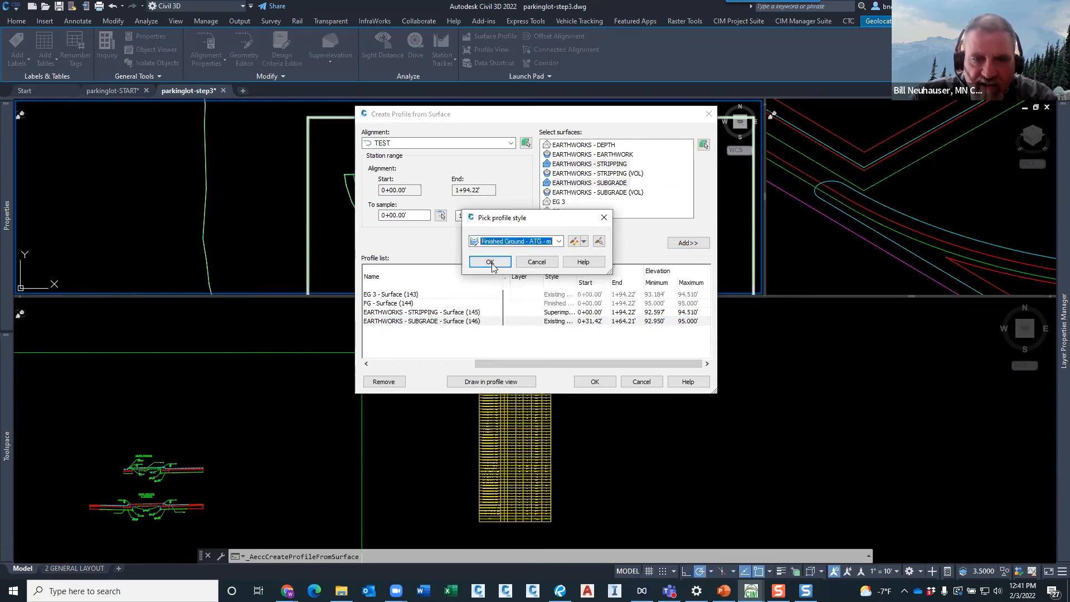
pyautogui.click(490, 262)
pyautogui.click(519, 304)
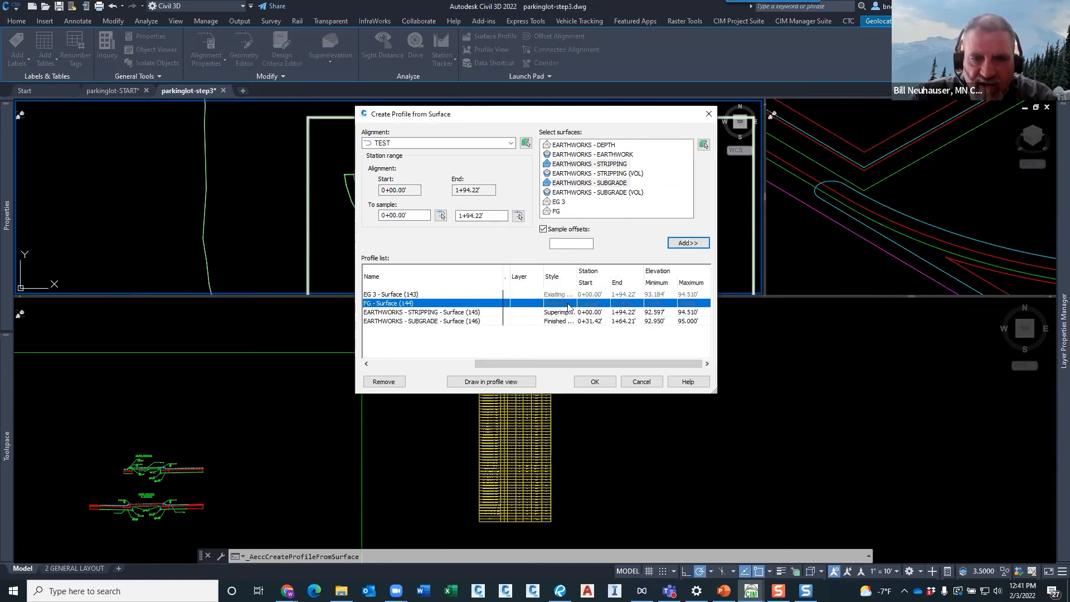
pyautogui.click(594, 382)
# - Examine the stripping and subgrade profiles against EG 3 and FG in the profile view, especially near the end station
pyautogui.click(468, 368)
pyautogui.scroll(-3, 472, 374)
pyautogui.scroll(-2, 472, 375)
pyautogui.moveTo(309, 305); pyautogui.dragTo(392, 373, button='middle')
pyautogui.scroll(13, 385, 344)
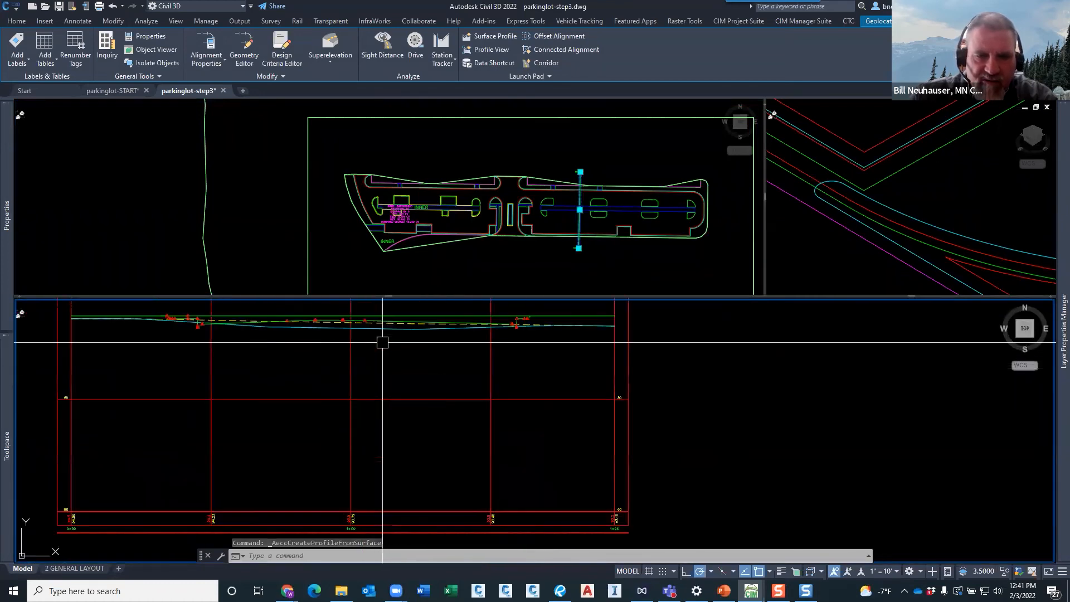
pyautogui.scroll(5, 470, 385)
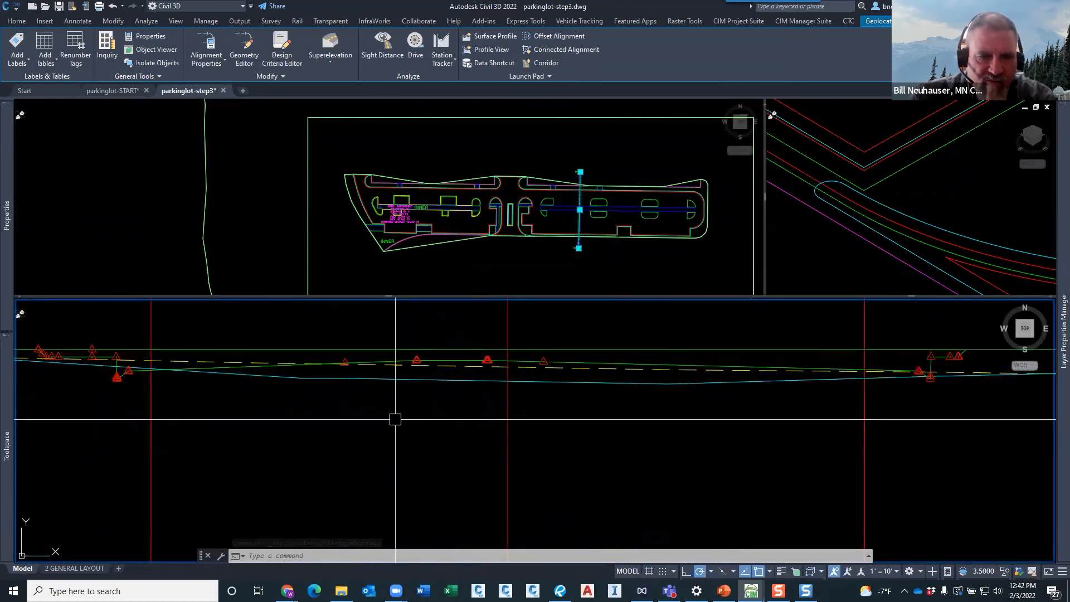
pyautogui.scroll(-3, 395, 419)
pyautogui.click(522, 253)
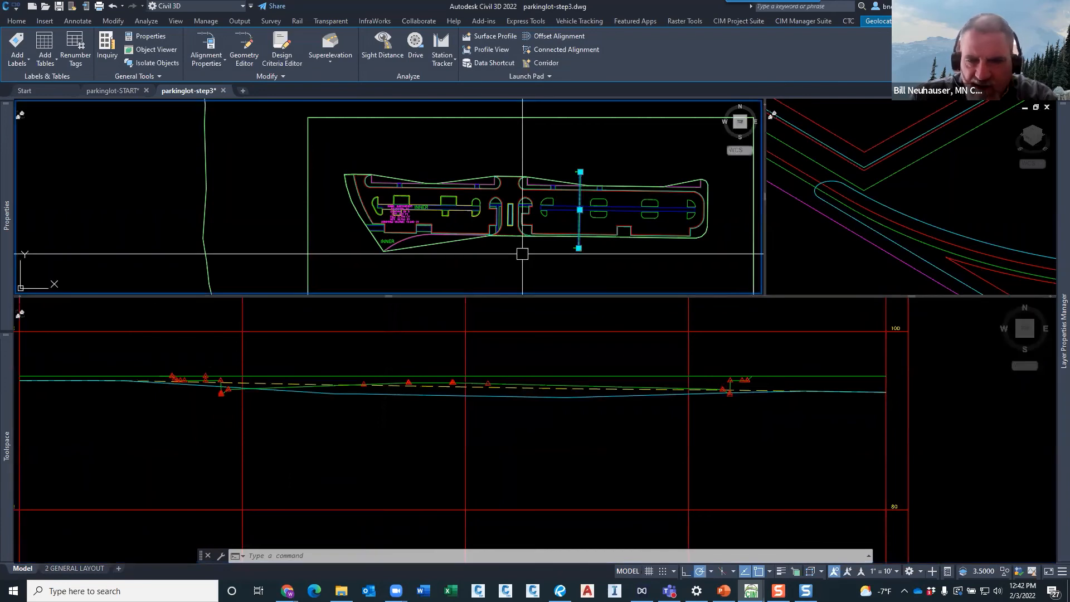
pyautogui.click(737, 405)
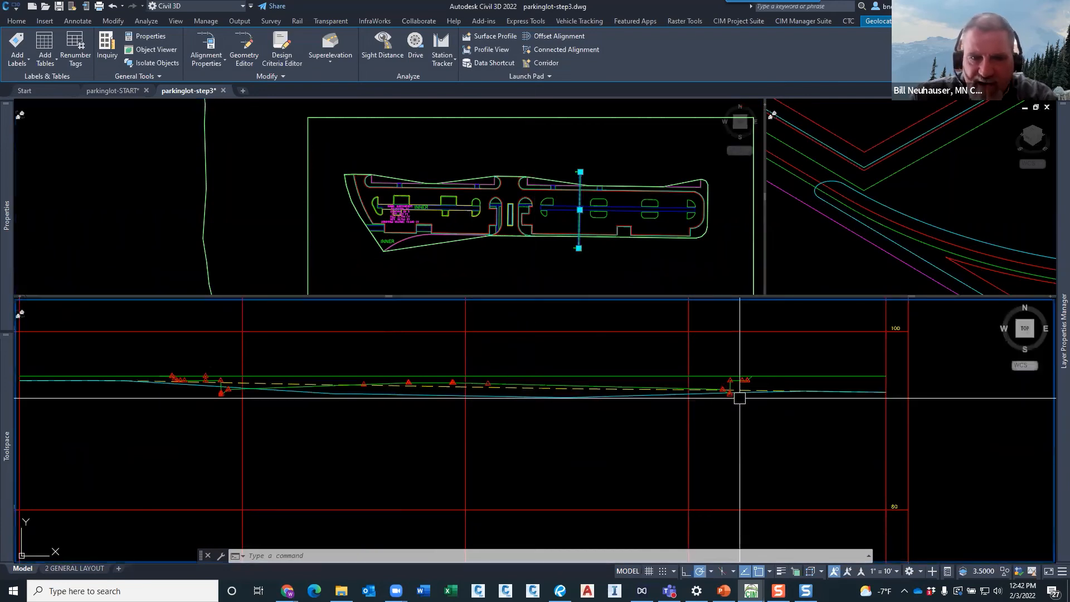
pyautogui.scroll(7, 747, 400)
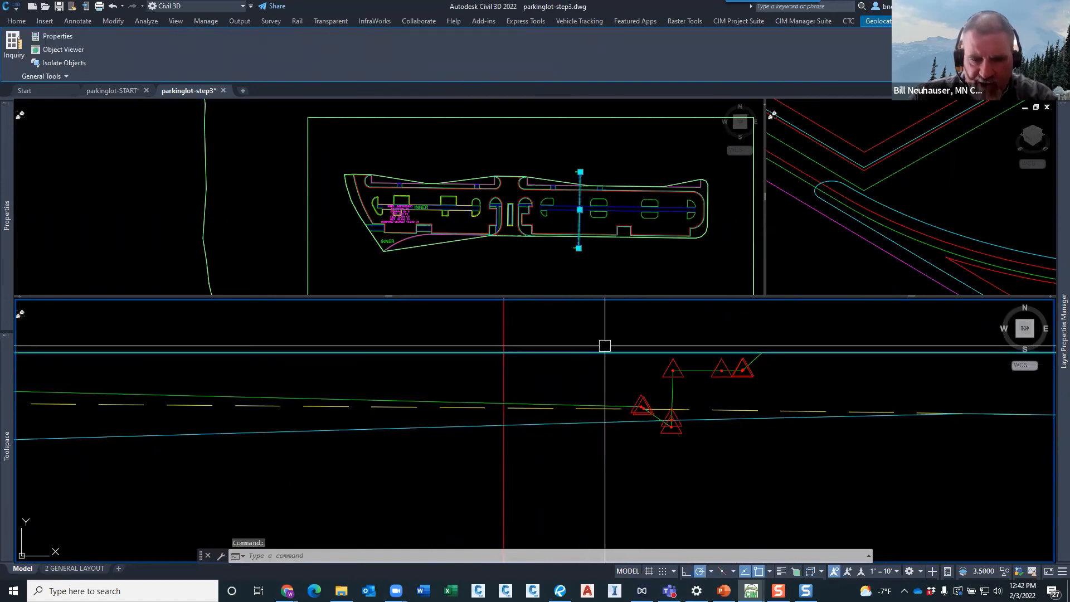
pyautogui.scroll(-3, 605, 346)
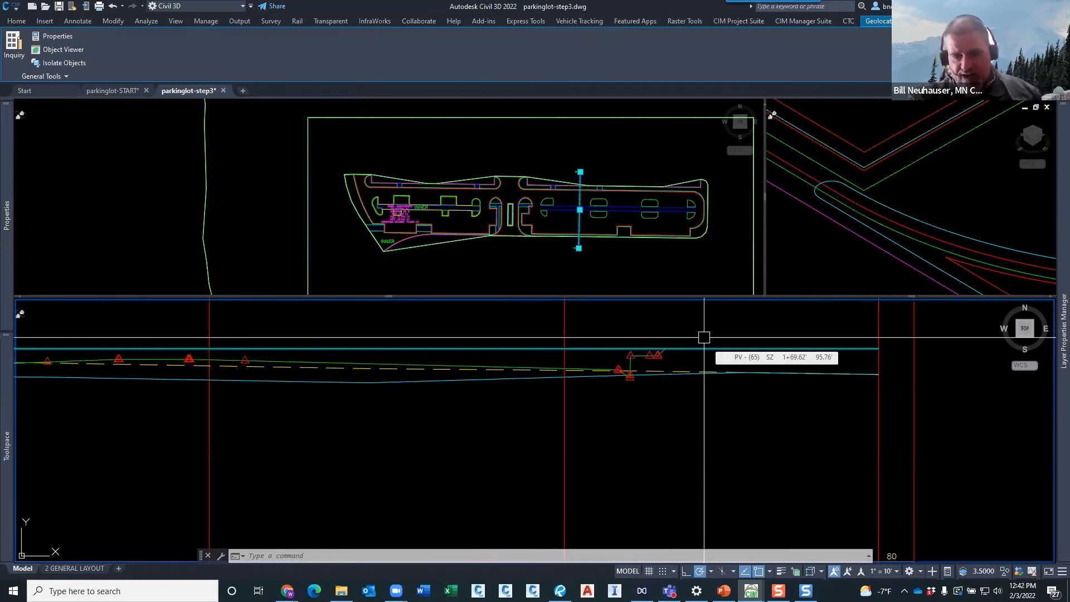
pyautogui.scroll(2, 649, 370)
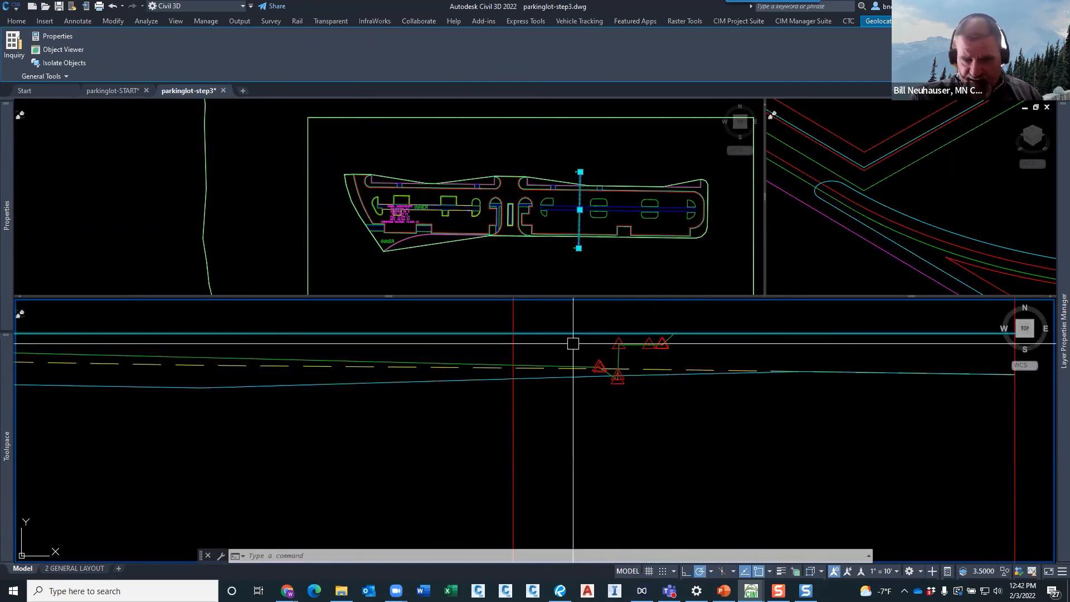
pyautogui.scroll(2, 571, 188)
pyautogui.scroll(2, 572, 188)
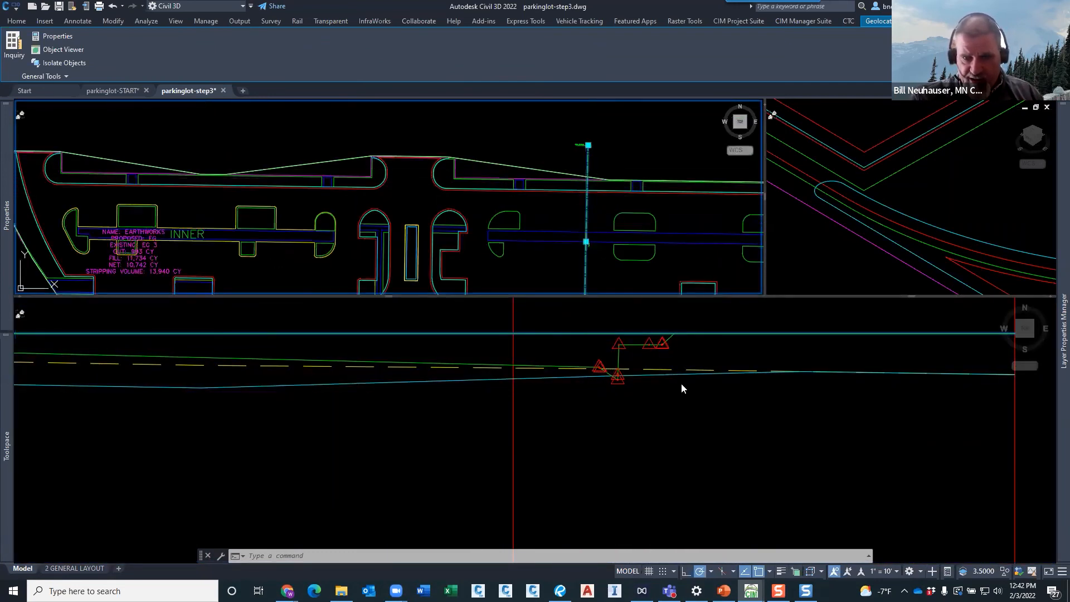
# - Compare both ends of the TEST alignment in plan with the curb location near the profile's end station
pyautogui.scroll(-3, 659, 354)
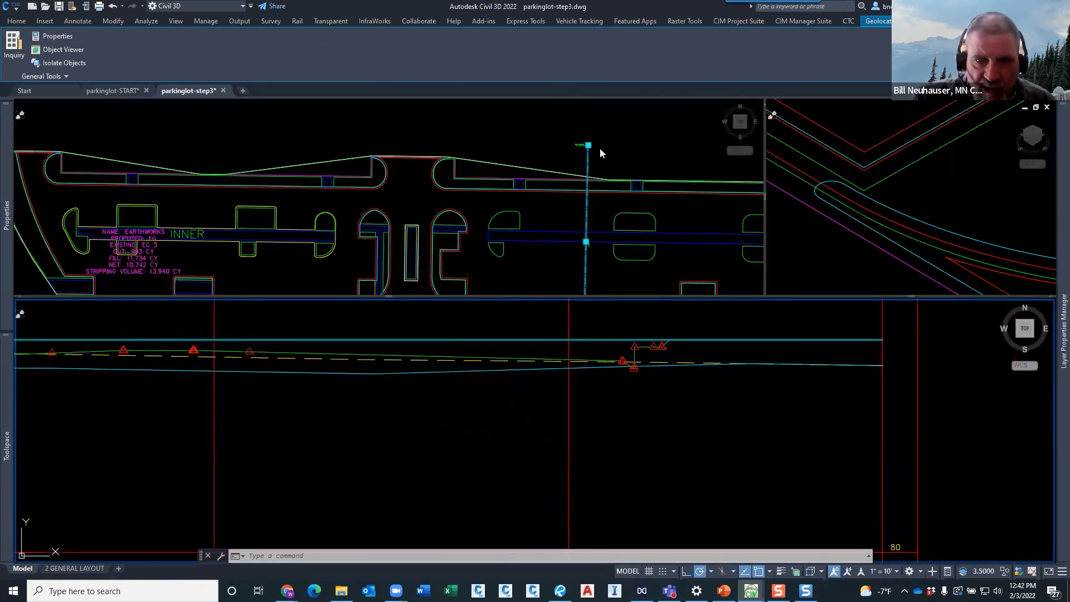
pyautogui.scroll(4, 599, 148)
pyautogui.scroll(-3, 594, 143)
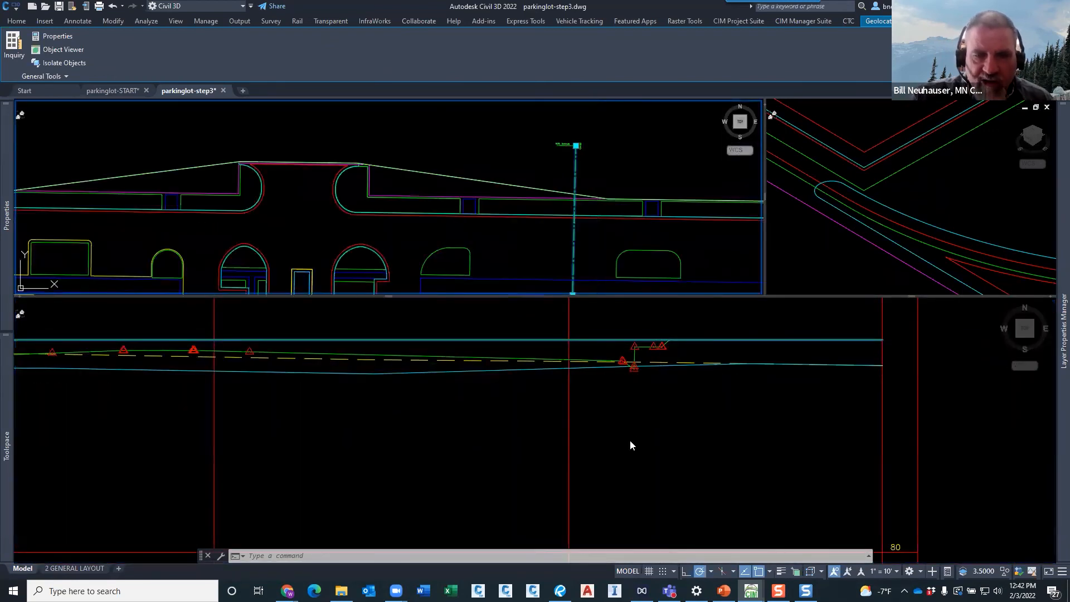
pyautogui.scroll(-4, 587, 248)
pyautogui.click(584, 234)
pyautogui.scroll(-4, 584, 233)
pyautogui.moveTo(592, 281); pyautogui.dragTo(615, 188, button='middle')
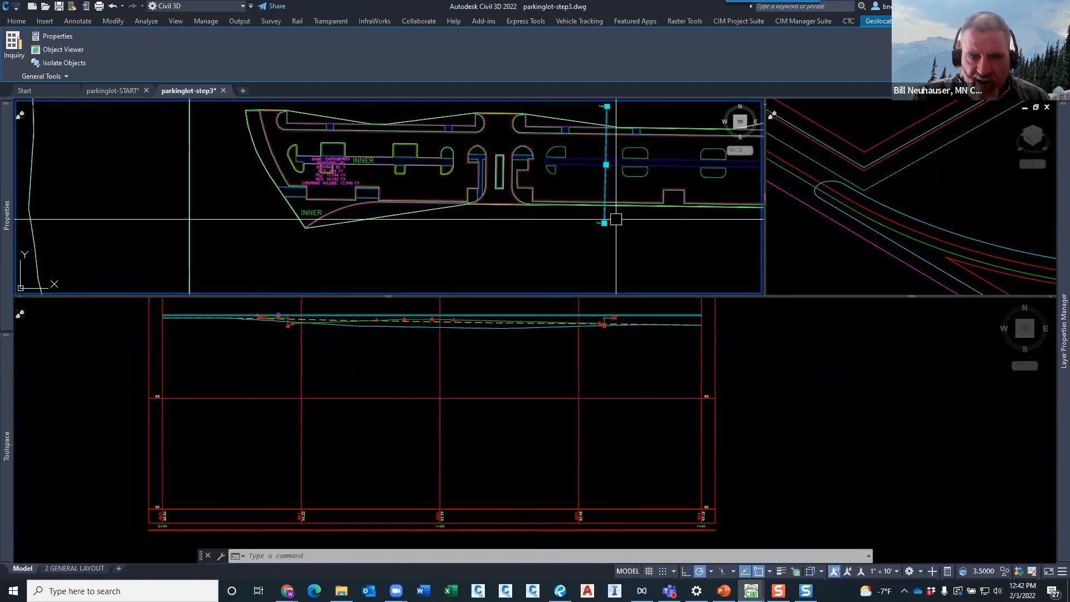
pyautogui.scroll(4, 616, 219)
pyautogui.click(611, 334)
pyautogui.scroll(6, 621, 342)
pyautogui.scroll(-2, 668, 402)
pyautogui.scroll(2, 676, 370)
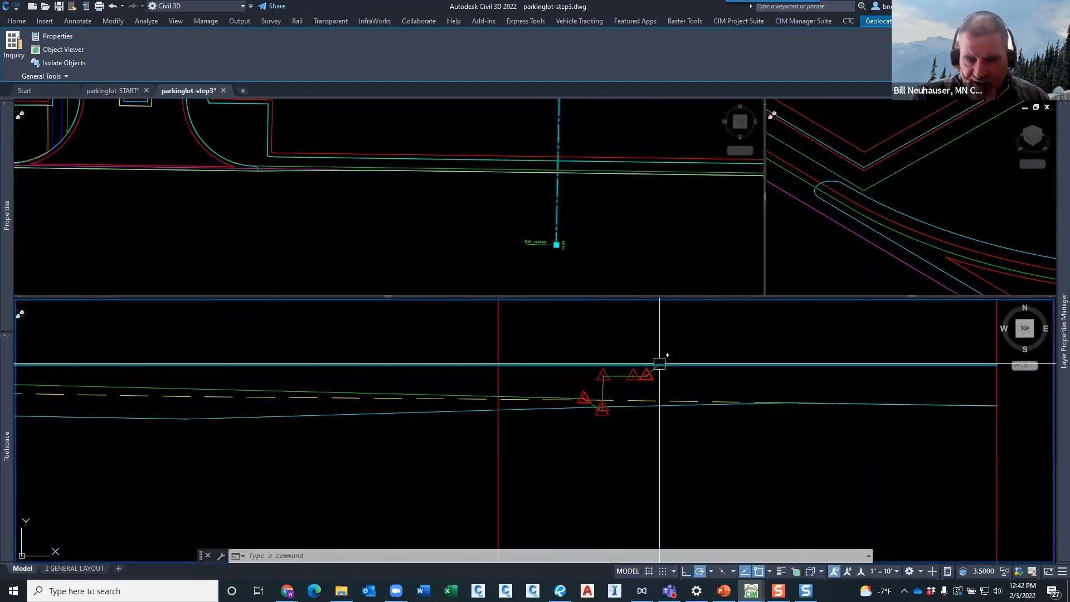
# - Inspect the subgrade profile's steps beneath the curb, then follow the profiles back to the starting station
pyautogui.moveTo(659, 363)
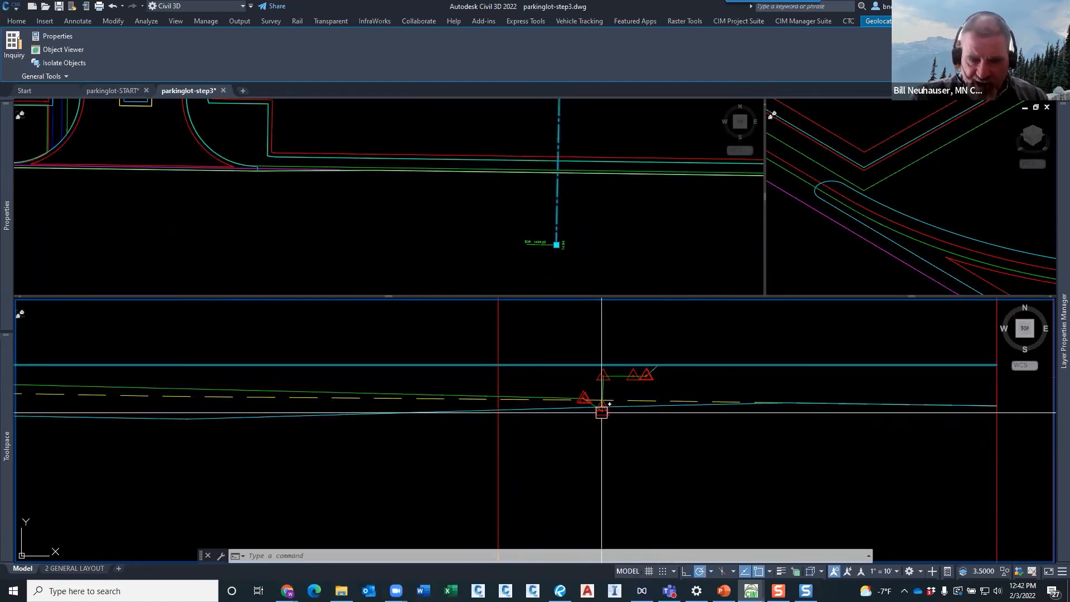
pyautogui.moveTo(601, 413)
pyautogui.scroll(4, 601, 413)
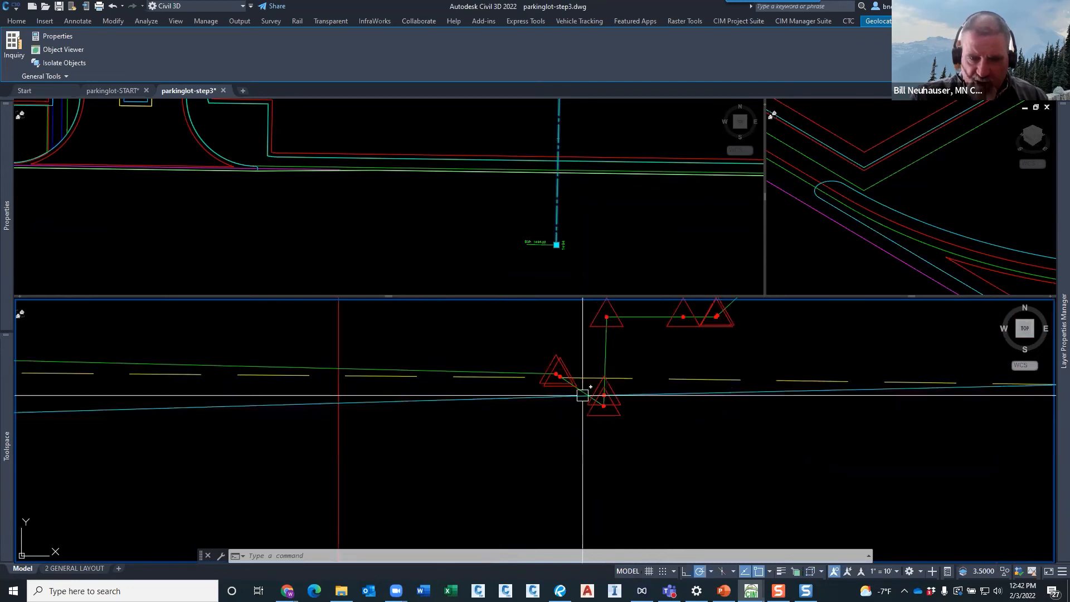
pyautogui.scroll(-6, 555, 376)
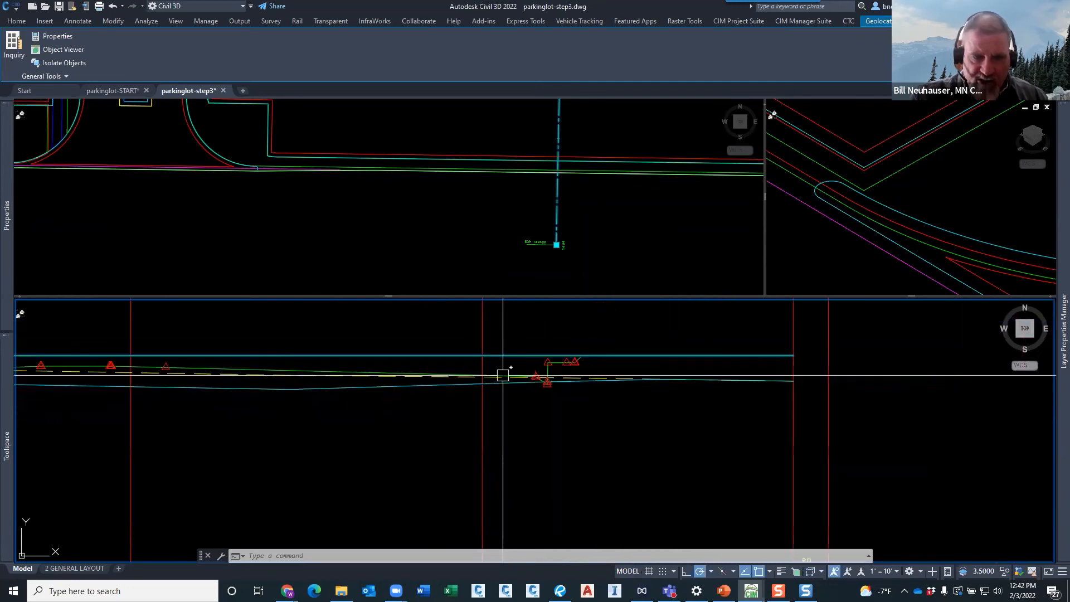
pyautogui.scroll(5, 497, 400)
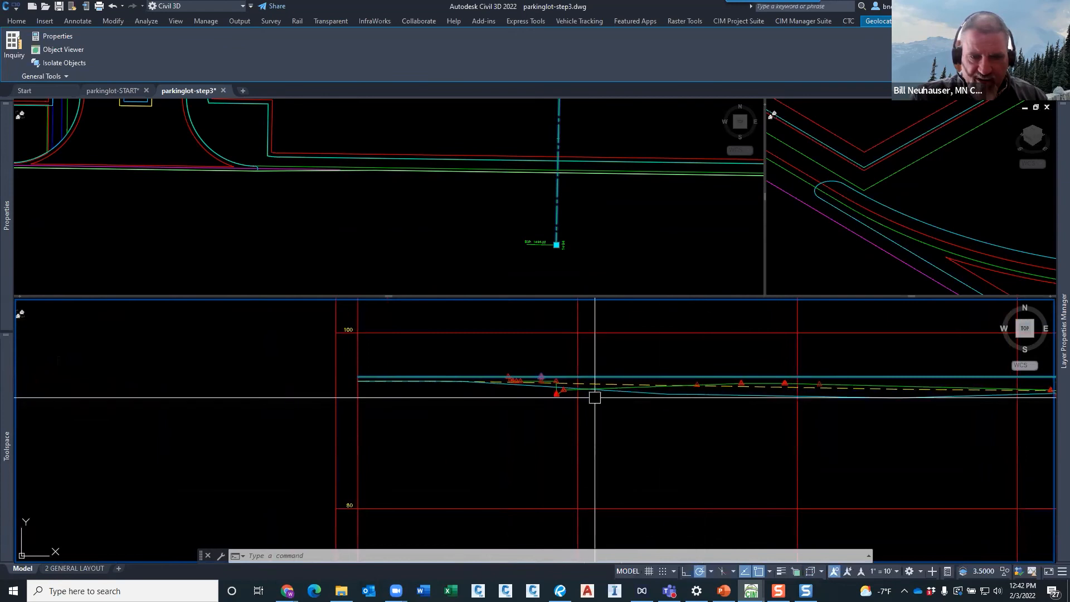
pyautogui.moveTo(795, 403); pyautogui.dragTo(595, 421, button='middle')
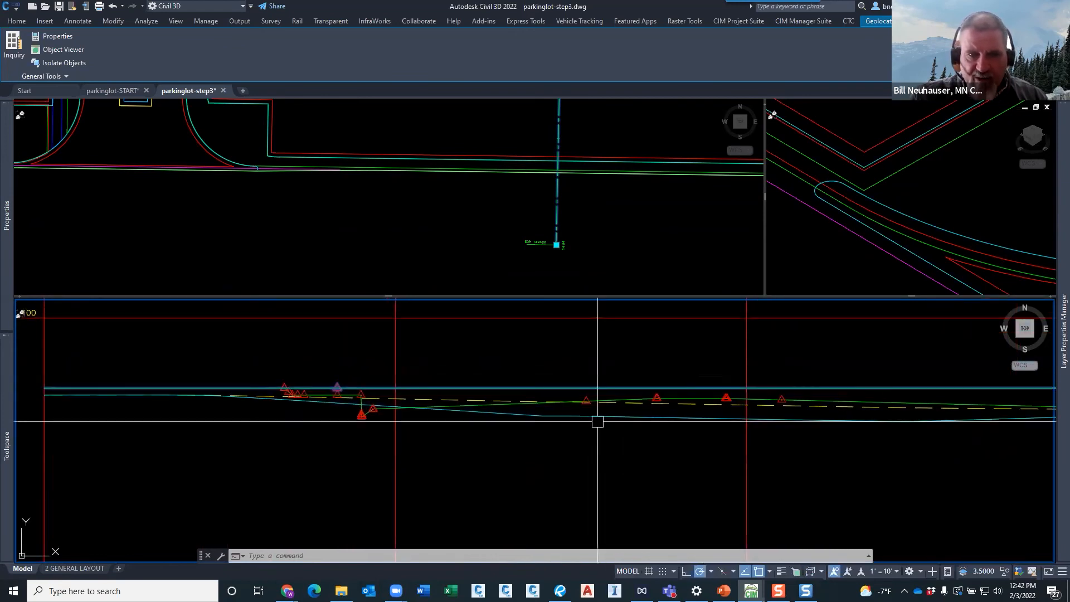
# - Move the TEST alignment west past the central entrance so it crosses the eastern rectangular island pair of the west lot
pyautogui.scroll(-5, 616, 170)
pyautogui.scroll(5, 609, 174)
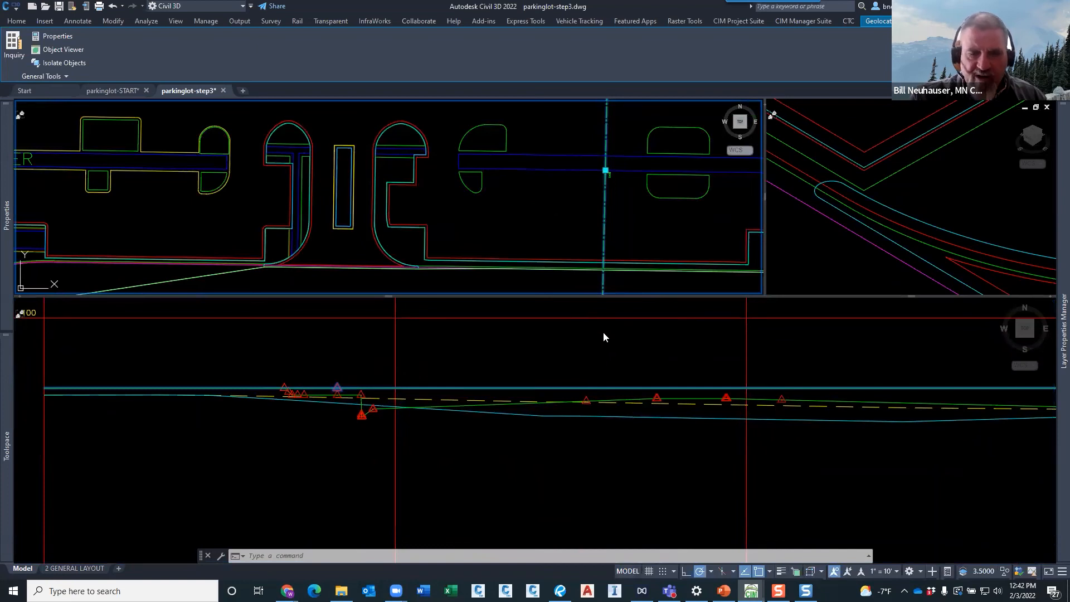
pyautogui.scroll(-5, 579, 179)
pyautogui.click(579, 184)
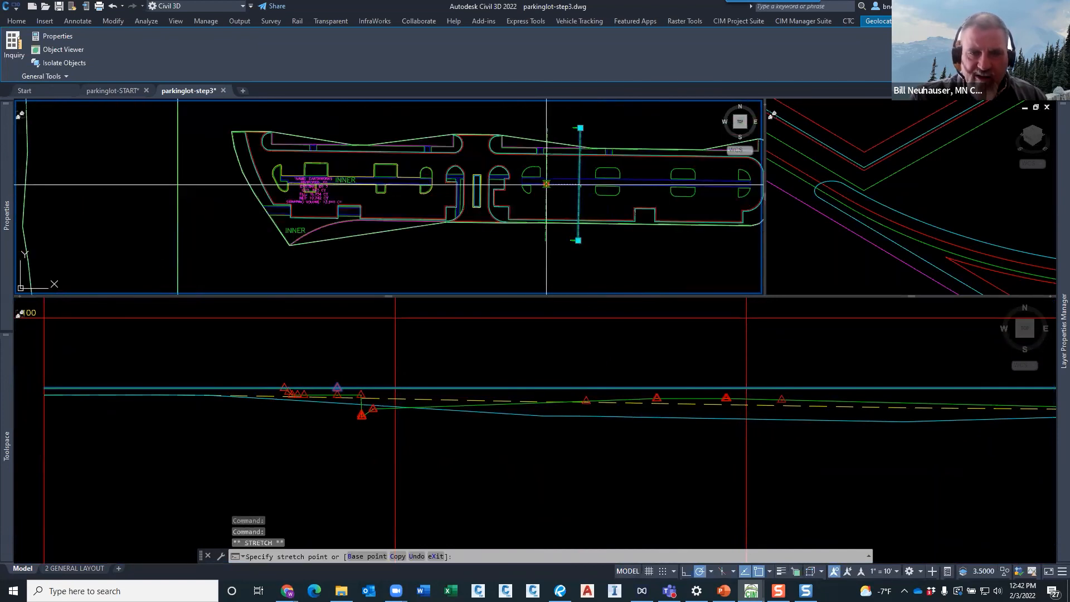
pyautogui.scroll(5, 546, 183)
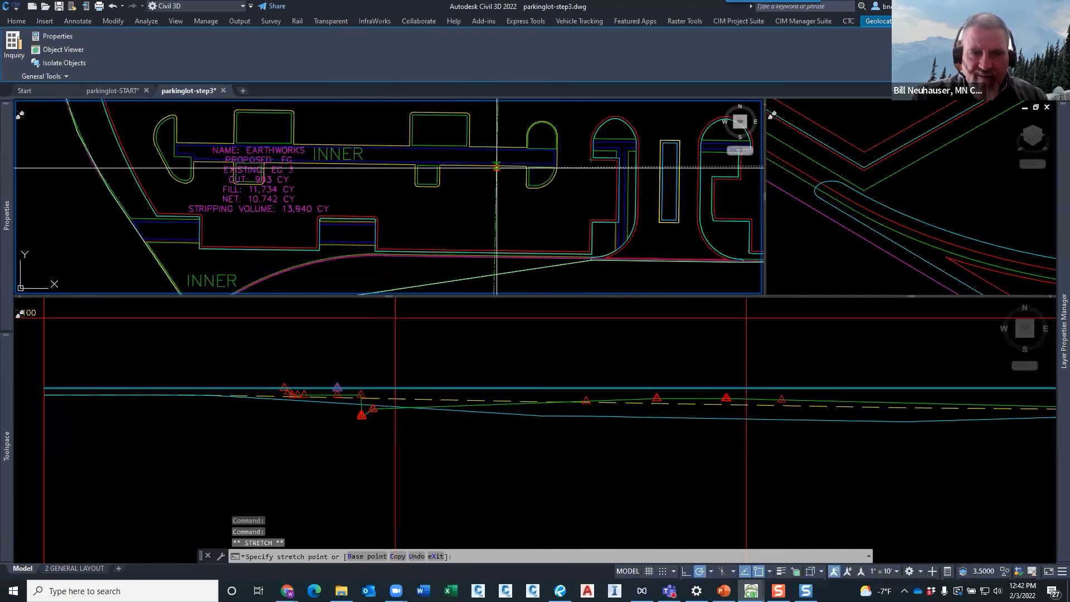
pyautogui.click(427, 199)
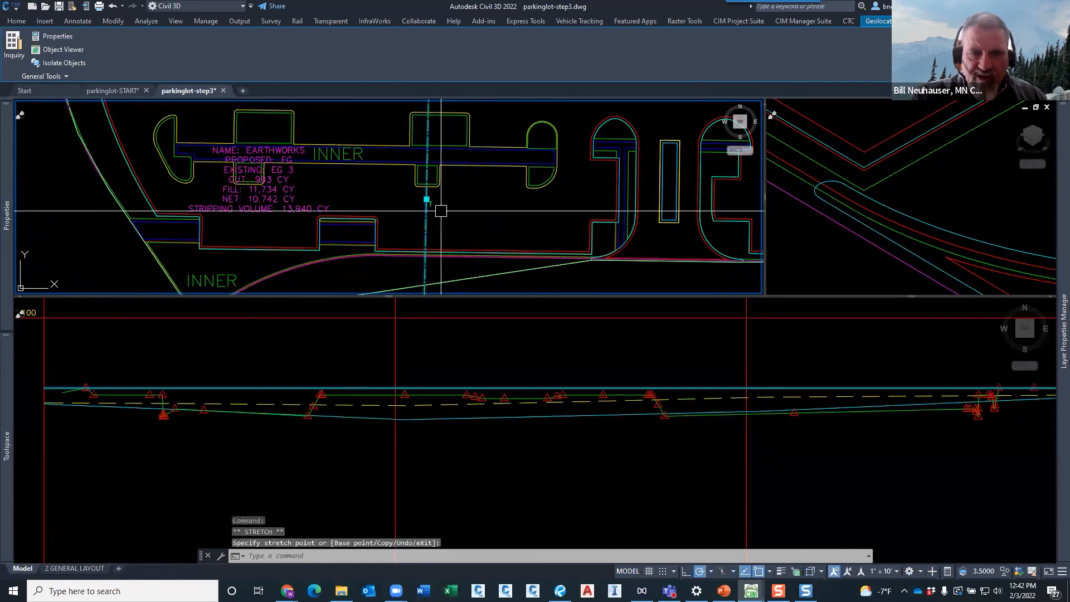
# - Examine the updated profiles across the islands and curbs, and compare them with the TEST alignment's position in plan
pyautogui.click(542, 422)
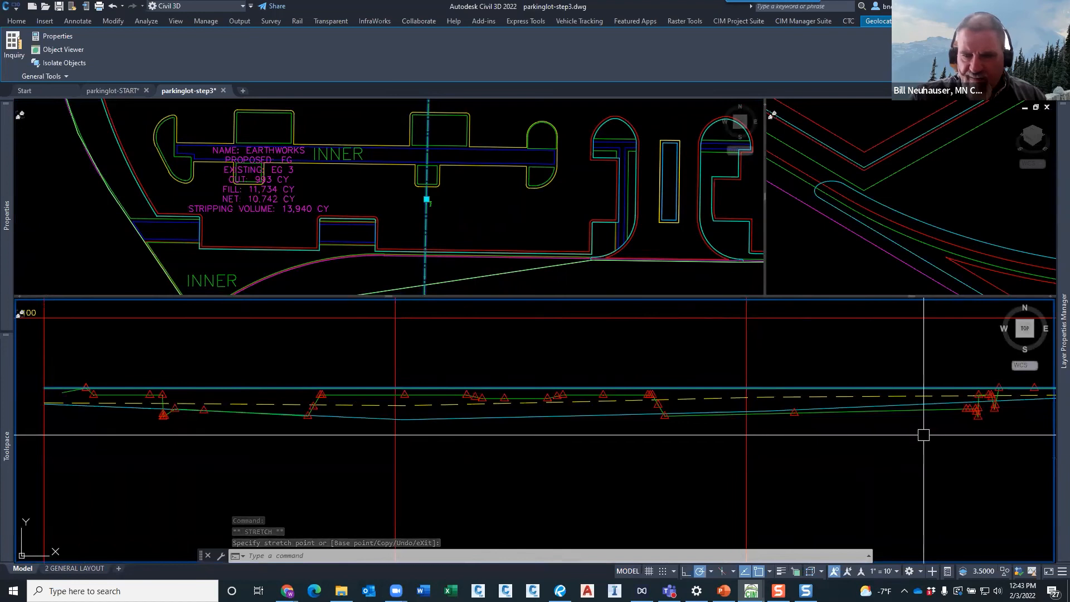
pyautogui.moveTo(924, 435); pyautogui.dragTo(853, 448, button='middle')
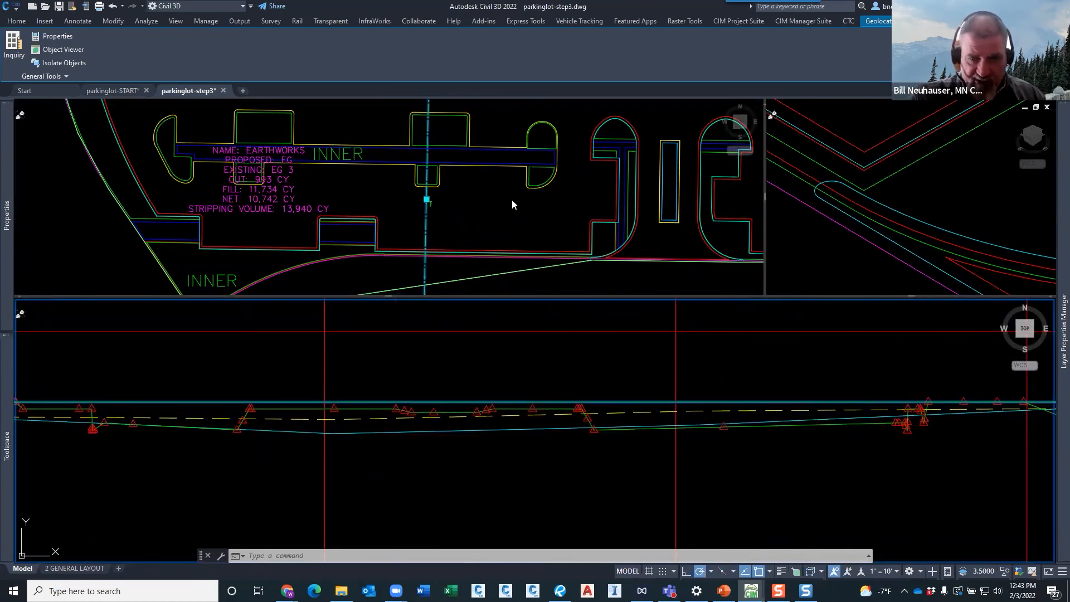
pyautogui.scroll(2, 913, 434)
pyautogui.scroll(3, 914, 434)
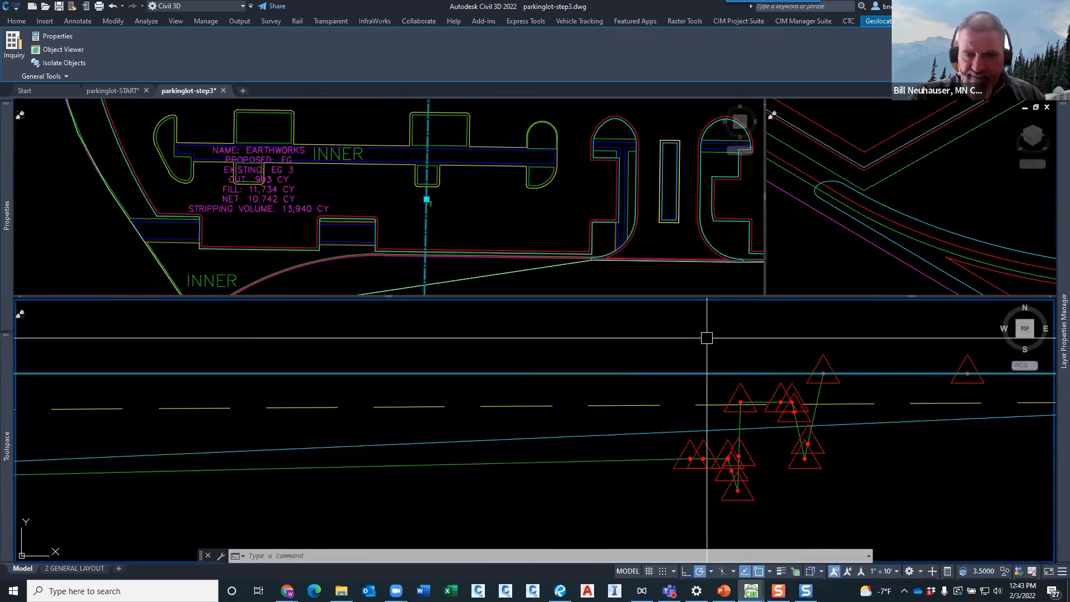
pyautogui.scroll(-5, 724, 351)
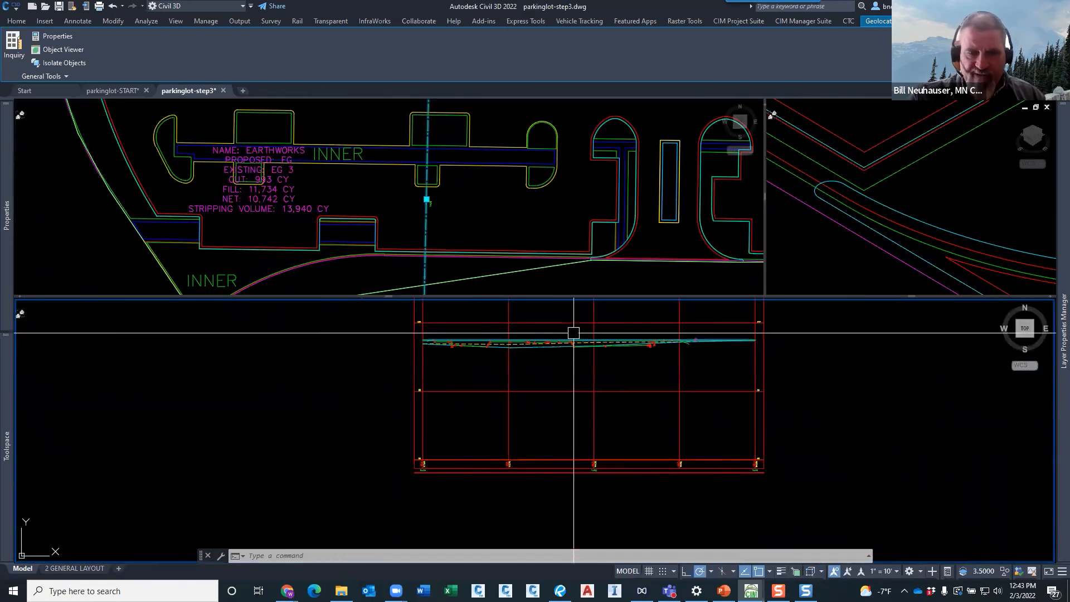
pyautogui.click(498, 219)
pyautogui.scroll(-5, 501, 212)
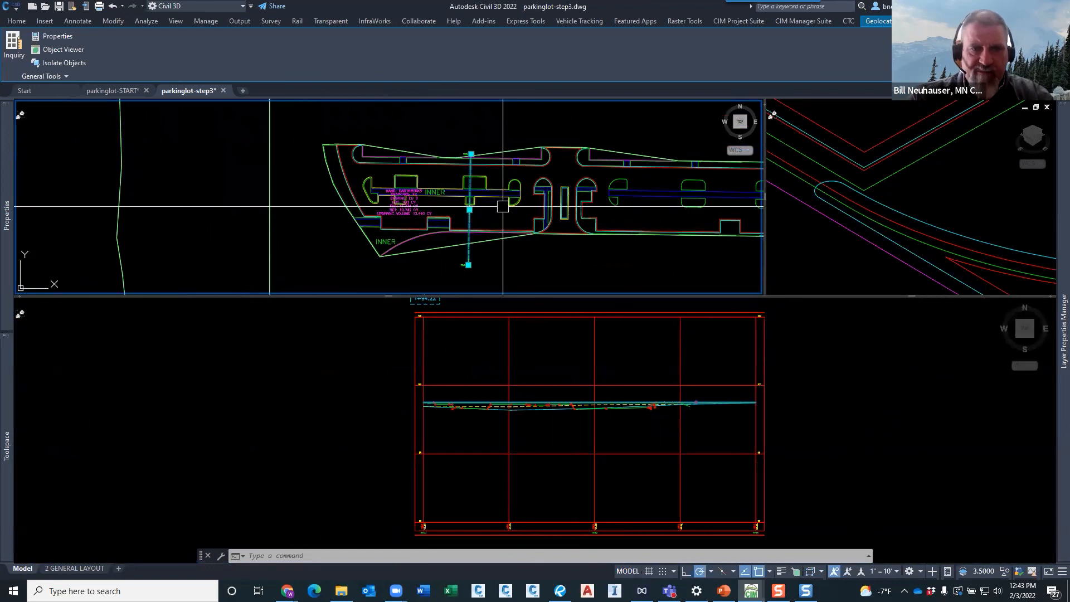
pyautogui.scroll(2, 502, 208)
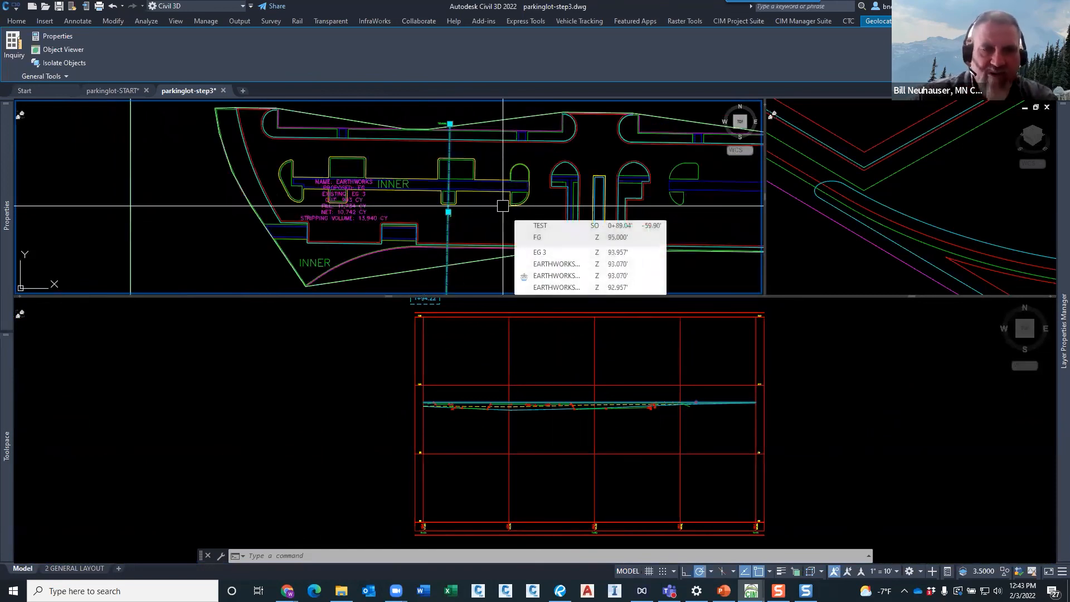
# - Examine the plan around the TEST alignment in the west lot, and bring the islands section detail into view for comparison
pyautogui.scroll(2, 446, 196)
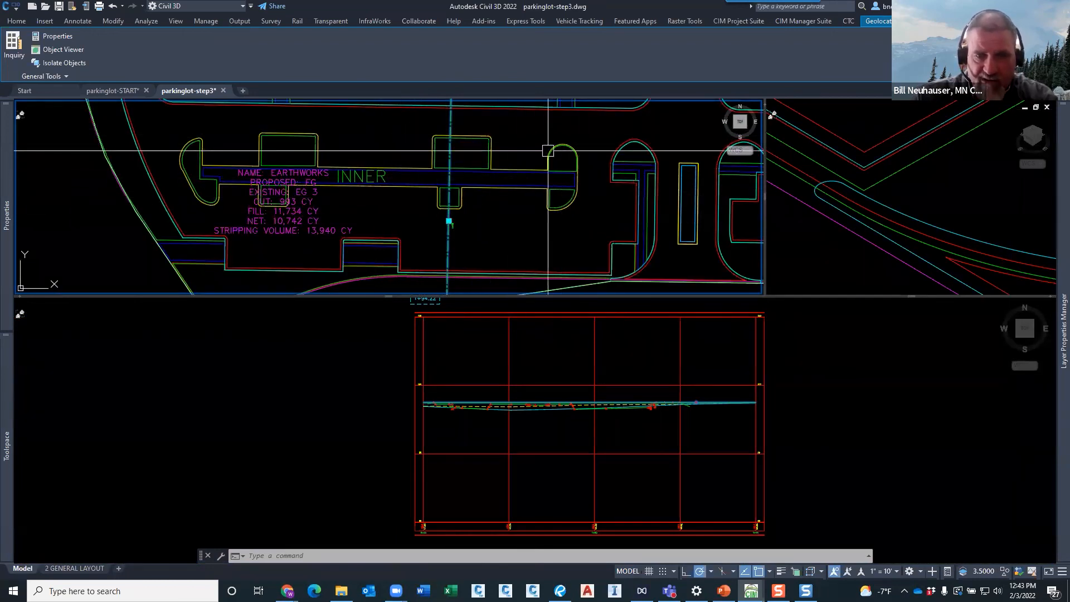
pyautogui.click(566, 372)
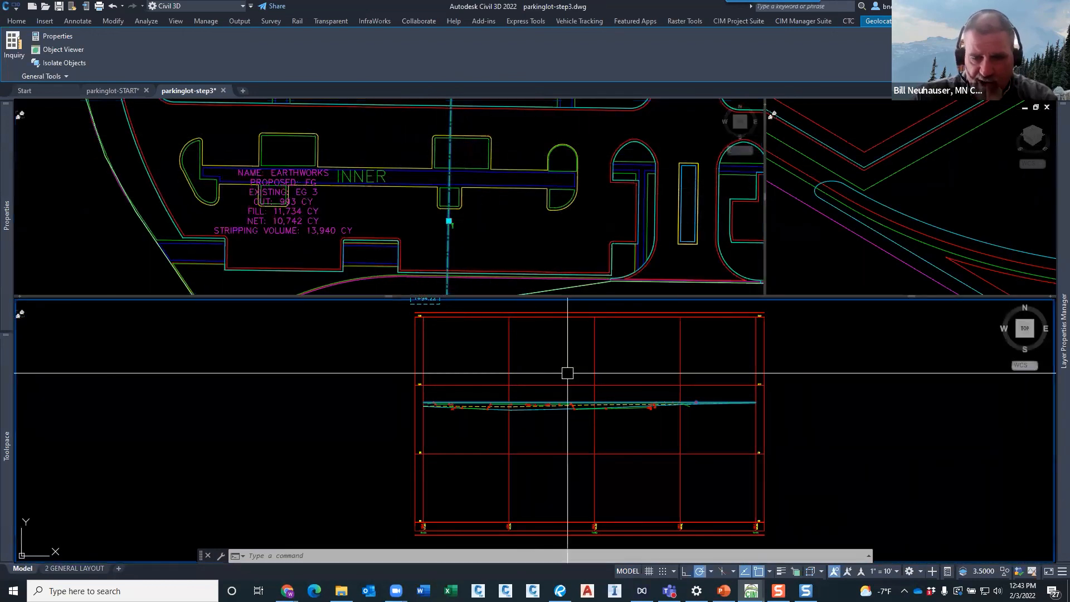
pyautogui.click(504, 214)
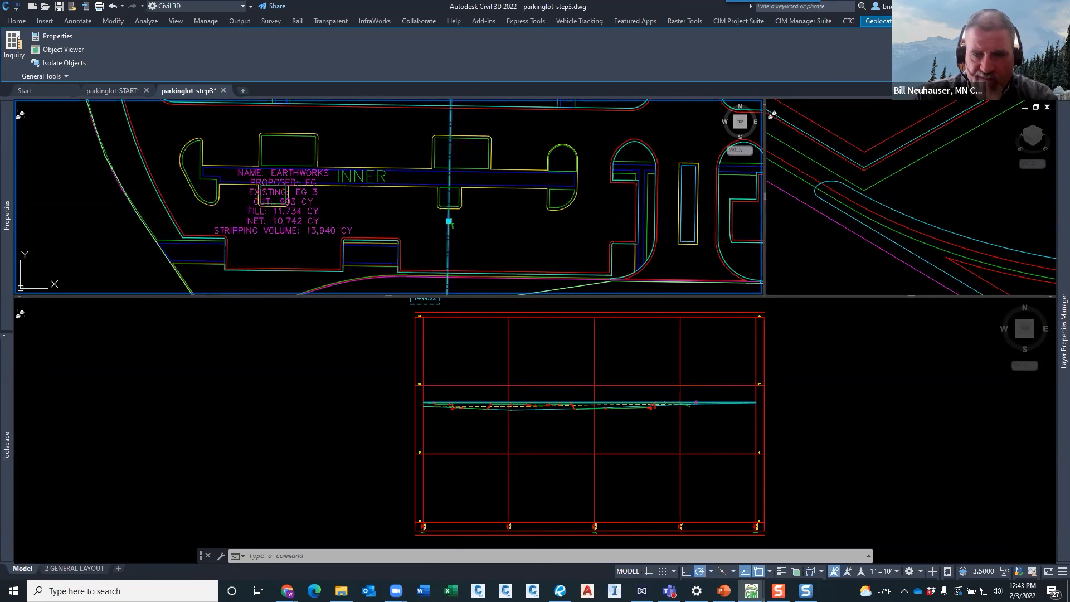
pyautogui.scroll(-8, 782, 468)
pyautogui.scroll(15, 746, 446)
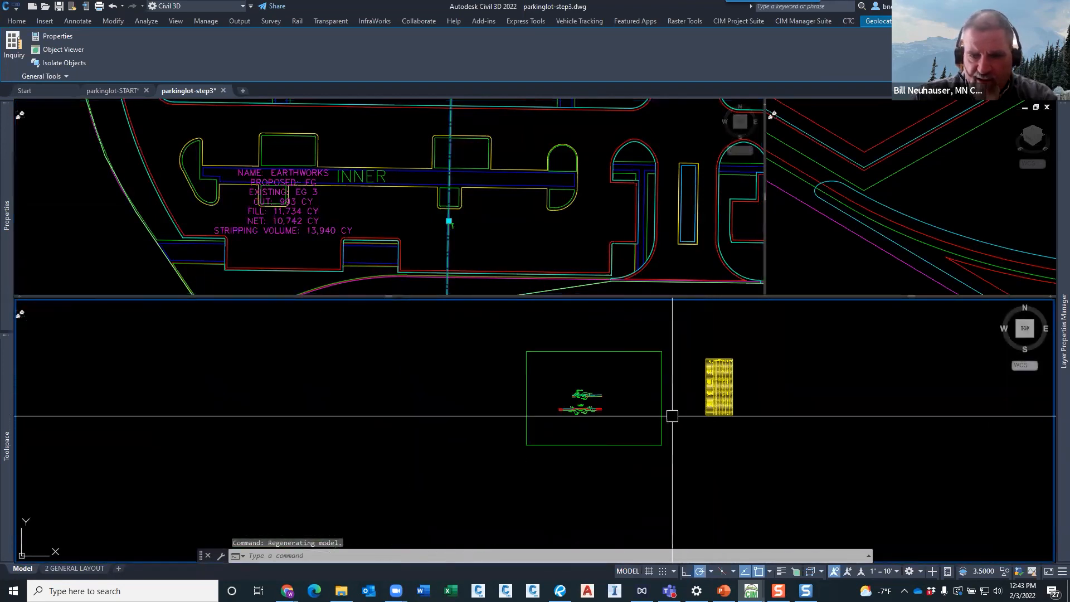
pyautogui.scroll(6, 580, 445)
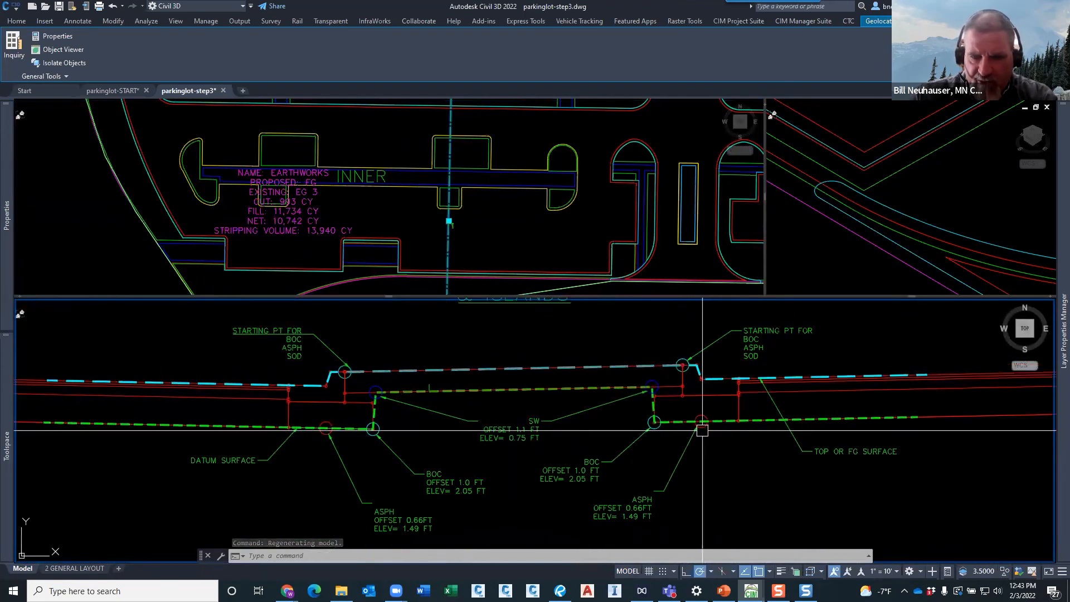
# - Highlight the datum surface line and the top or FG surface line in the islands section detail to compare their shapes
pyautogui.click(883, 419)
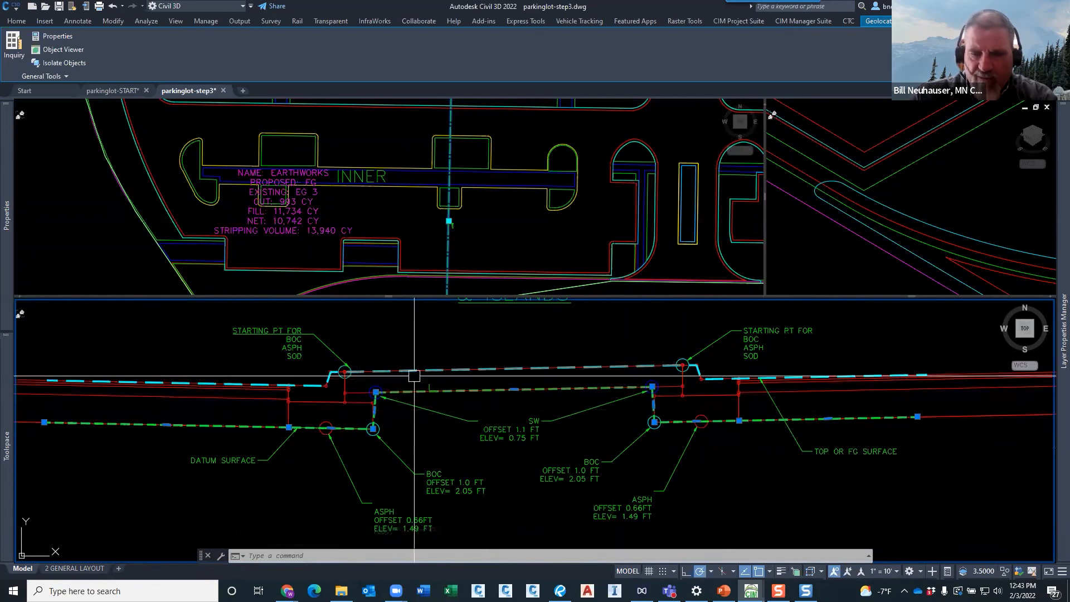
pyautogui.press('Escape')
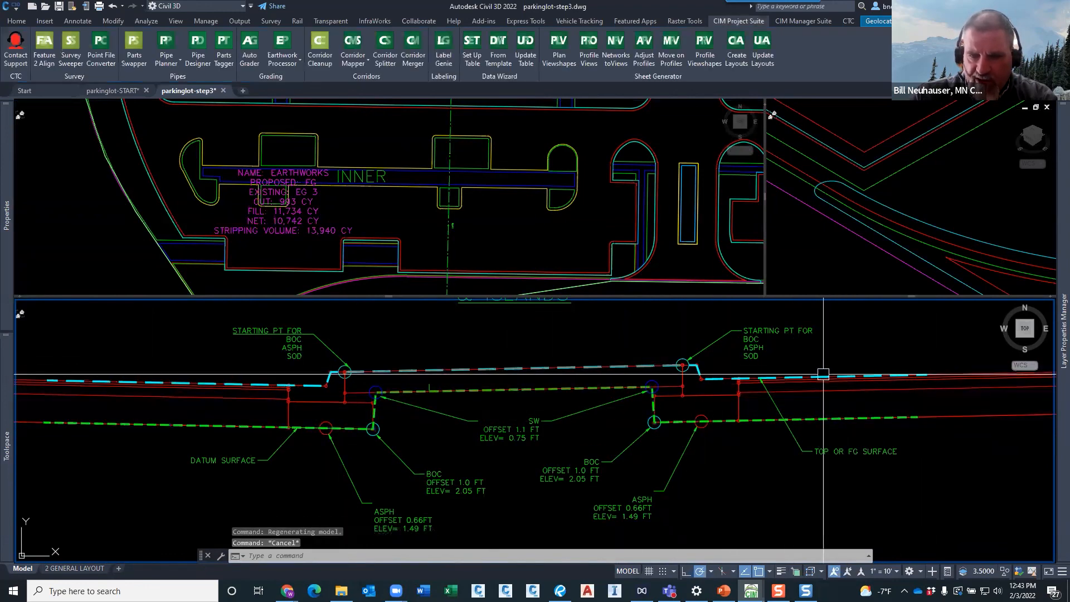
pyautogui.press('Escape')
pyautogui.click(899, 373)
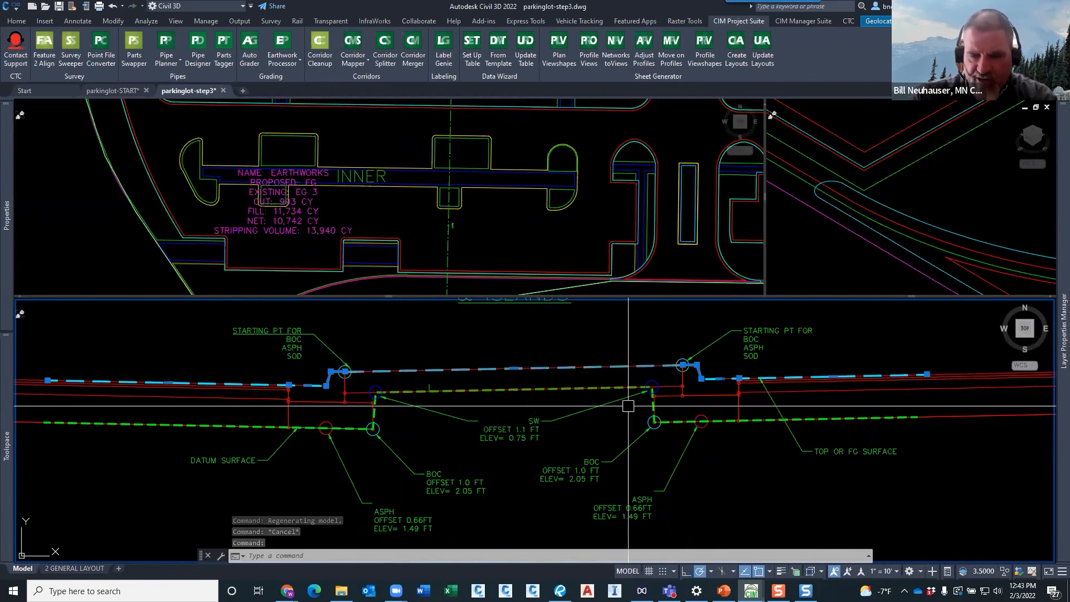
pyautogui.press('Escape')
pyautogui.click(761, 420)
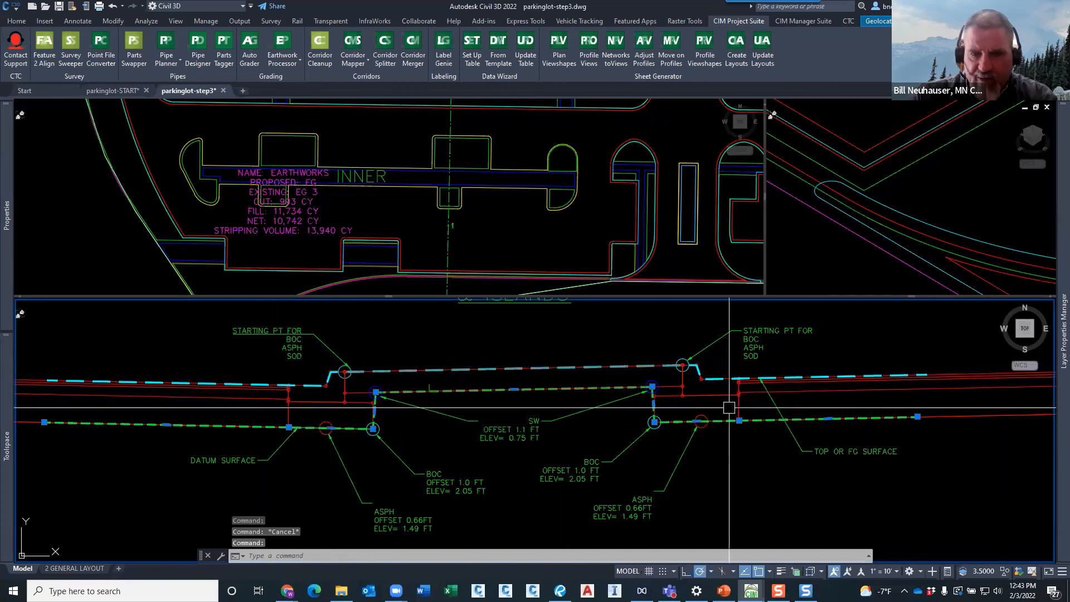
pyautogui.press('Escape')
# - Move the EARTHWORKS volume label off the islands to the open area just west of the parking lot
pyautogui.click(496, 219)
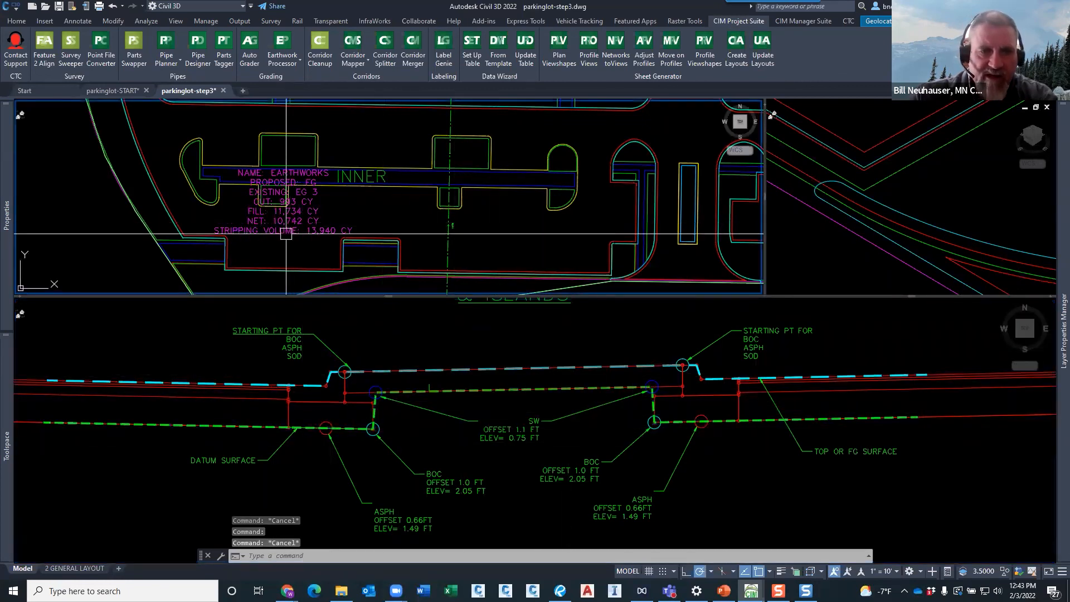
pyautogui.click(264, 211)
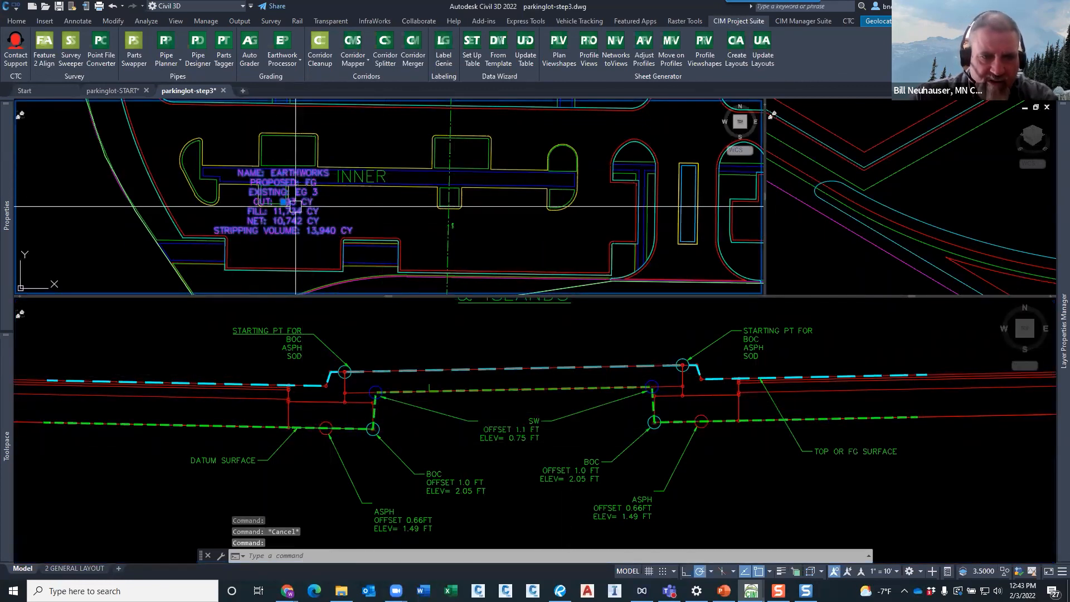
pyautogui.click(284, 201)
pyautogui.scroll(-2, 284, 202)
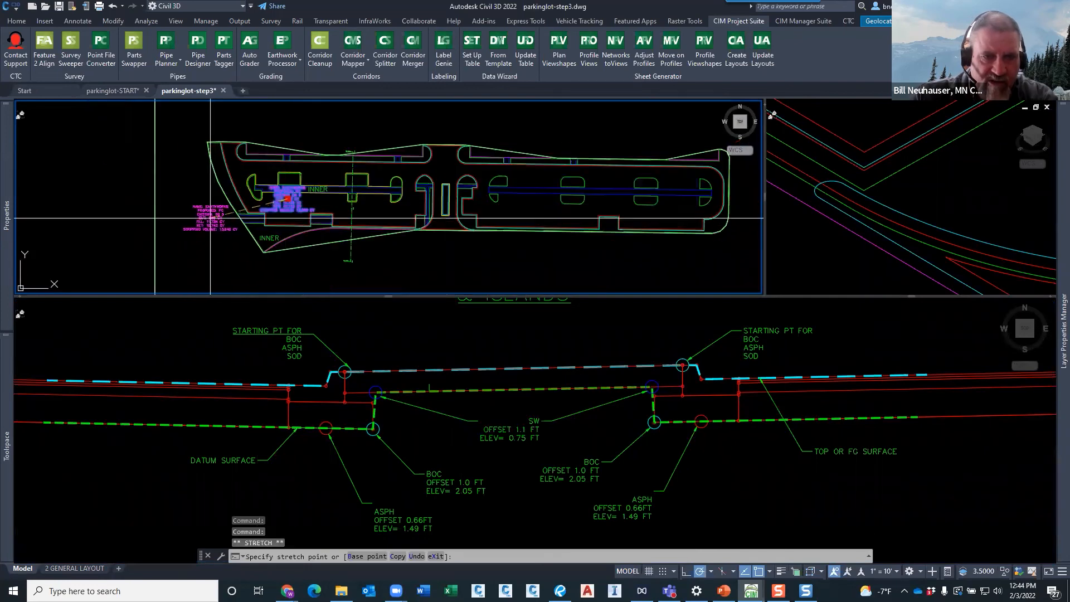
pyautogui.press('Escape')
pyautogui.scroll(4, 259, 243)
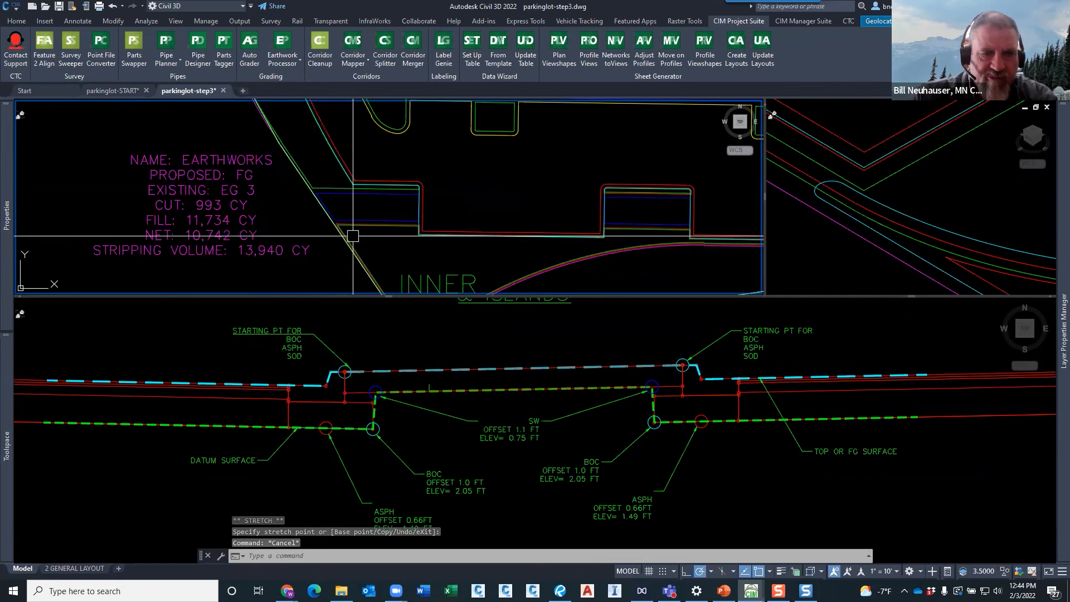
pyautogui.scroll(-5, 356, 234)
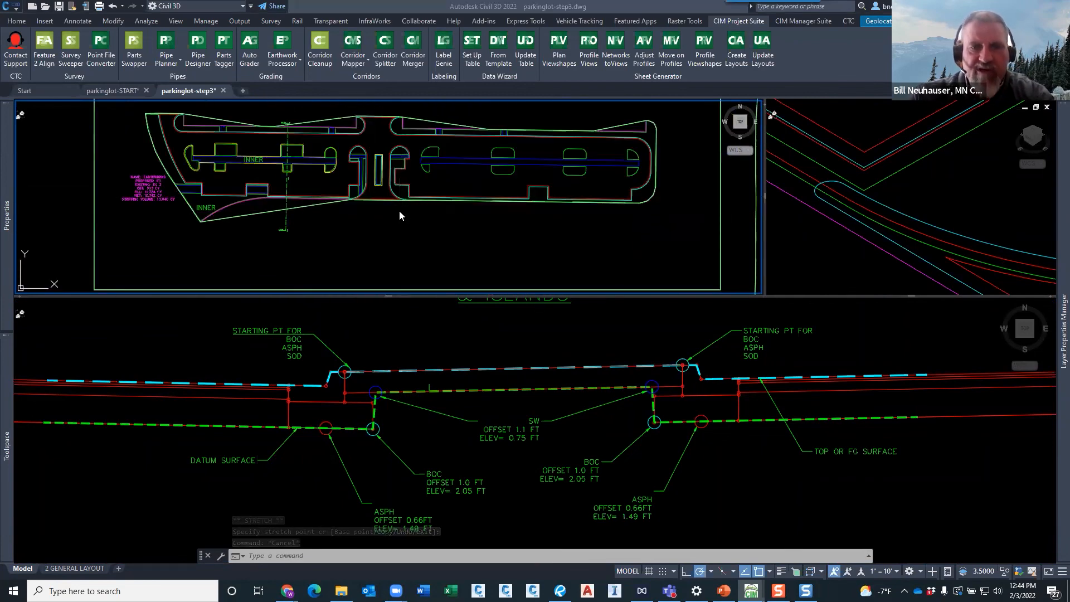
# - Switch to the parkinglot-START drawing, look over its plan layout, and browse the other open windows
pyautogui.hotkey('alt', 'Tab')
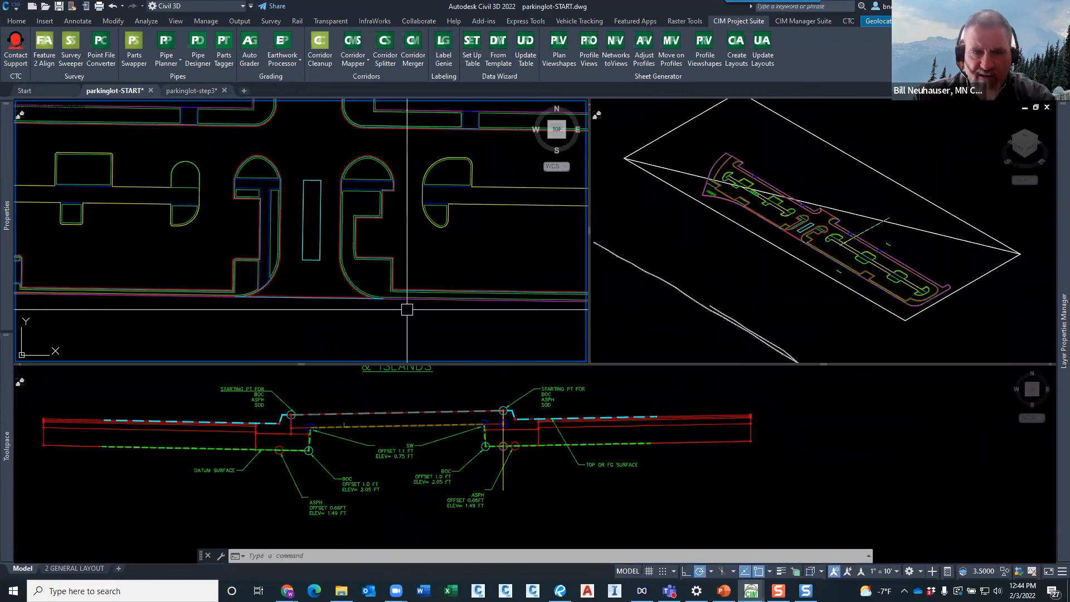
pyautogui.scroll(-2, 407, 309)
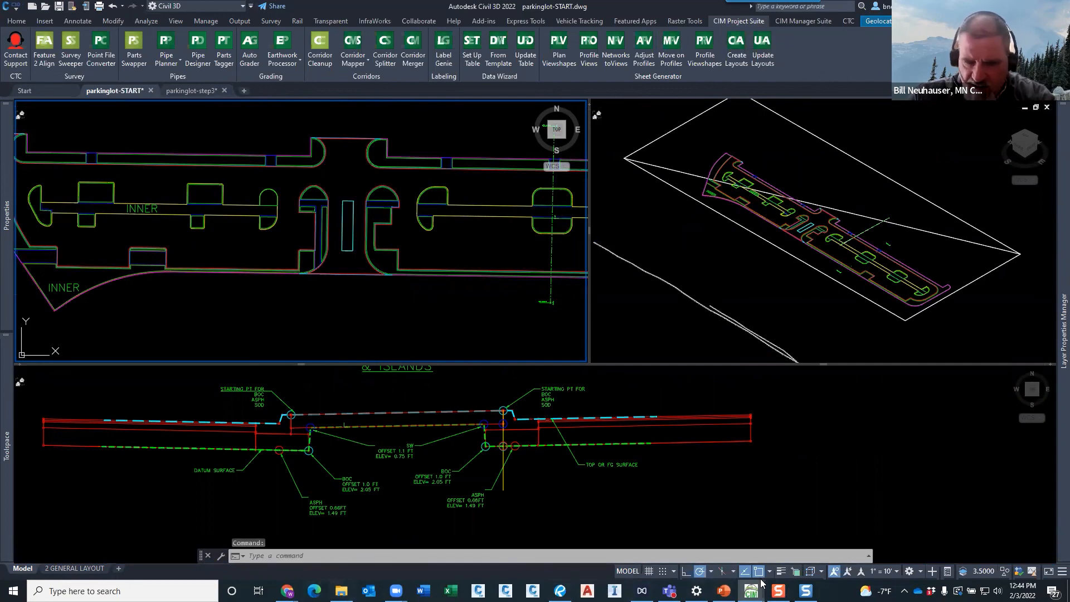
pyautogui.hotkey('alt', 'Tab')
pyautogui.hotkey('alt', 'Tab')
pyautogui.hotkey('alt', 'Tab')
pyautogui.hotkey('alt', 'Tab')
pyautogui.hotkey('alt', 'Tab')
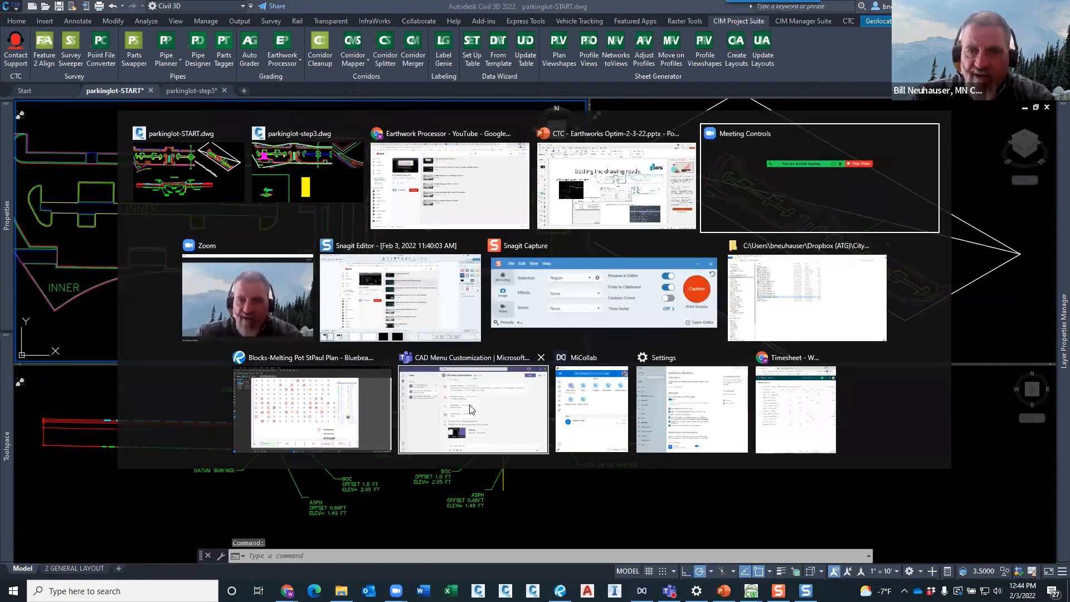